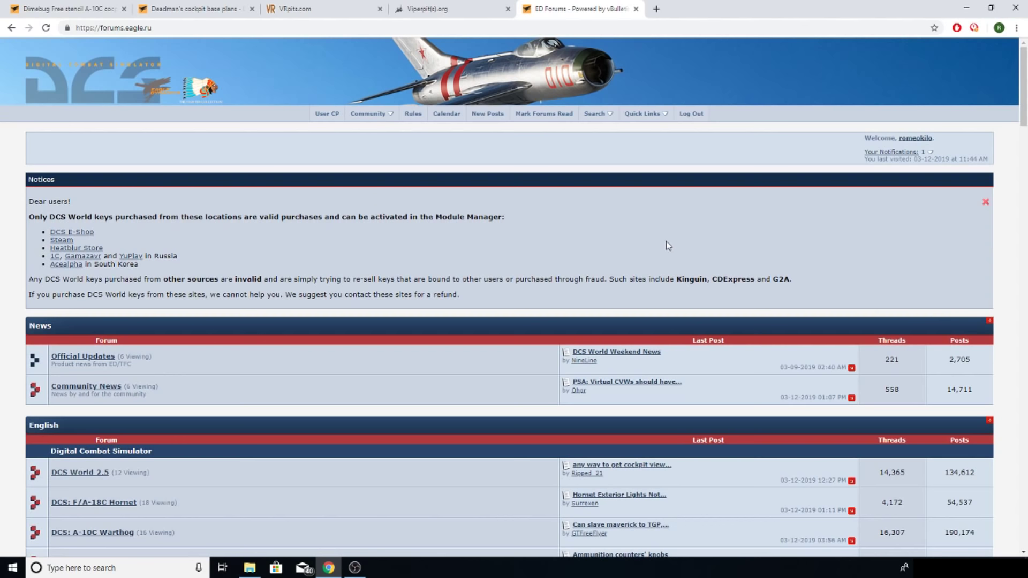
- Look through the ED Forums index and its list of forum sections, returning to the start of the page
scroll(666, 241, "down", 10)
scroll(293, 255, "down", 15)
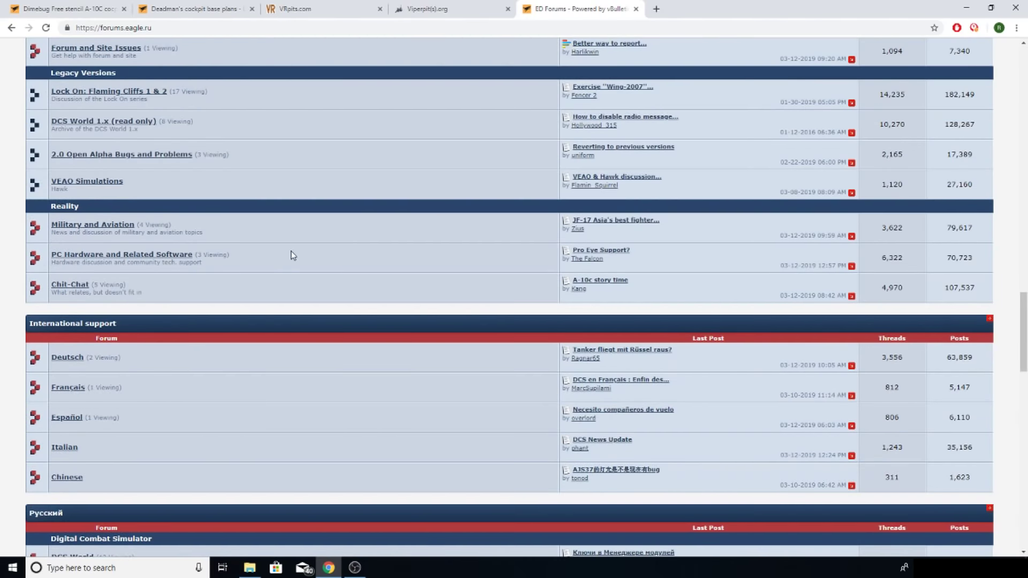
scroll(293, 255, "up", 10)
scroll(293, 256, "up", 6)
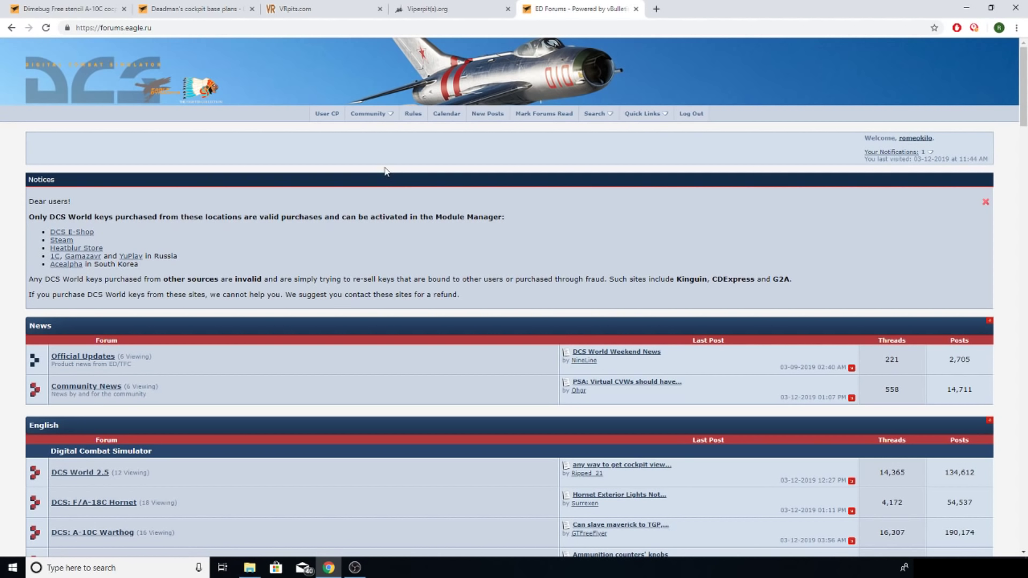
- Switch to the Viperpits.org home page and view the Catcher's Pit Update photos under Forum News & Highlights
left_click(435, 12)
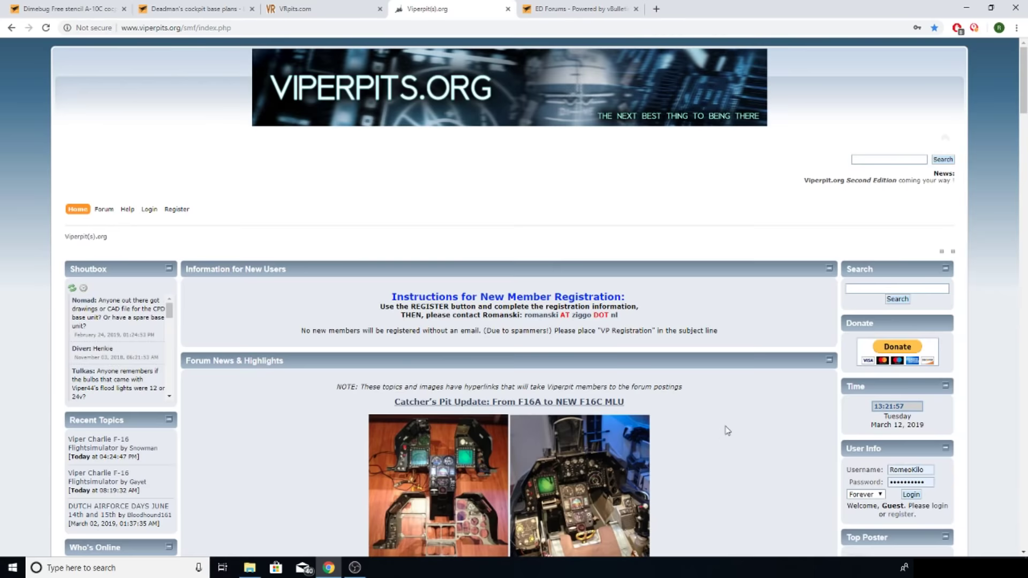
scroll(727, 431, "down", 3)
scroll(727, 431, "down", 6)
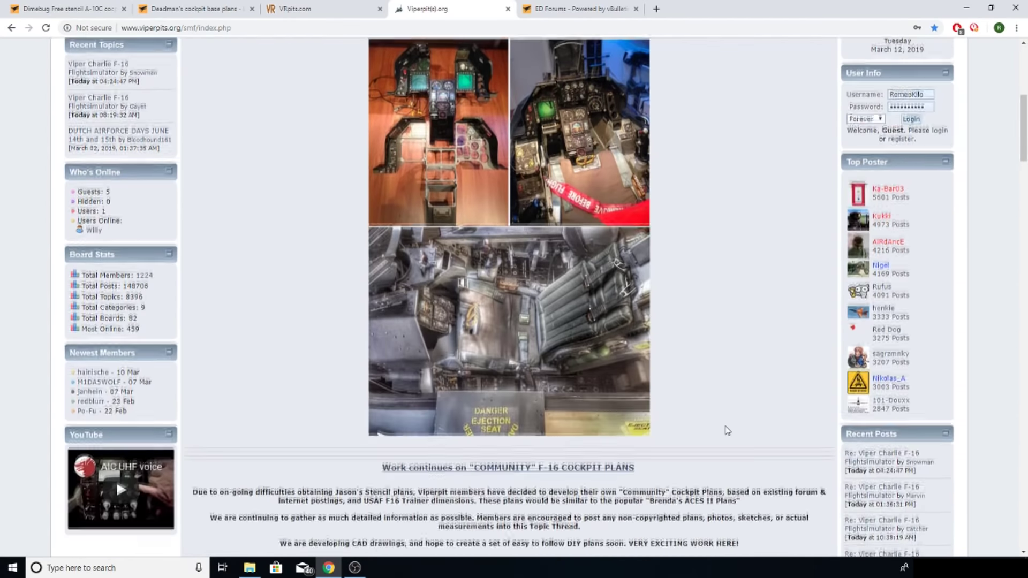
scroll(727, 431, "up", 3)
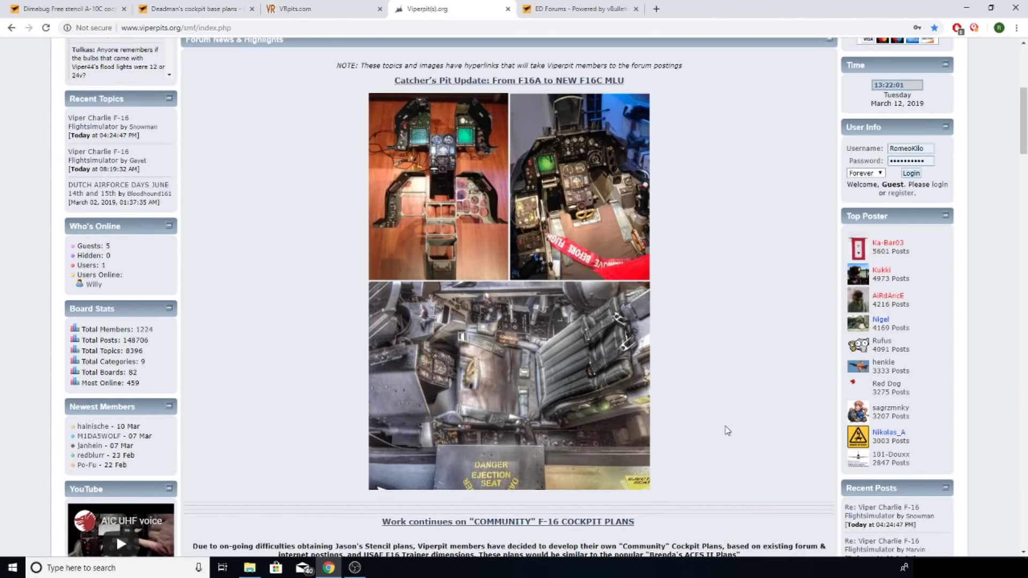
scroll(727, 431, "up", 1)
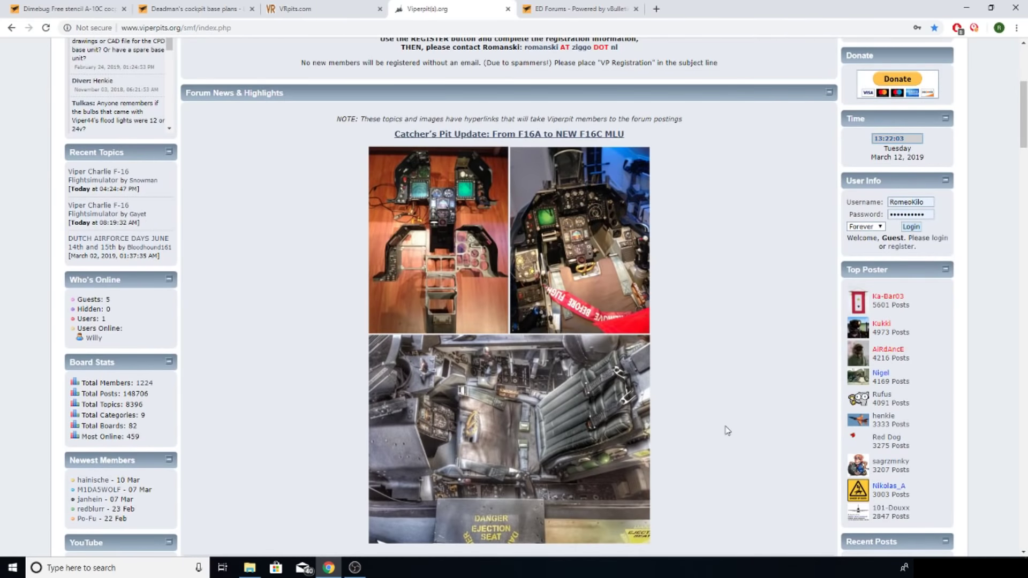
- Look through the other cockpit build updates on the Viperpits.org home page and return to its header
scroll(727, 431, "down", 10)
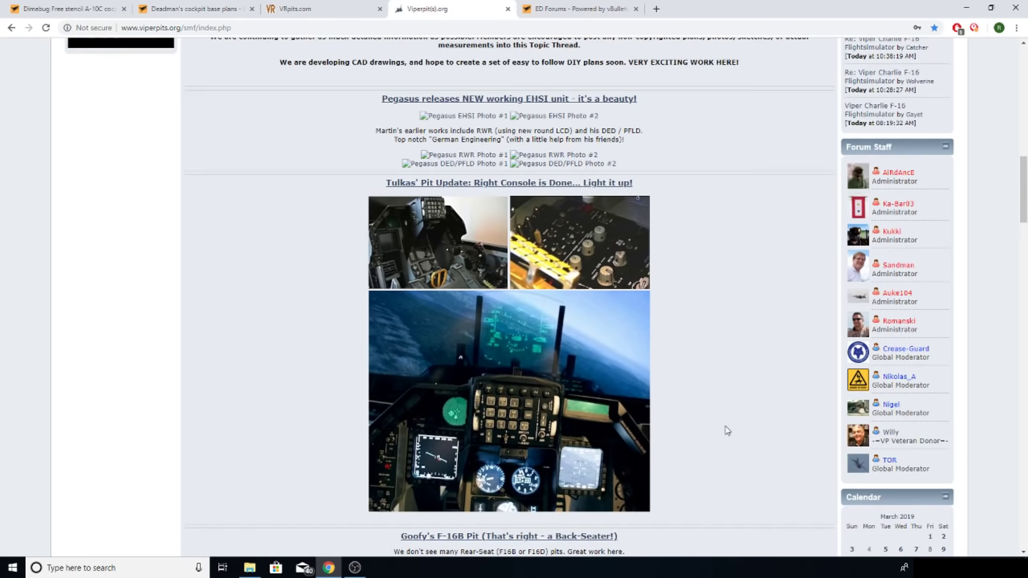
scroll(727, 431, "down", 11)
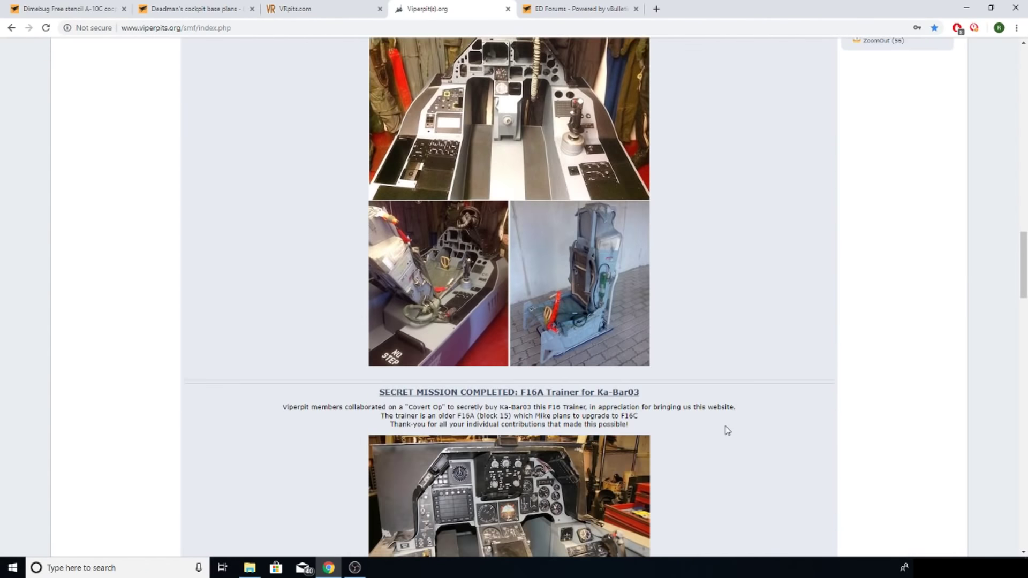
scroll(727, 431, "down", 12)
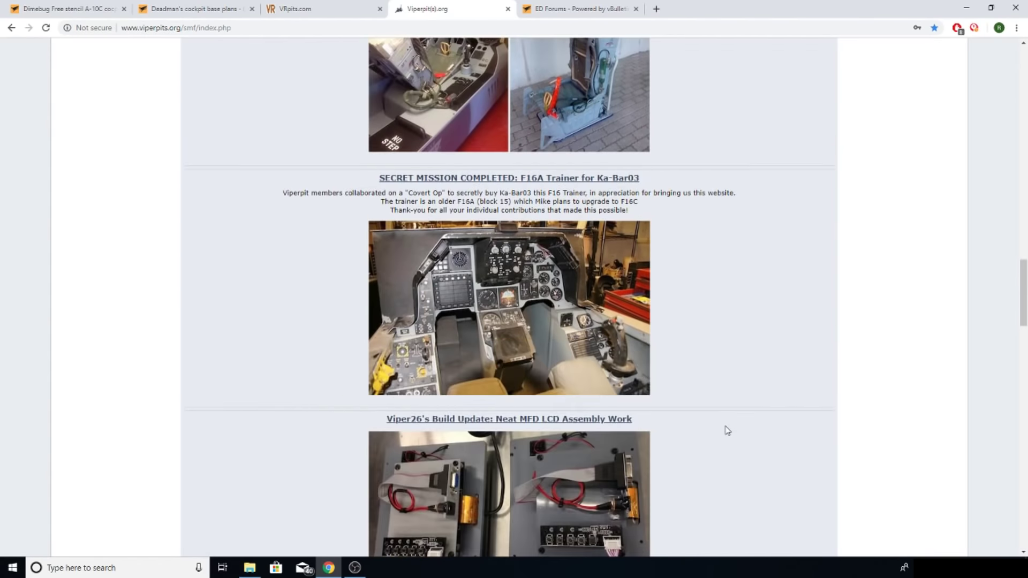
scroll(727, 431, "down", 5)
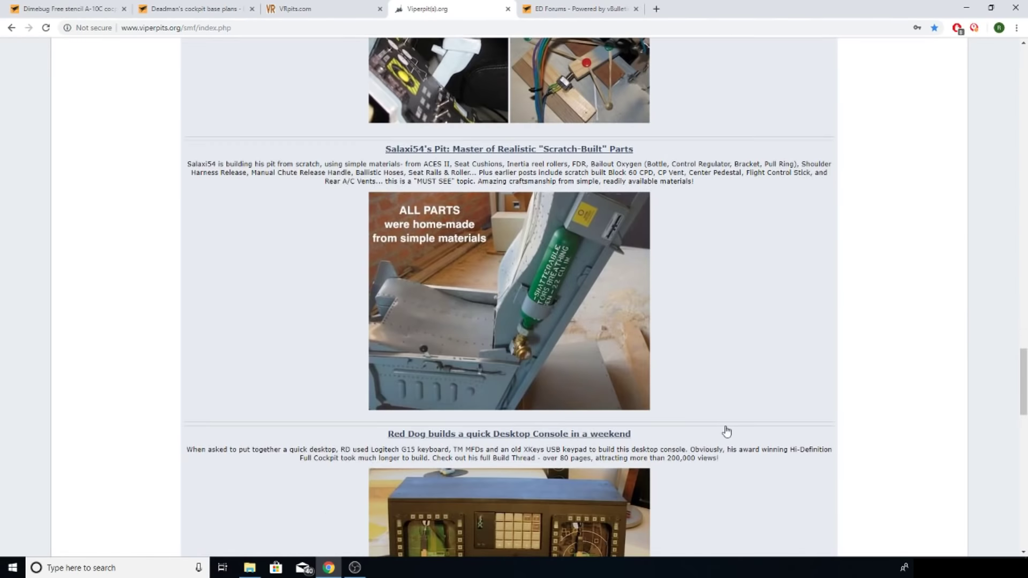
scroll(727, 431, "up", 18)
scroll(727, 431, "up", 18)
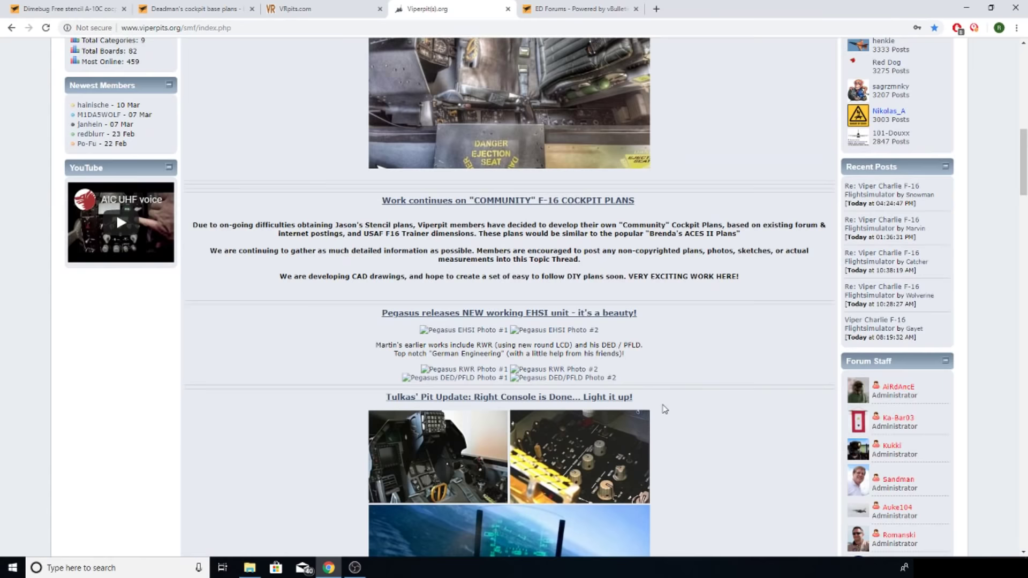
scroll(664, 408, "up", 5)
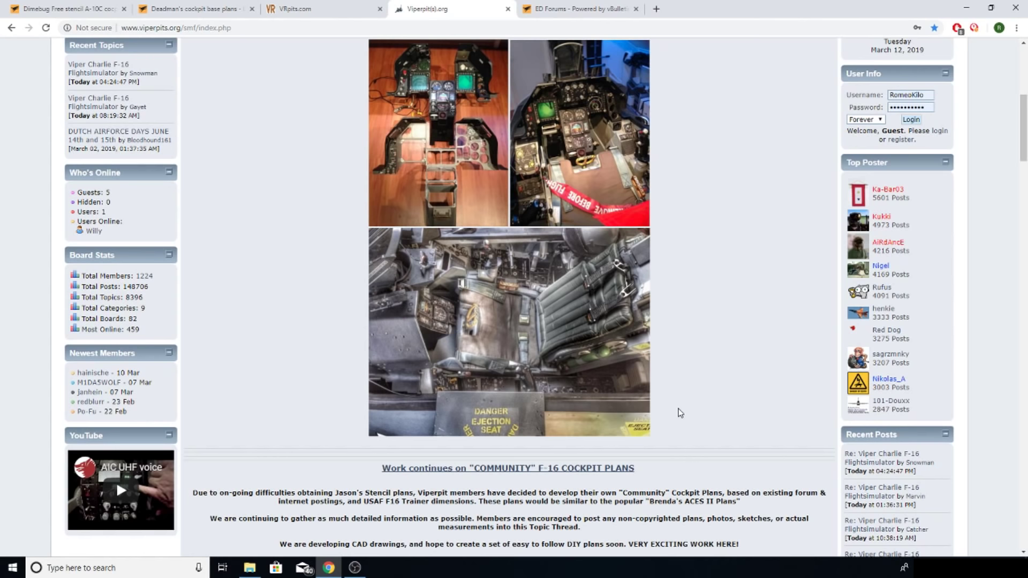
scroll(679, 412, "up", 2)
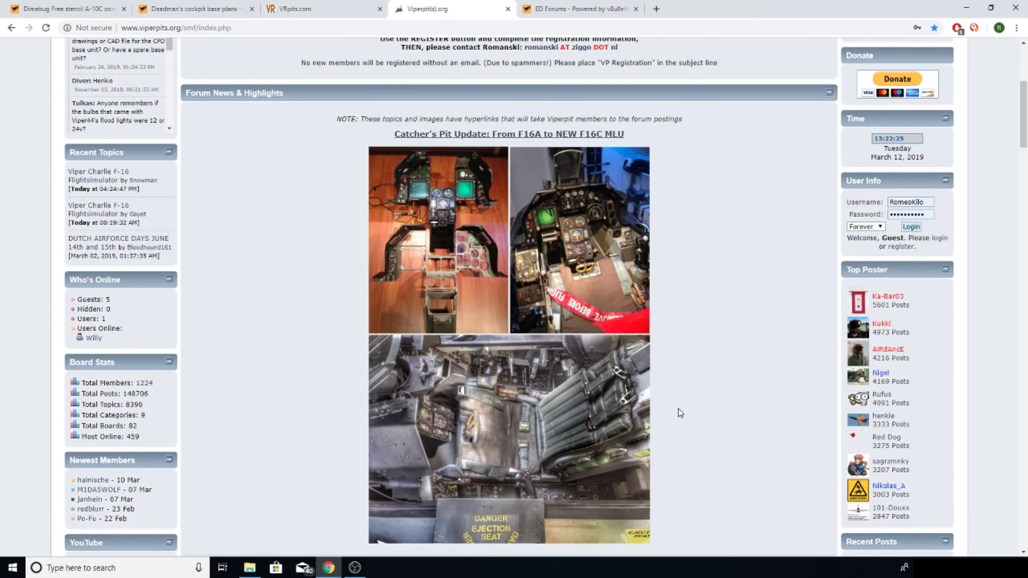
scroll(679, 412, "up", 5)
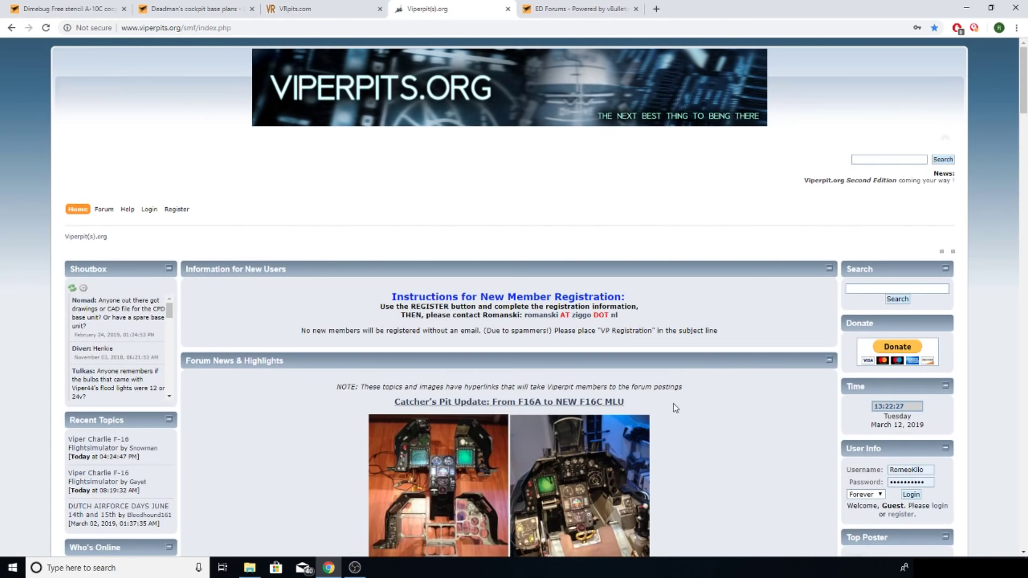
scroll(649, 461, "down", 4)
scroll(649, 460, "up", 4)
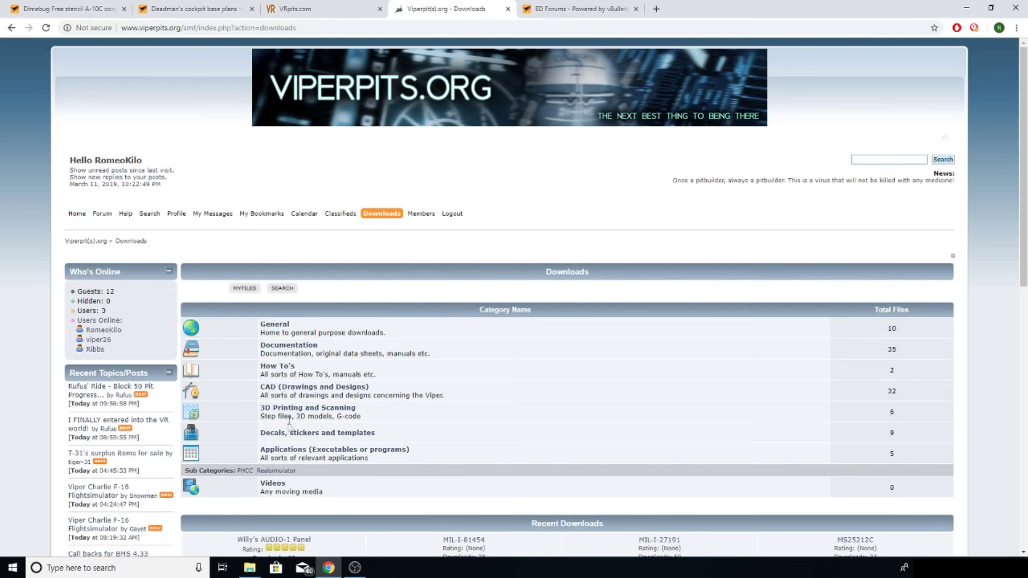
- View the files in the Decals, stickers and templates download category, and return to the Downloads overview
double_click(303, 433)
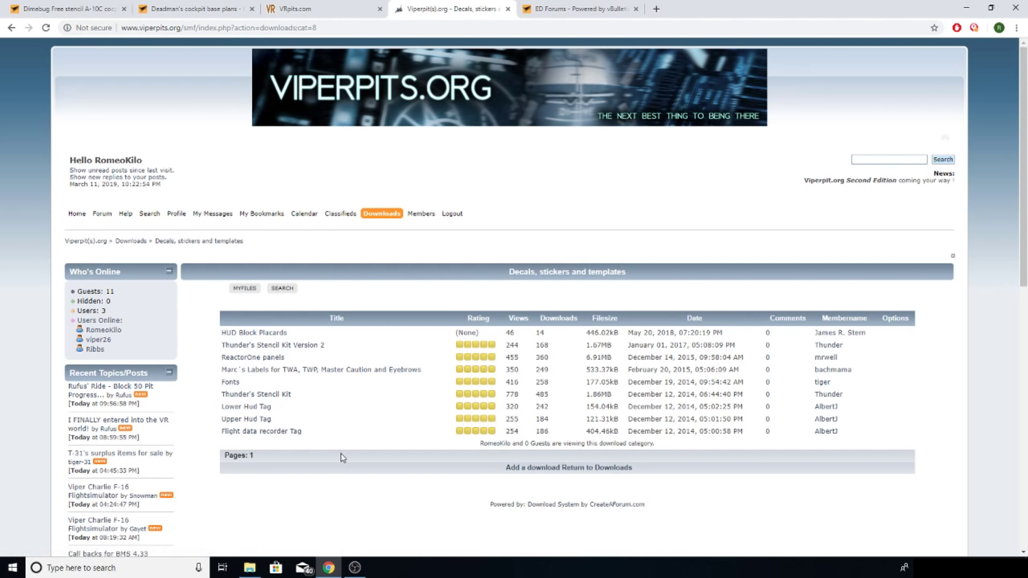
left_click(9, 29)
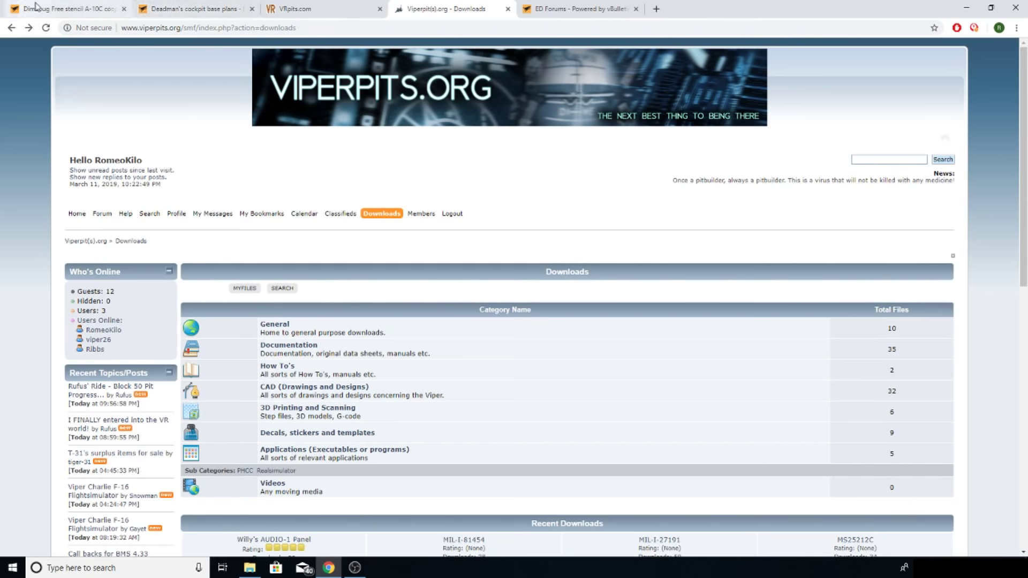
- Switch to the Dimebug Free stencil A-10C cockpit project thread and look through its first post and cockpit renderings
left_click(538, 11)
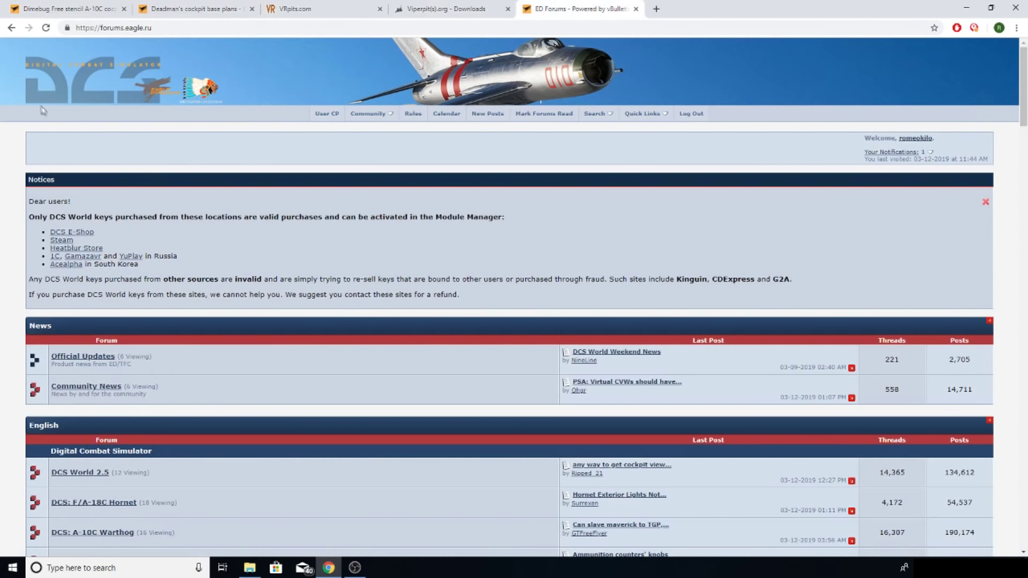
left_click(73, 9)
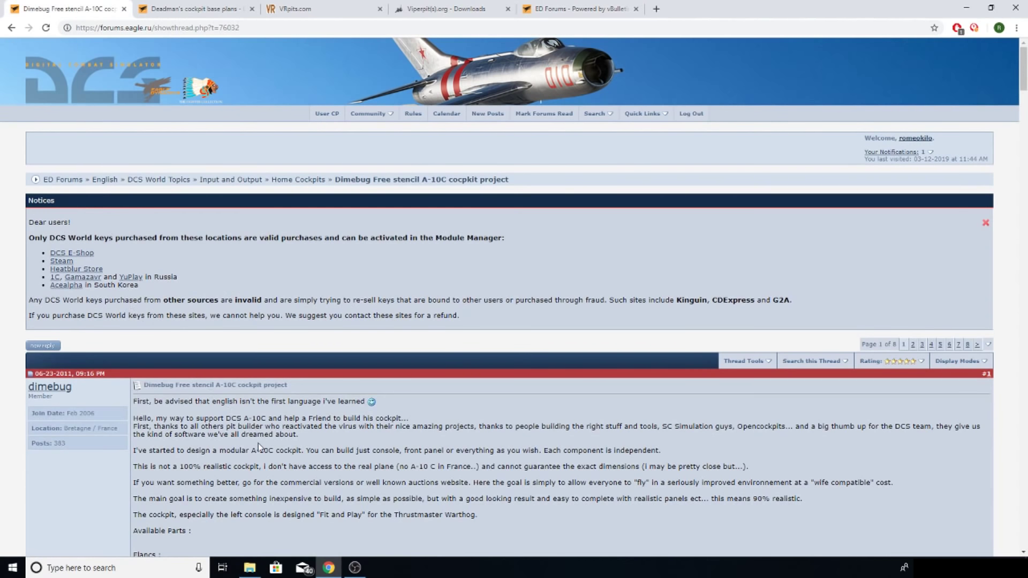
scroll(336, 456, "down", 8)
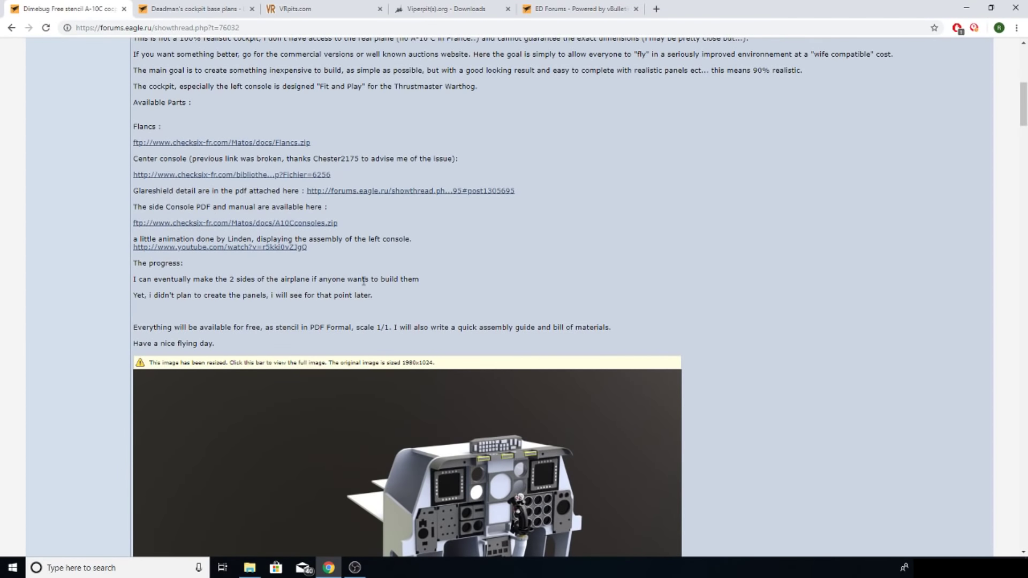
scroll(363, 280, "down", 4)
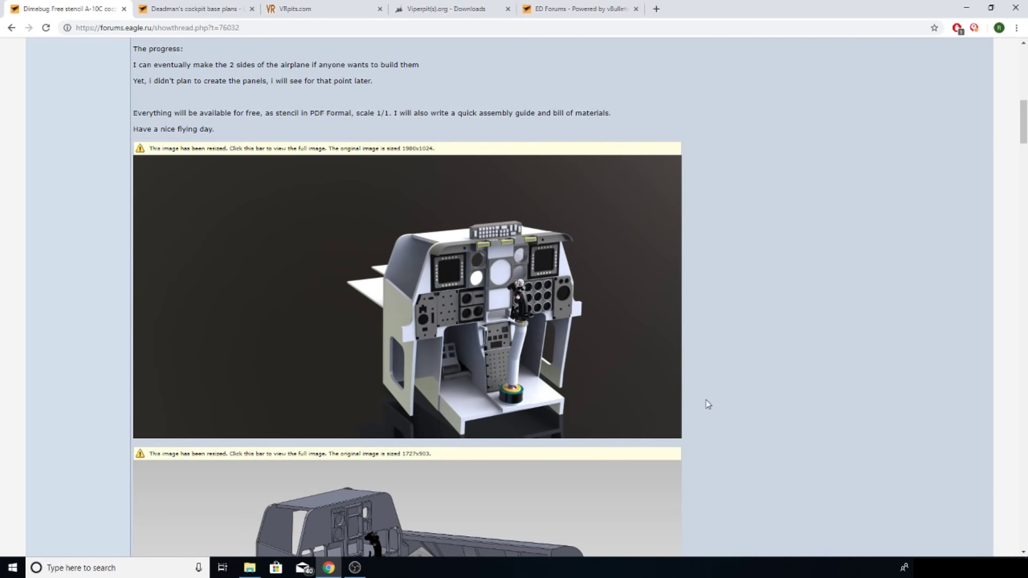
scroll(708, 404, "down", 6)
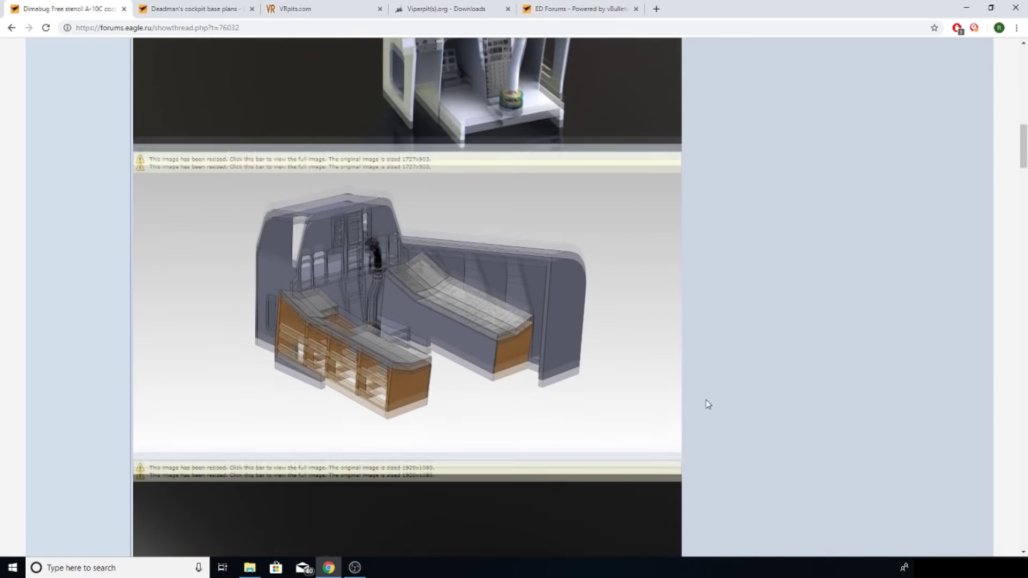
scroll(708, 404, "down", 4)
scroll(708, 404, "down", 3)
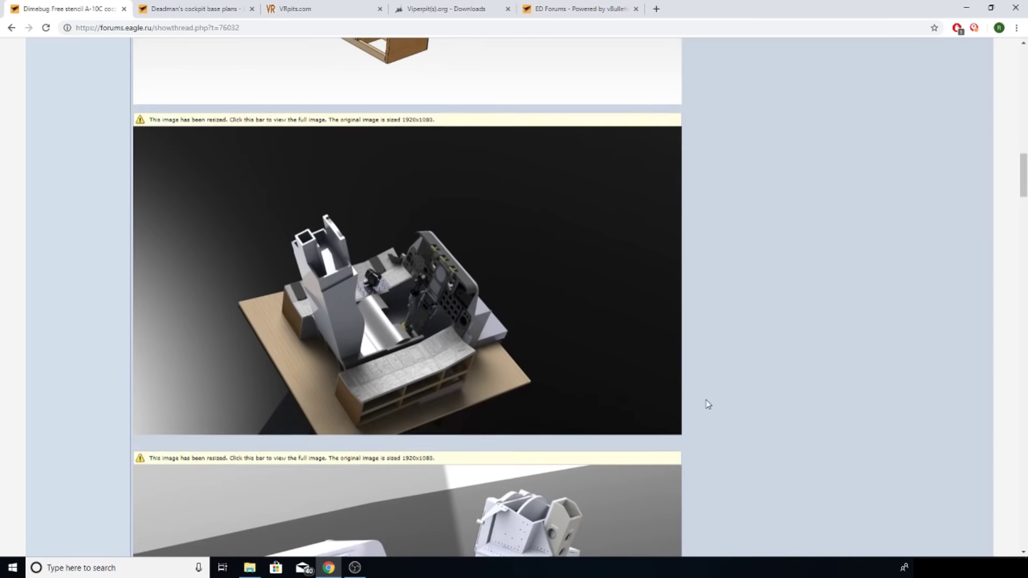
scroll(708, 405, "down", 4)
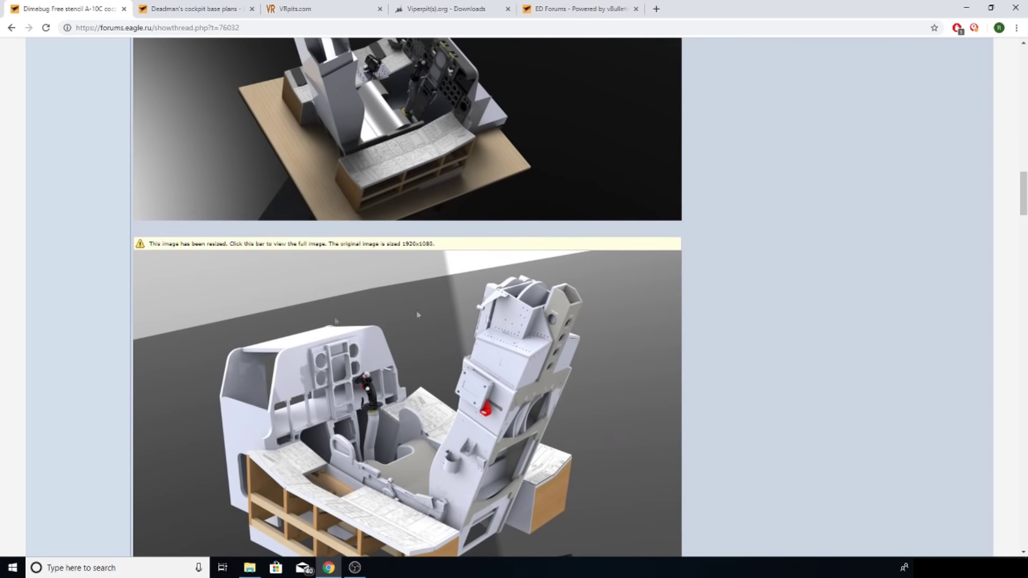
scroll(392, 433, "down", 4)
scroll(392, 433, "down", 3)
- Review the A-10C cockpit renderings again, comparing the front panel, side consoles and ejection seat
scroll(393, 433, "up", 5)
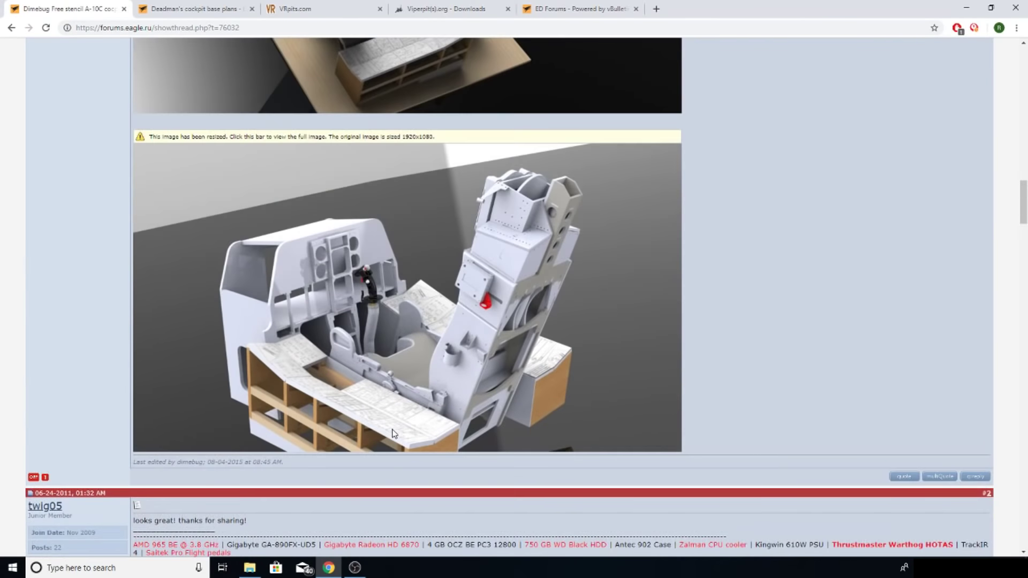
scroll(392, 432, "up", 12)
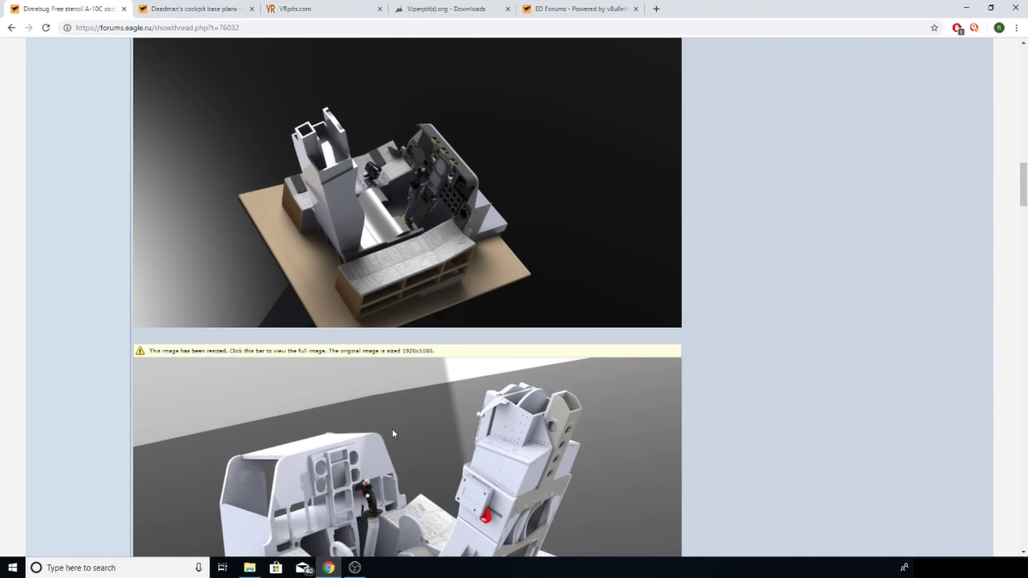
scroll(392, 433, "up", 8)
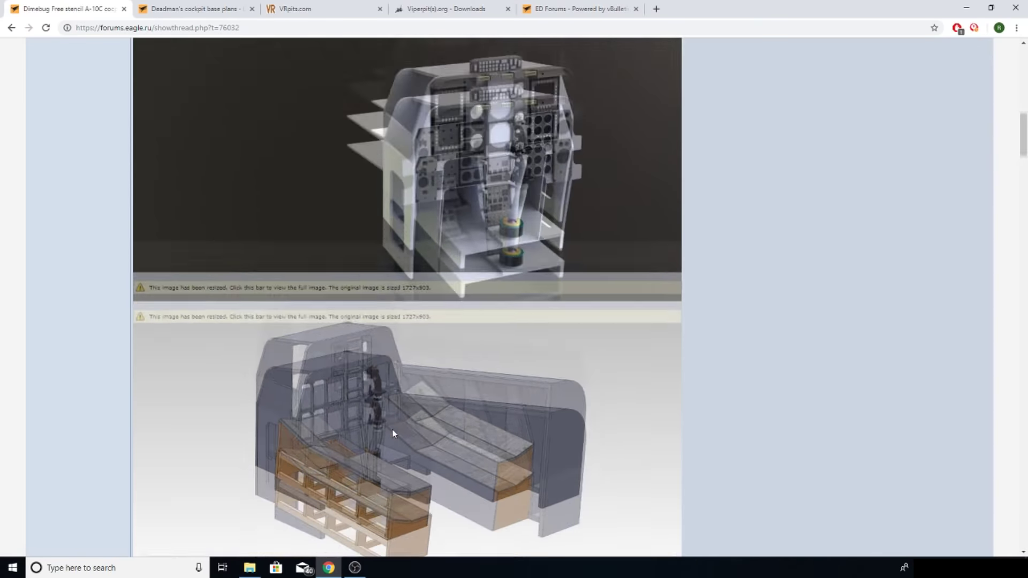
scroll(403, 400, "down", 3)
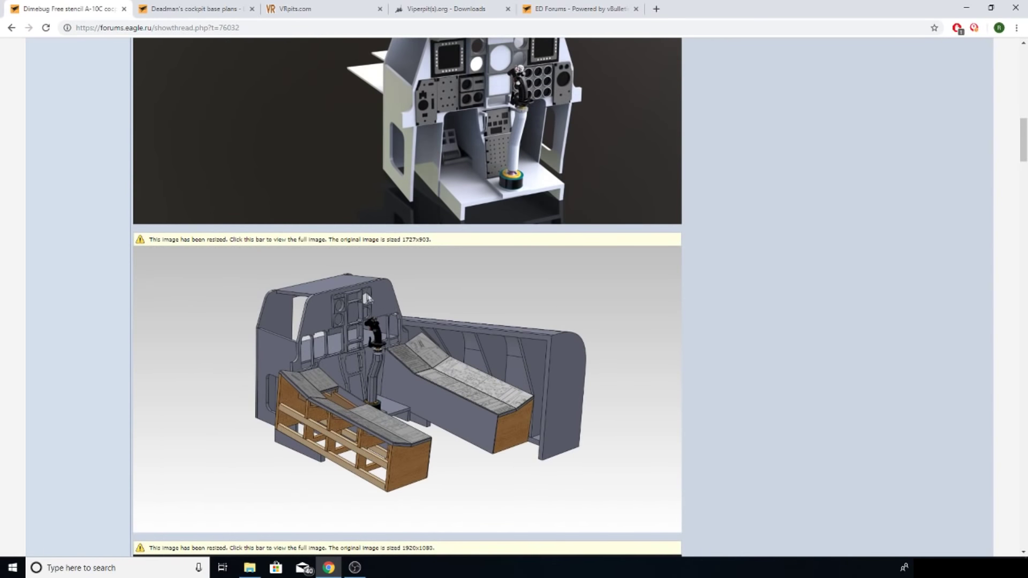
scroll(345, 382, "up", 2)
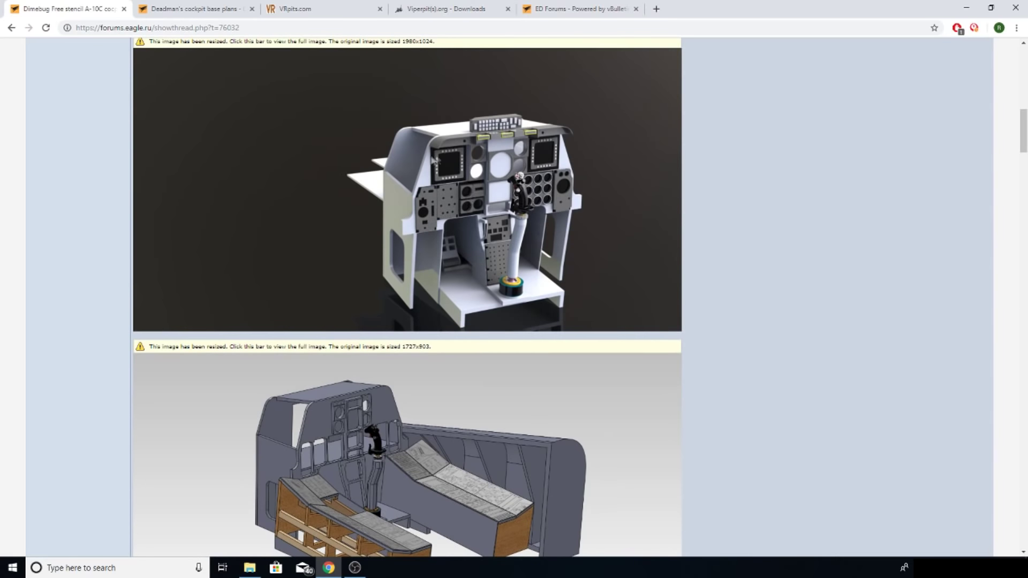
scroll(554, 345, "down", 10)
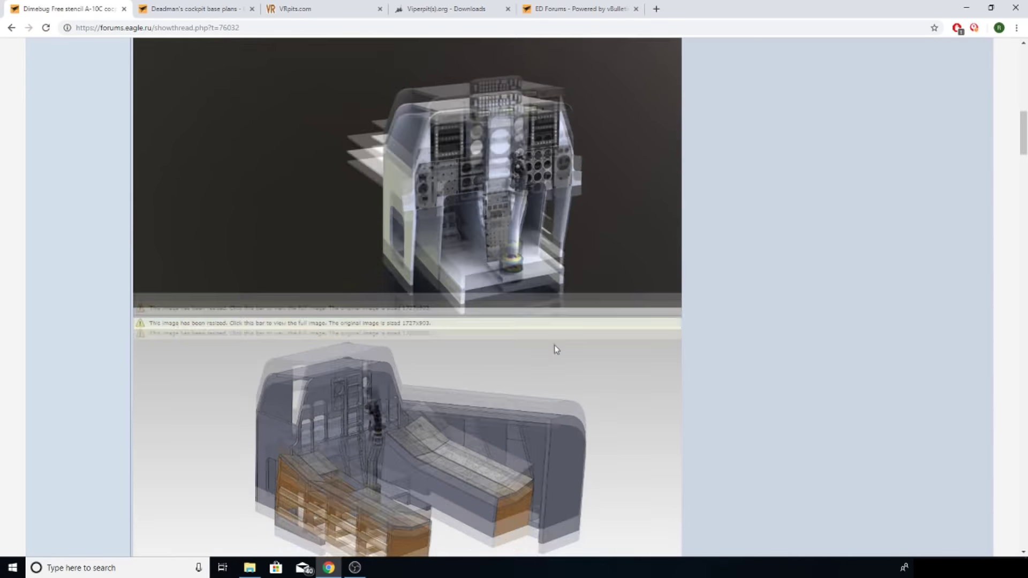
scroll(555, 396, "down", 5)
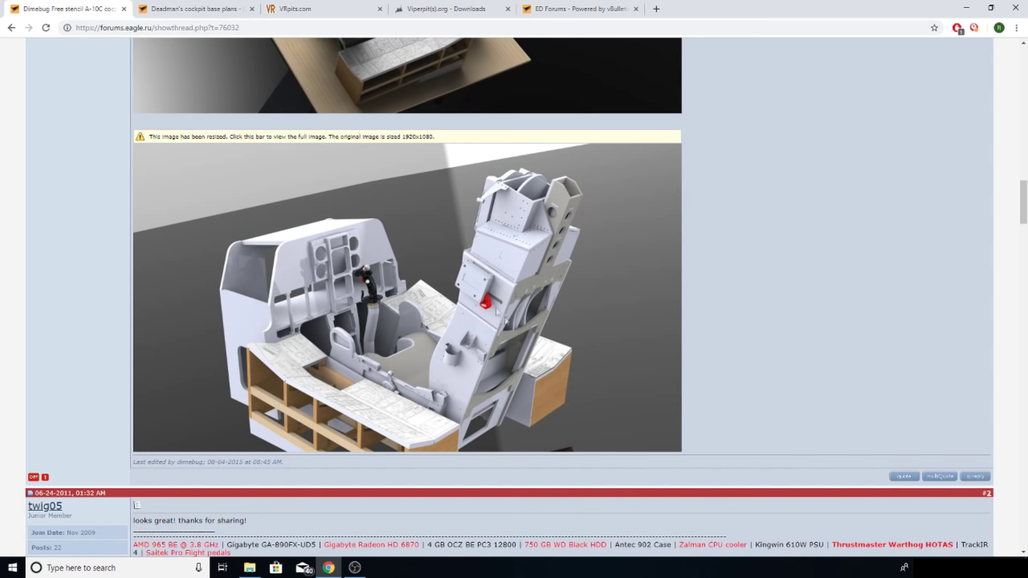
- Go back through the first post to examine the available parts links and the front panel rendering
scroll(284, 306, "up", 9)
scroll(333, 349, "up", 4)
scroll(332, 348, "up", 4)
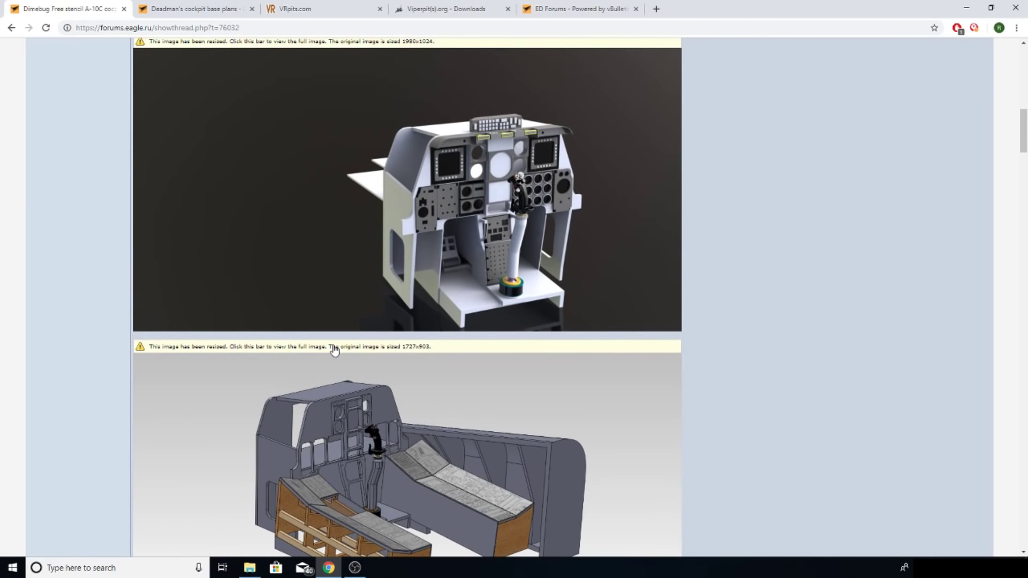
scroll(334, 348, "up", 4)
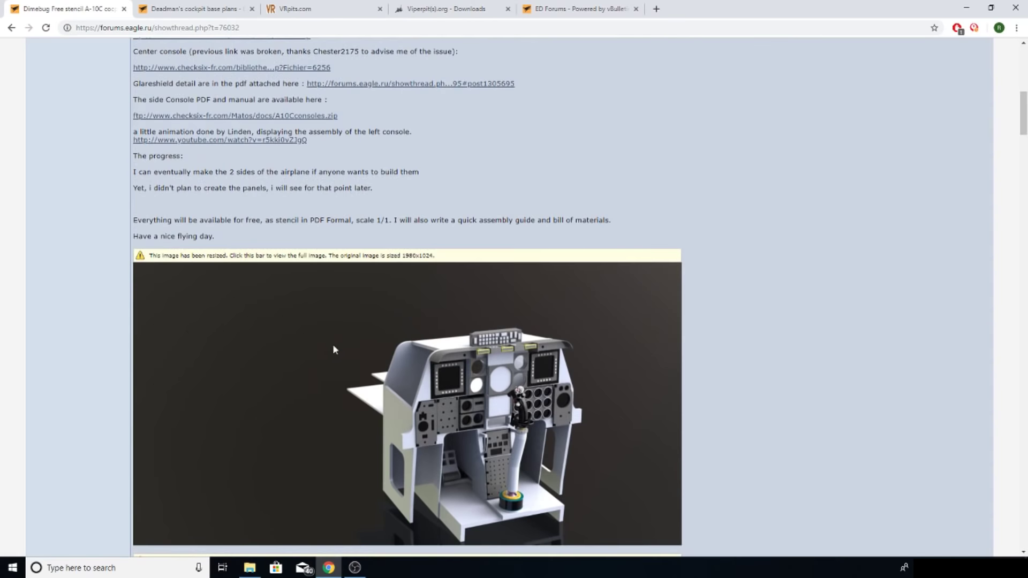
scroll(336, 348, "down", 5)
scroll(336, 348, "up", 8)
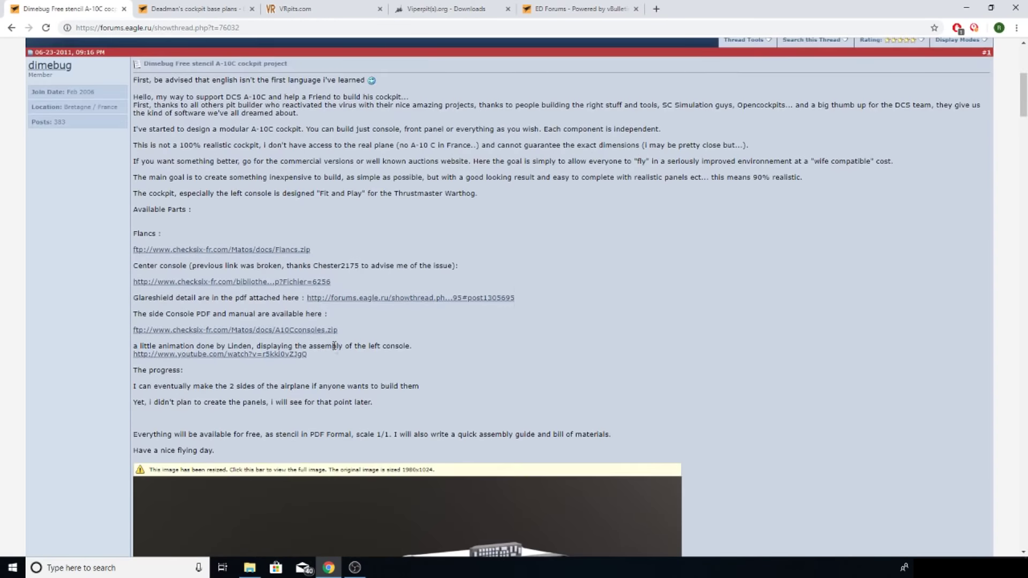
scroll(310, 317, "down", 5)
scroll(304, 203, "down", 1)
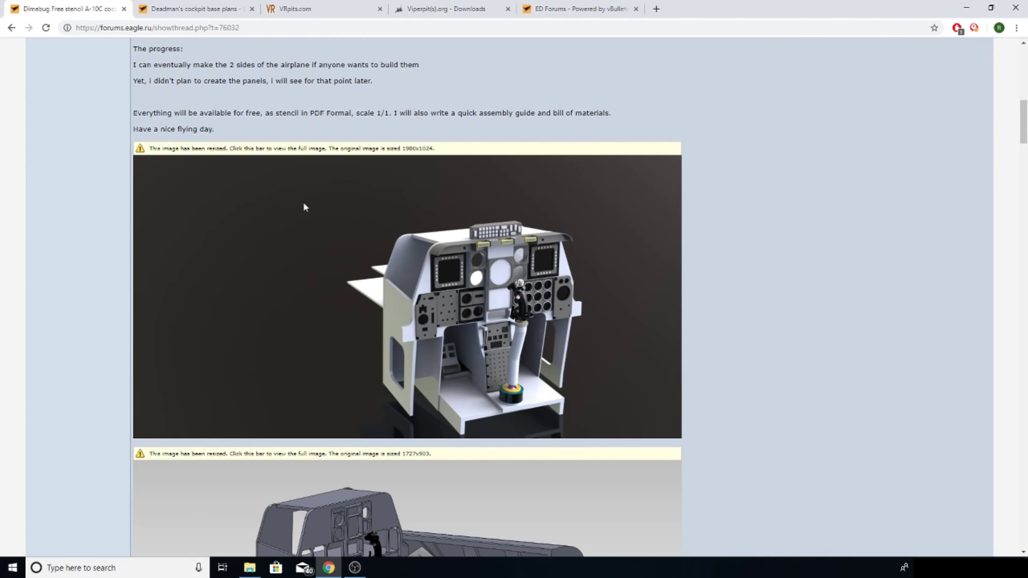
- Switch to the Deadman's cockpit base plans thread and read its first post, including the attached photos and PDF
left_click(205, 9)
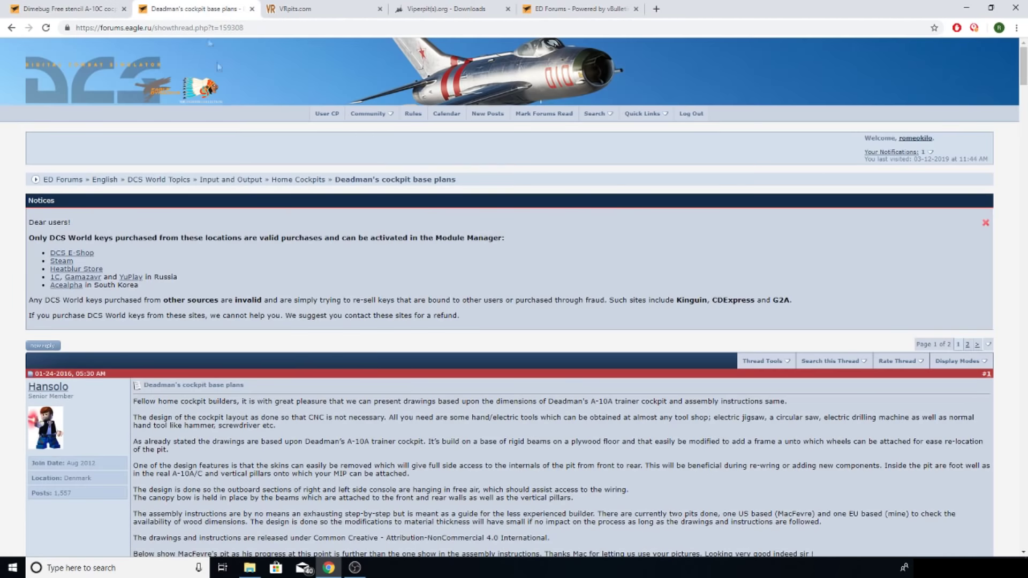
scroll(291, 376, "down", 2)
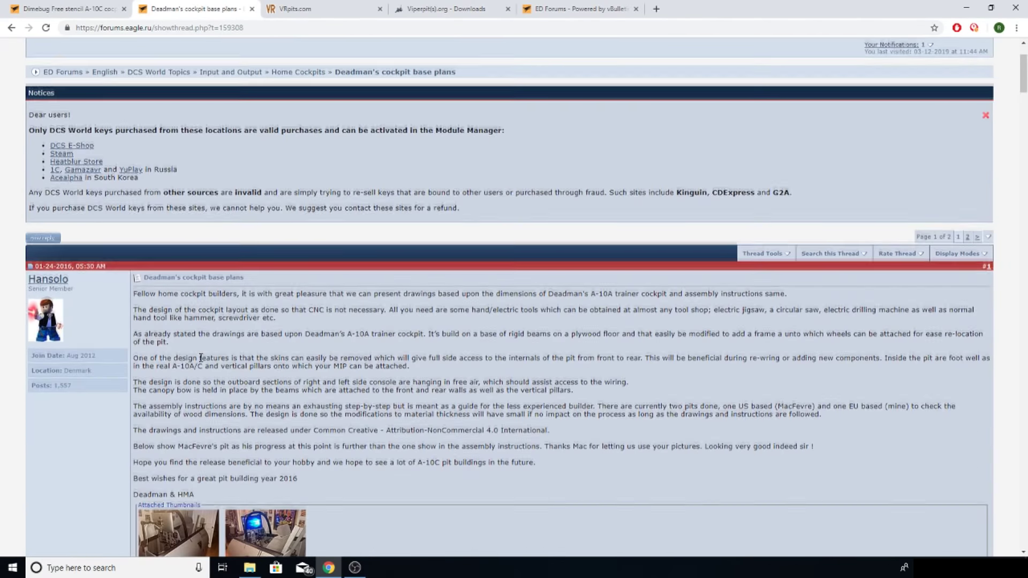
scroll(201, 358, "down", 4)
scroll(317, 297, "up", 2)
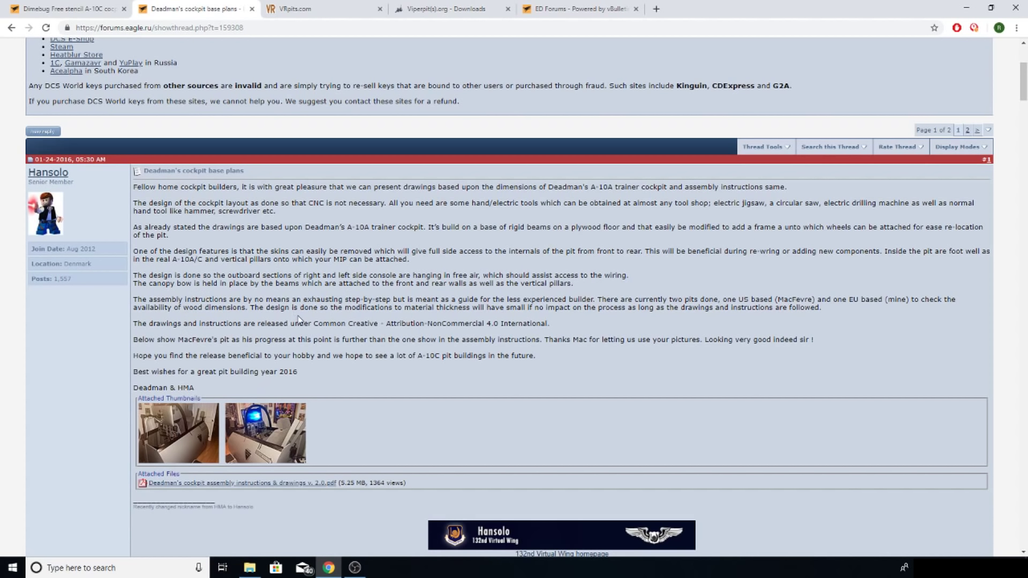
scroll(298, 320, "up", 2)
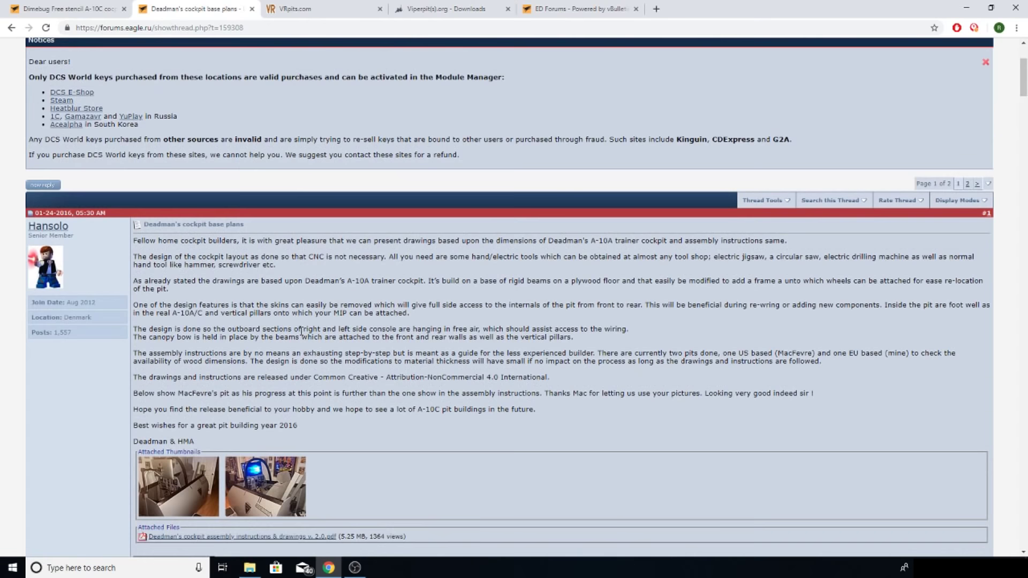
- Switch to the VRpits.com site and look through its A-10C plan listings down to the Thrustmaster Warthog Extension Mod
left_click(299, 10)
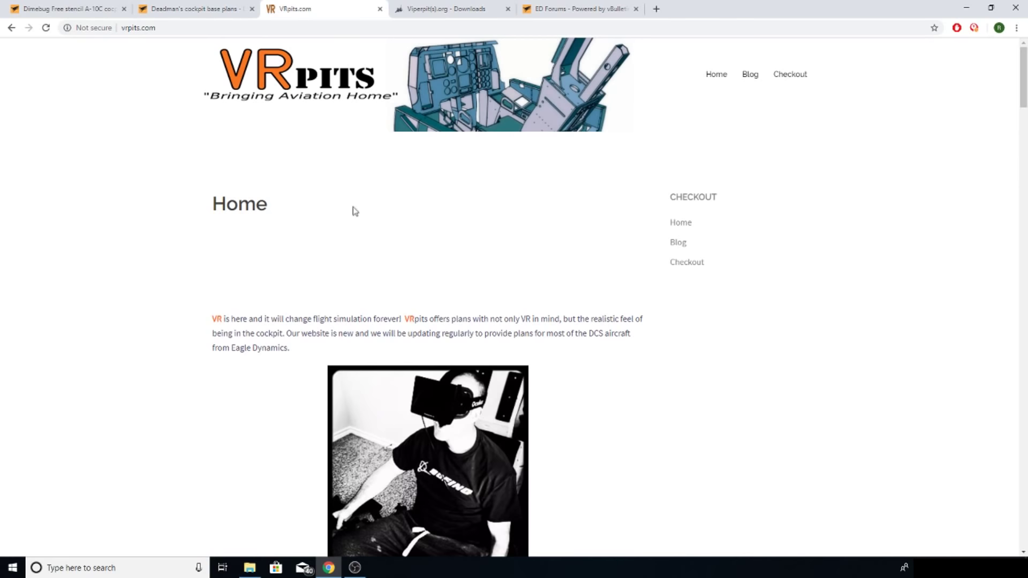
scroll(353, 208, "down", 10)
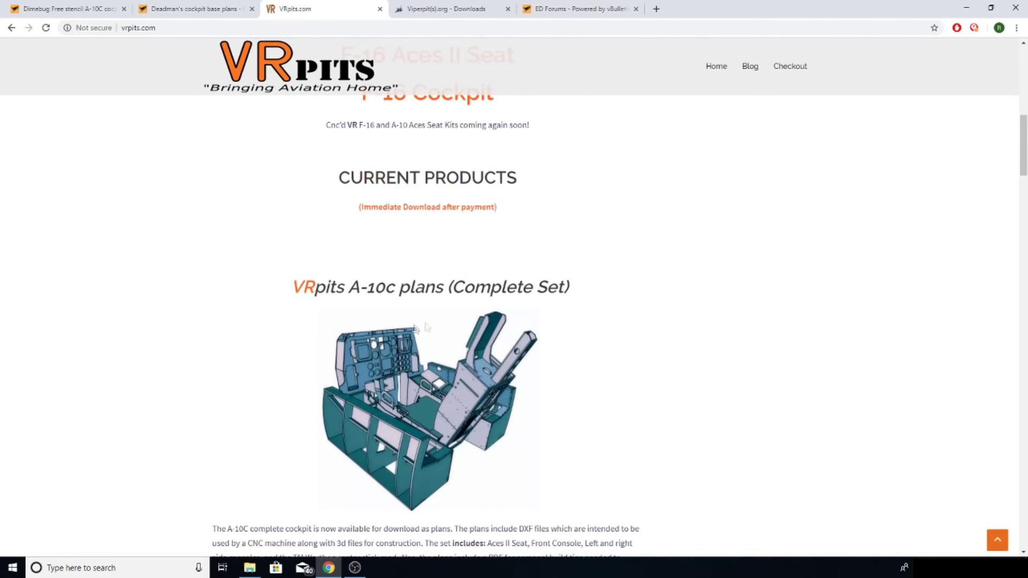
scroll(480, 464, "down", 4)
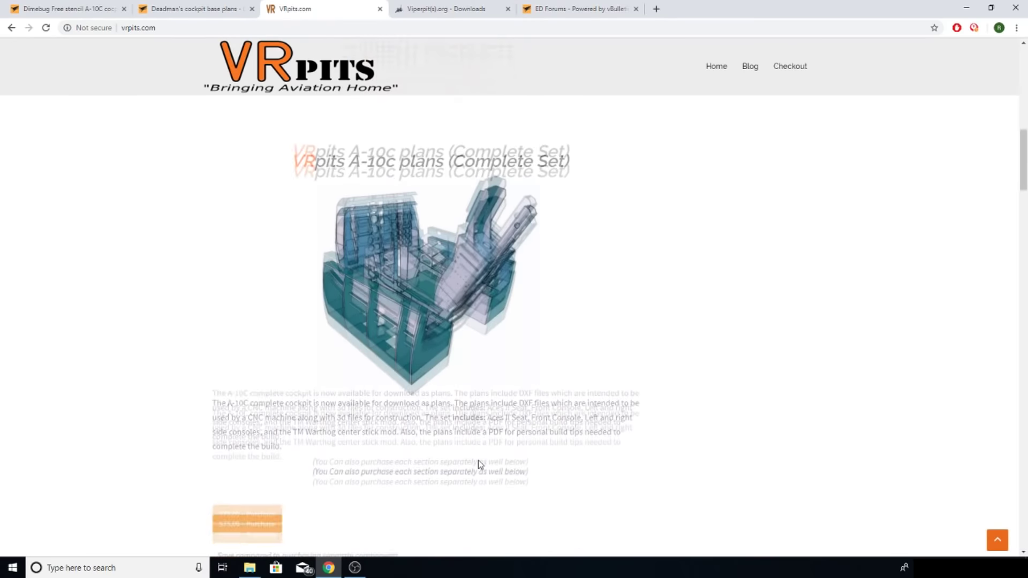
scroll(263, 422, "down", 9)
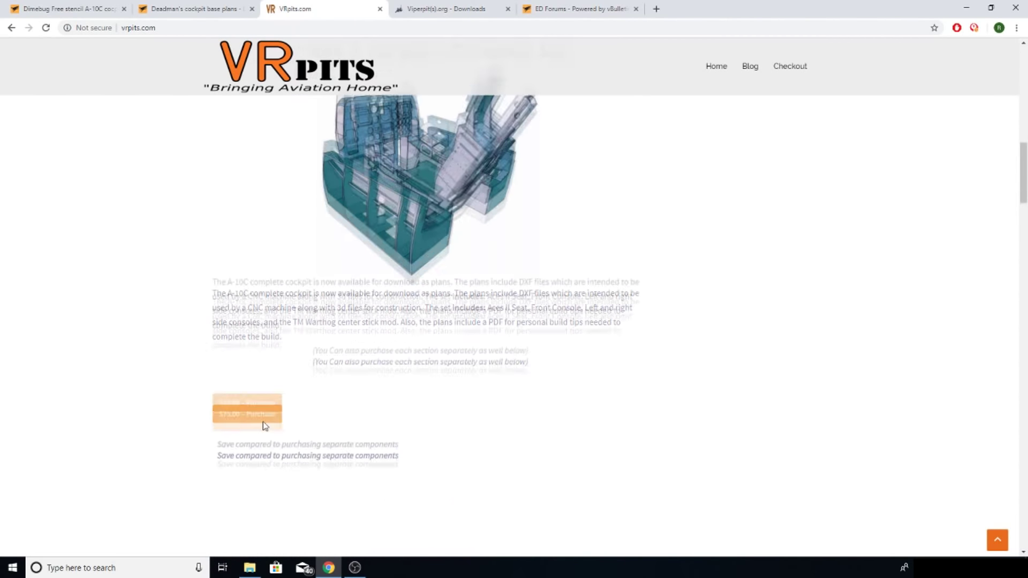
scroll(264, 428, "down", 2)
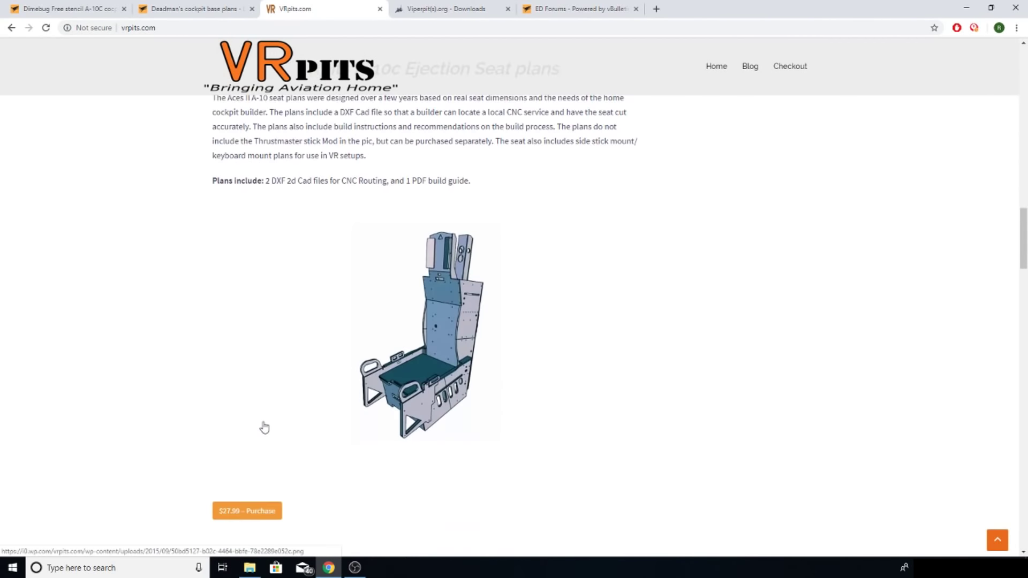
scroll(312, 350, "down", 18)
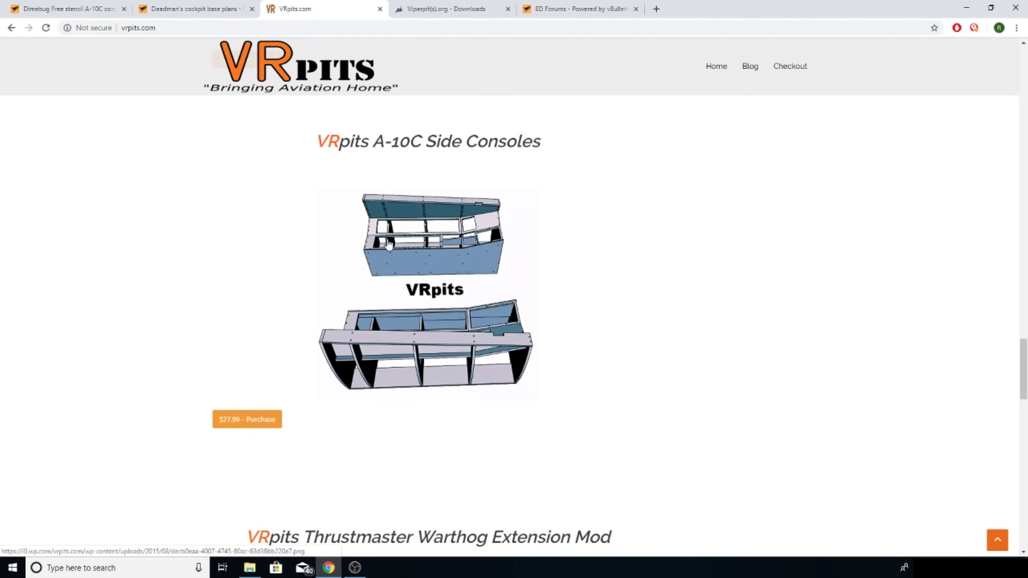
scroll(388, 243, "down", 7)
scroll(413, 440, "down", 3)
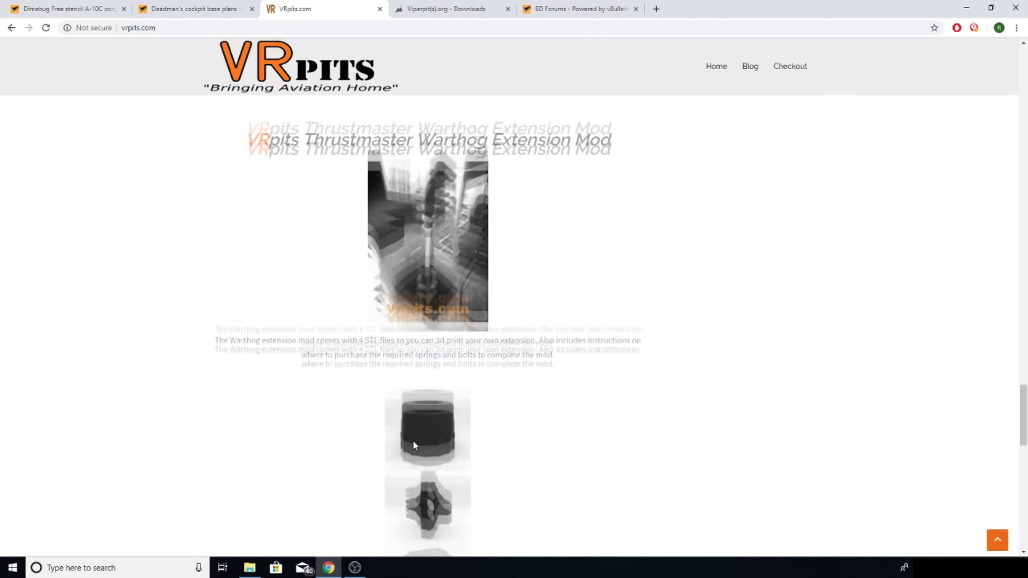
scroll(444, 388, "up", 2)
scroll(444, 388, "up", 2)
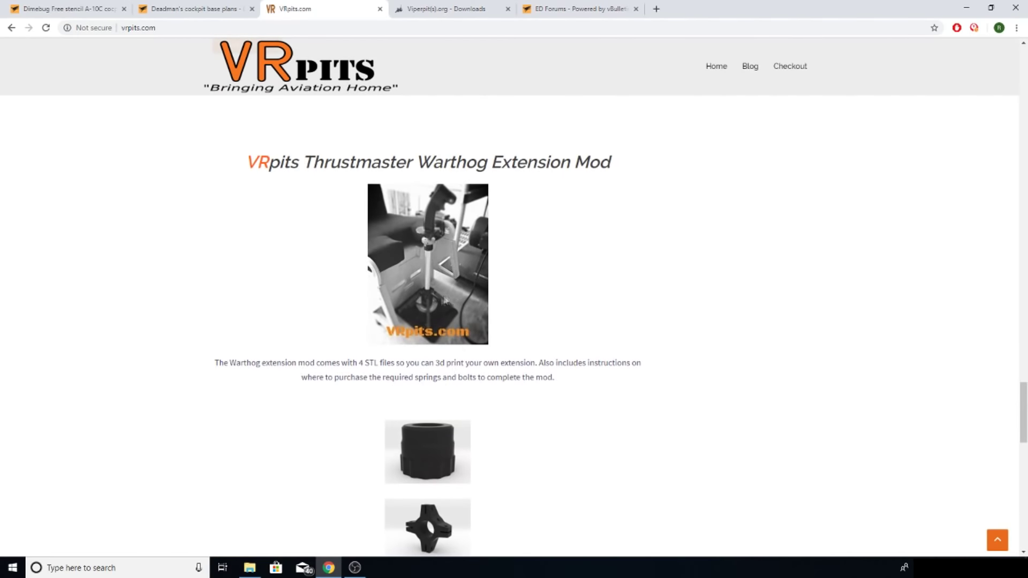
scroll(477, 373, "up", 1)
- Go back up the VRpits.com page to review the future products and the complete A-10C plan set
scroll(476, 374, "up", 20)
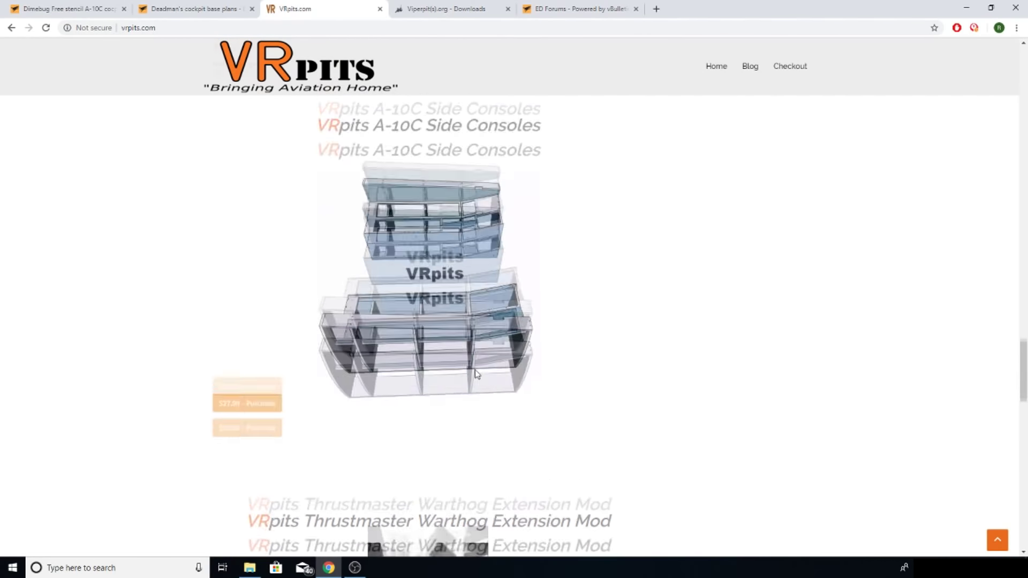
scroll(478, 375, "up", 4)
scroll(476, 375, "up", 10)
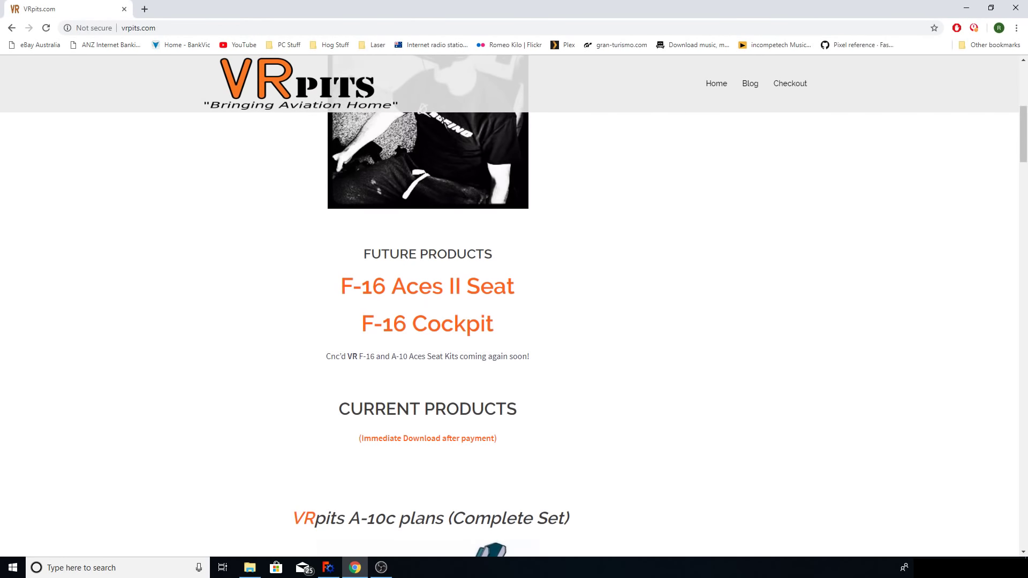
scroll(514, 321, "up", 3)
scroll(514, 321, "down", 7)
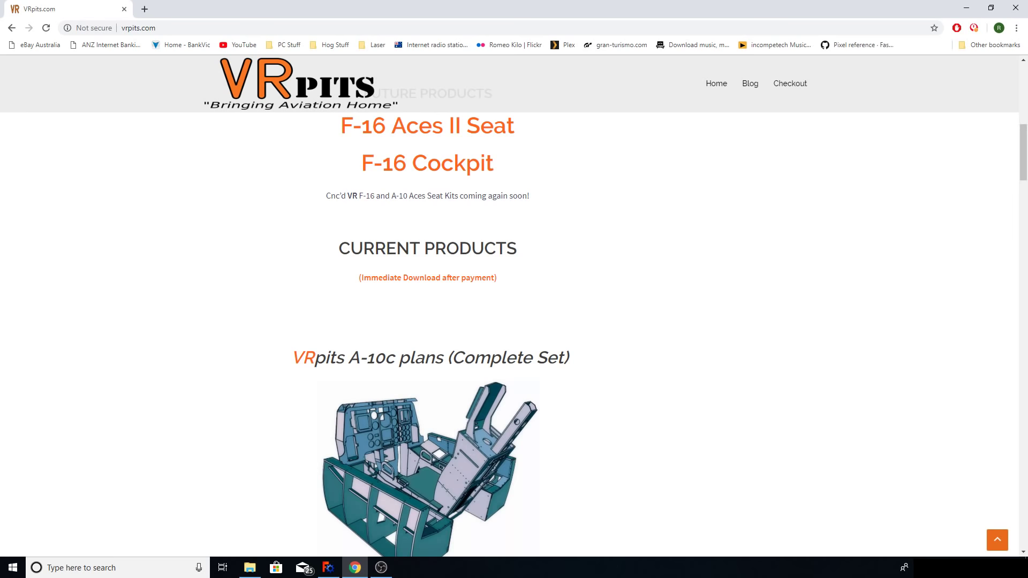
- Minimize the browser, open the A-10C folder on the desktop and view its Front subfolder, returning to the parent folder
left_click(967, 8)
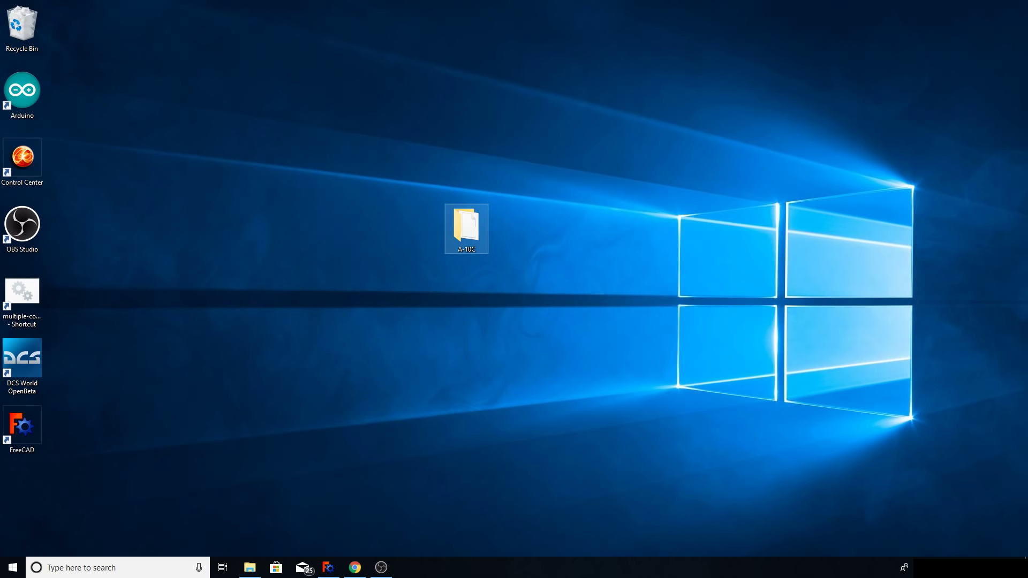
double_click(467, 229)
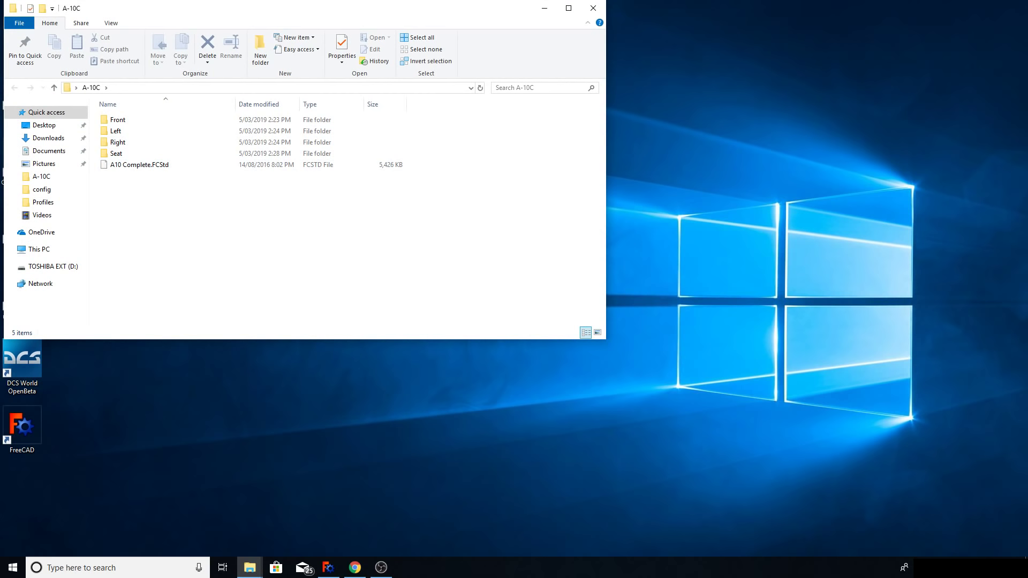
left_click(118, 120)
double_click(118, 119)
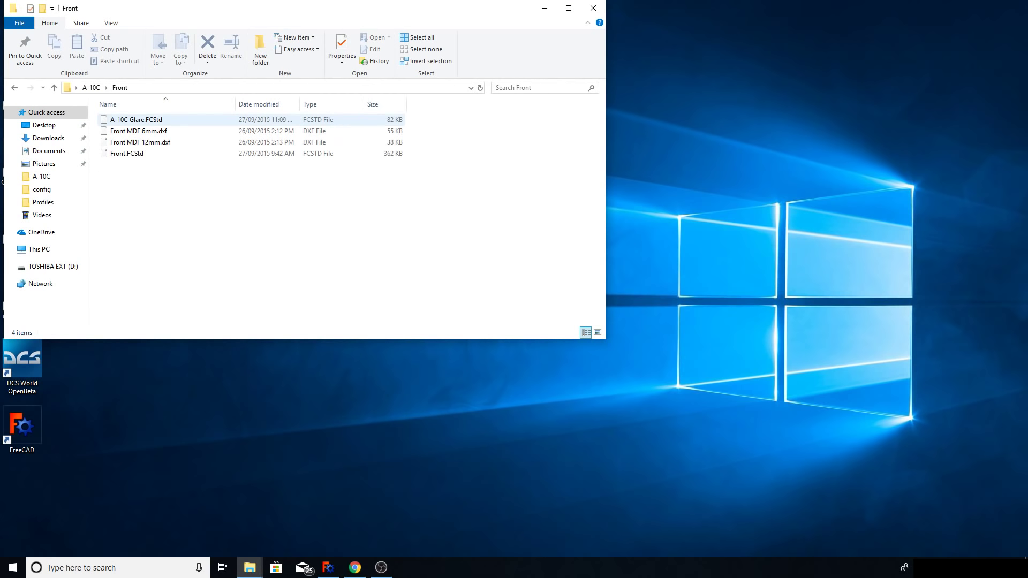
key("alt+Left")
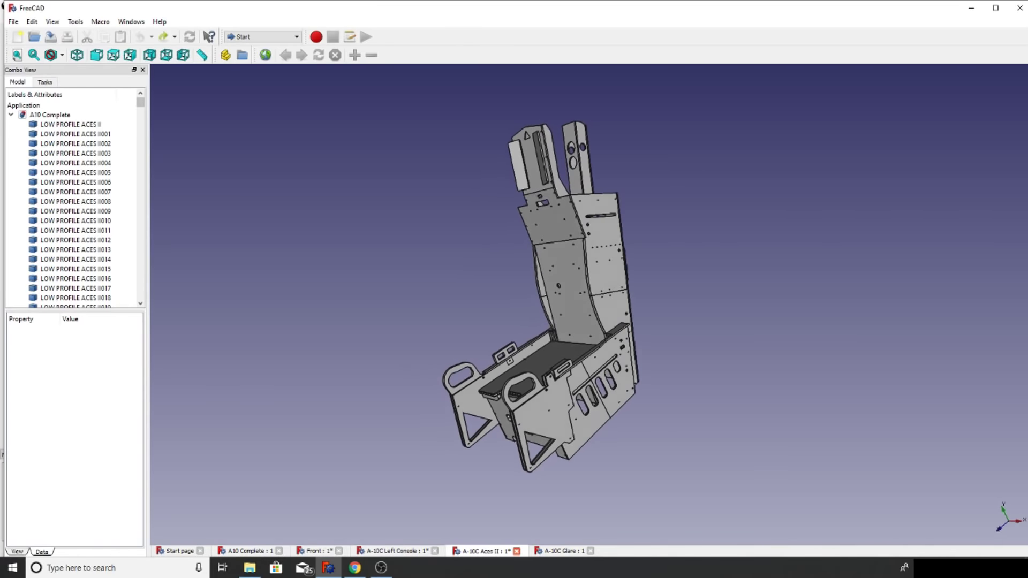
- In FreeCAD, delete the rear lower side panel of the A-10C Aces II seat and select the adjoining side panel
left_click(611, 369)
key("Delete")
left_click(587, 407)
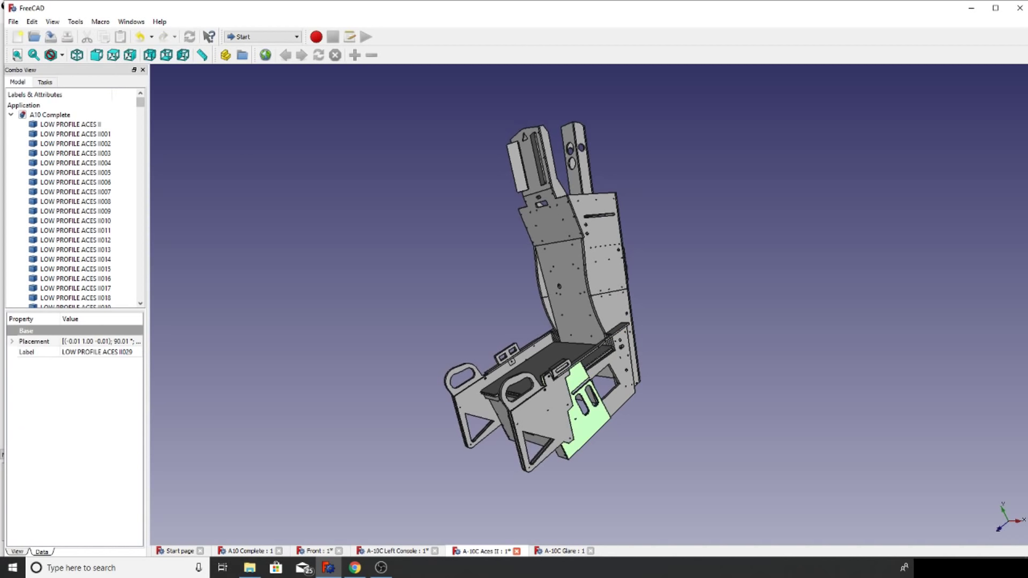
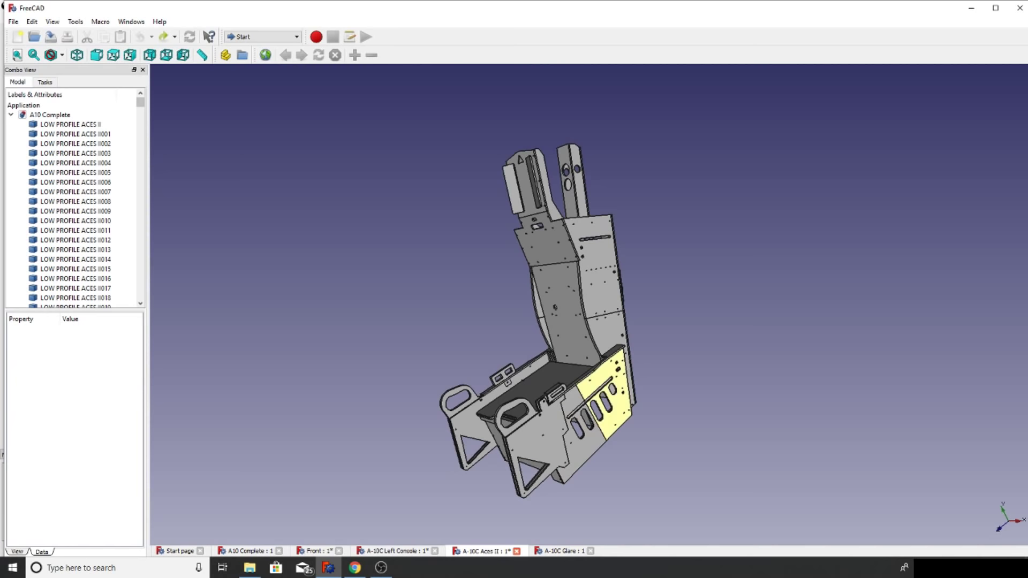
- Examine the Aces II seat's side panels, backrest and screw holes up close, and the whole seat from the front
scroll(600, 281, "up", 8)
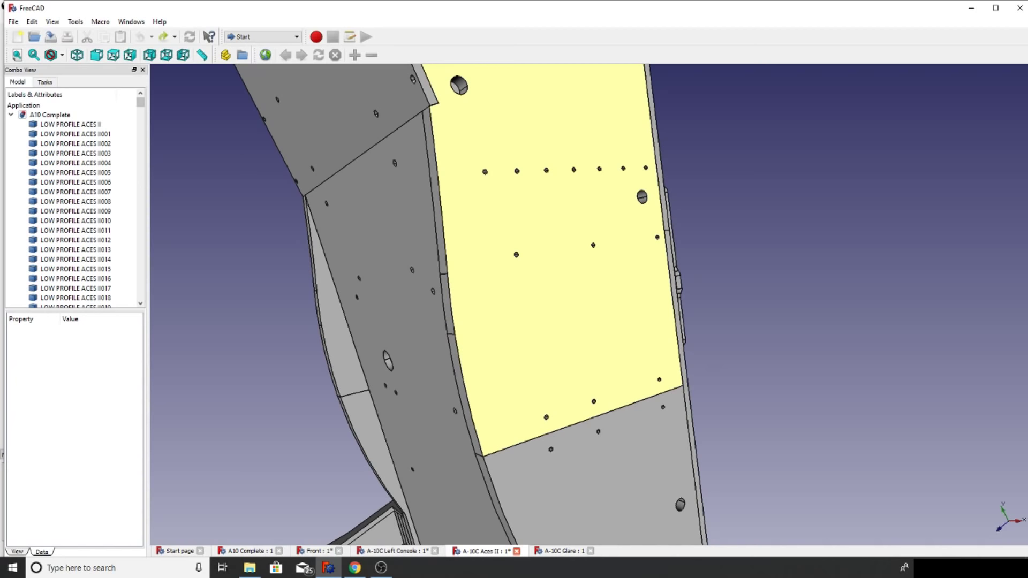
scroll(495, 182, "down", 6)
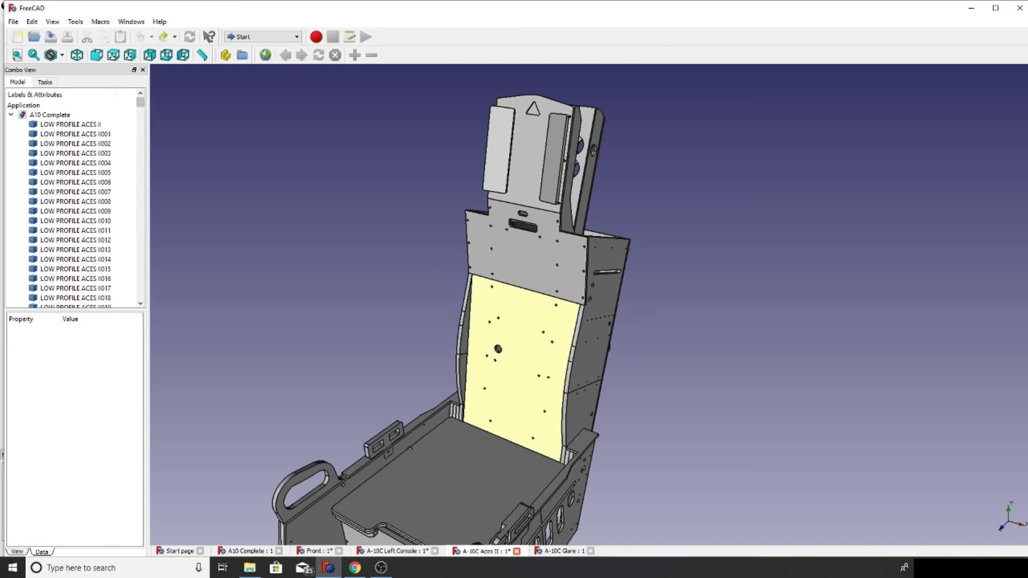
left_click_drag(482, 482, 498, 353)
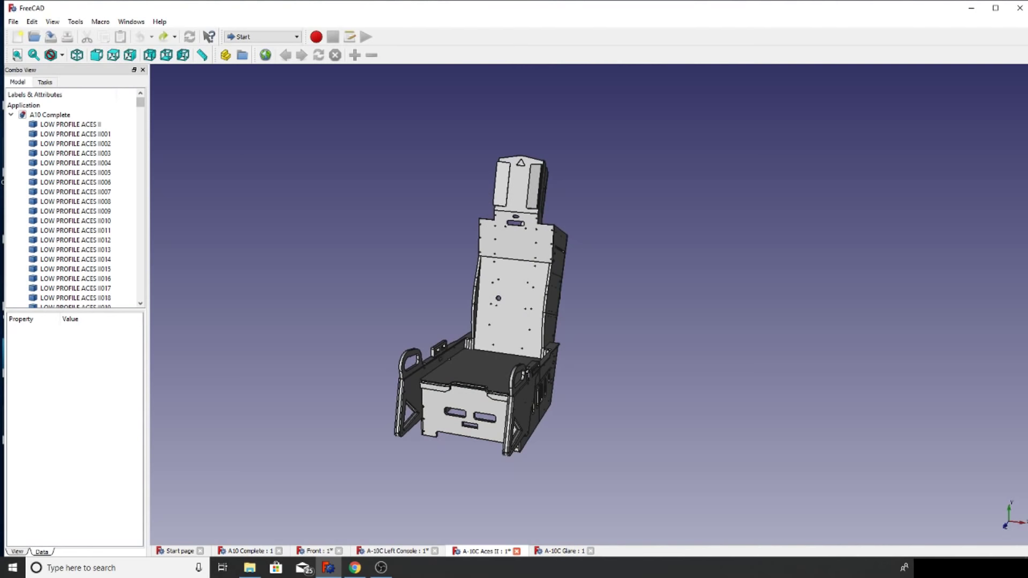
- Switch to the A-10C Glare model and examine the glare shield's shape and cutouts
key("ctrl+Tab")
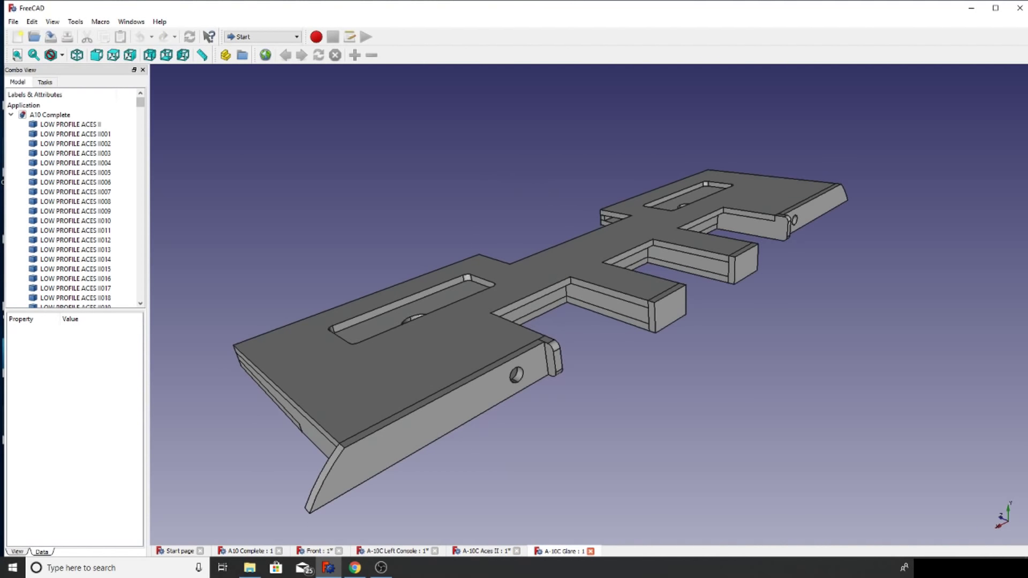
scroll(676, 325, "down", 3)
left_click_drag(589, 332, 557, 332)
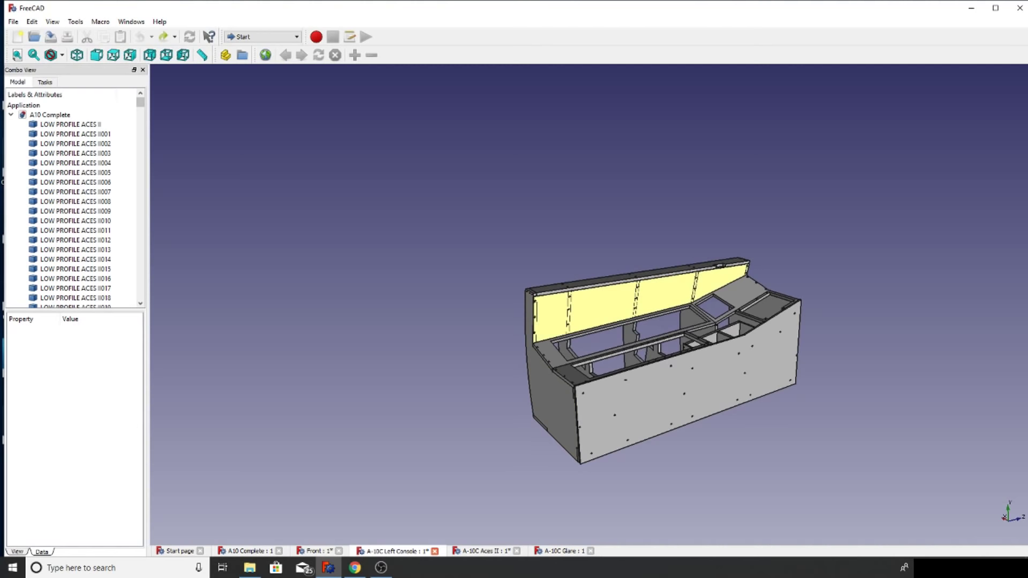
- In the A-10C Left Console model, delete the raised wall's inner panel to inspect the ribs behind it, and undo the deletion
scroll(601, 315, "up", 4)
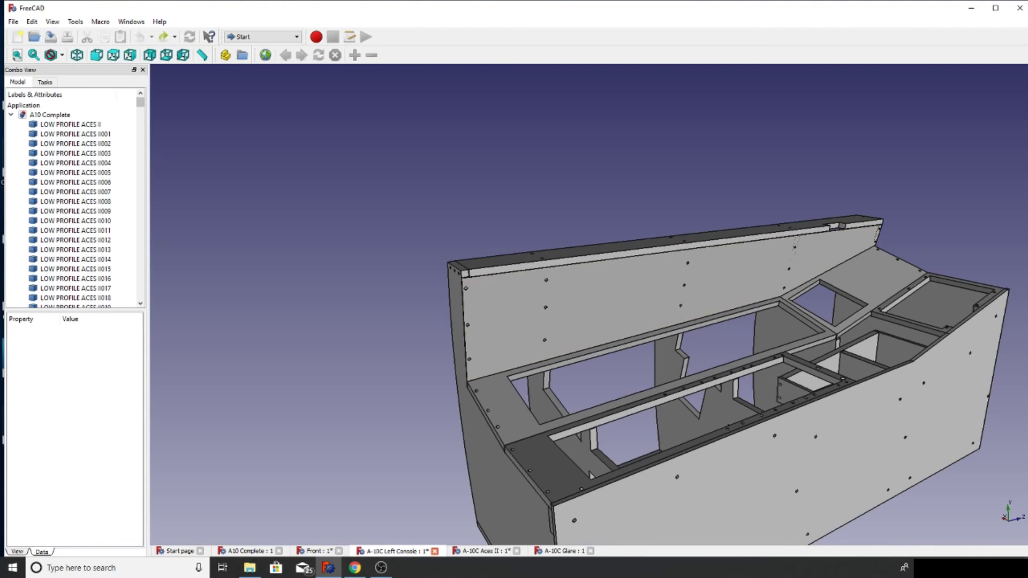
left_click(616, 311)
key("Delete")
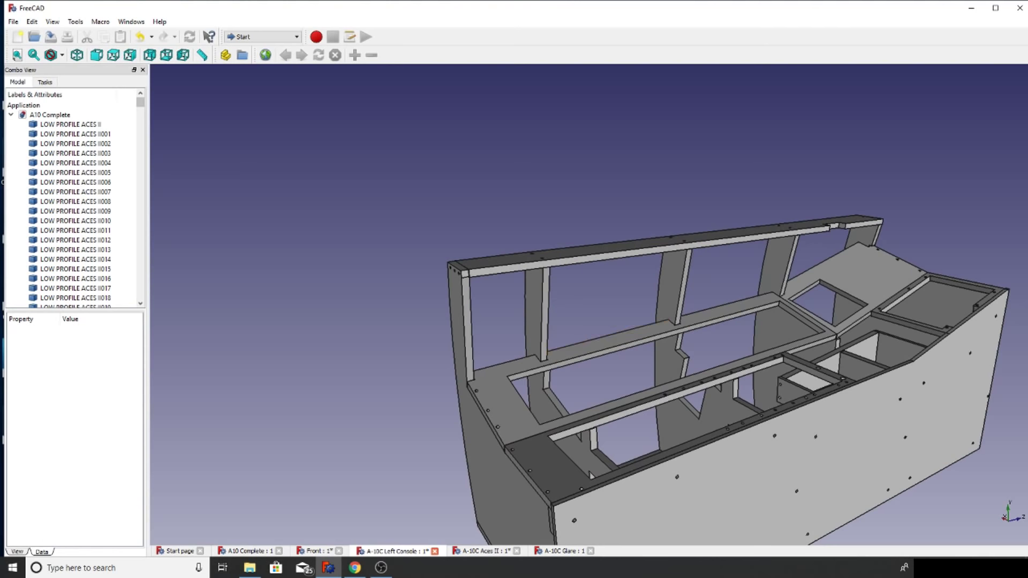
key("ctrl+z")
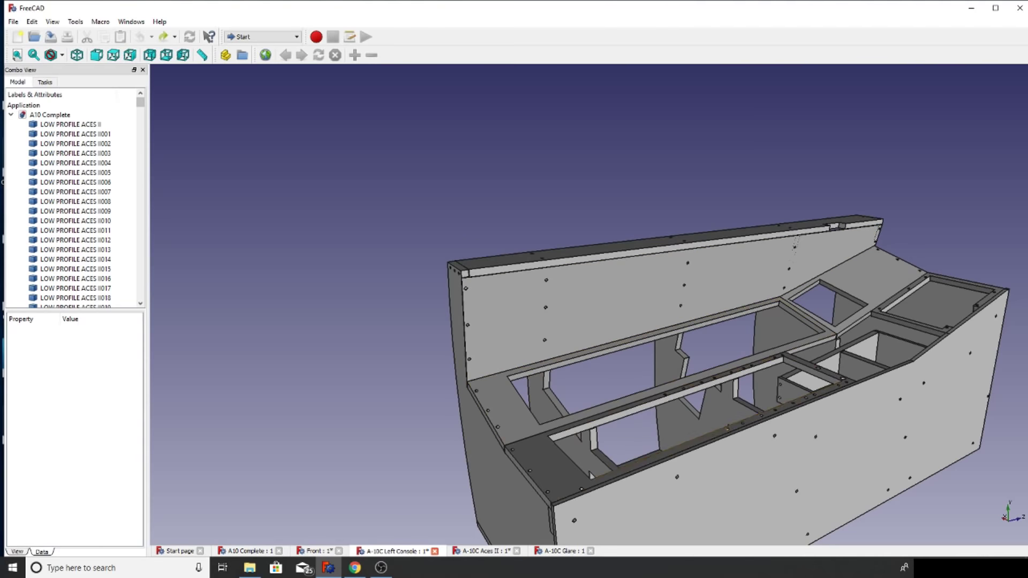
- Examine the left console's top frame, screw holes and inner supports up close
scroll(758, 407, "up", 3)
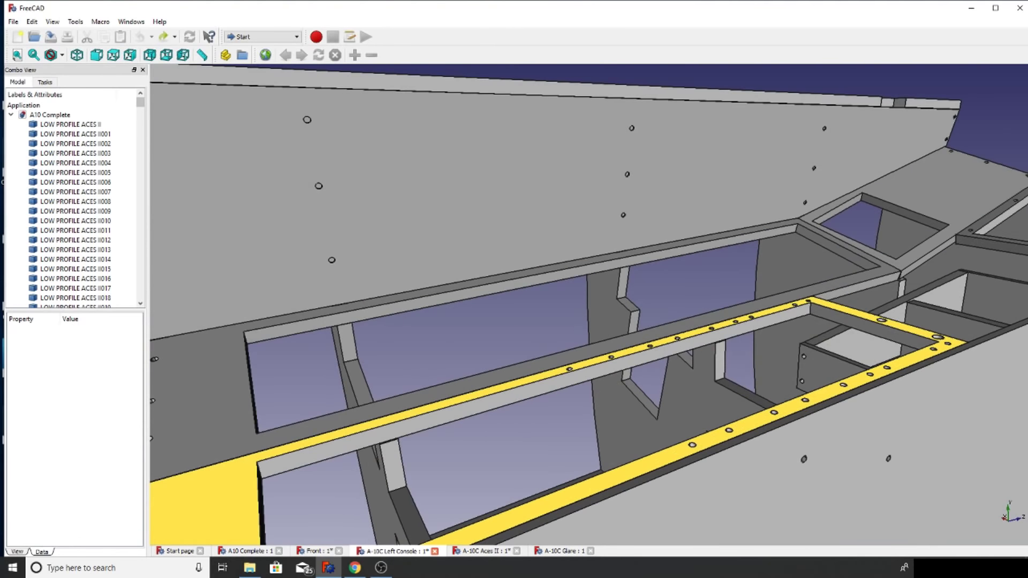
scroll(766, 388, "down", 3)
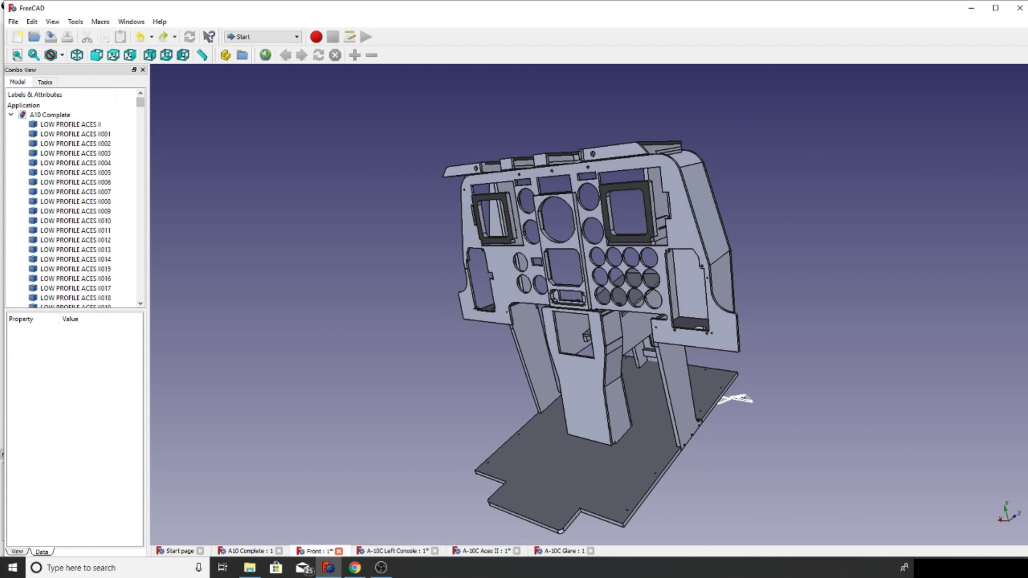
- Inspect the Front model from several angles, comparing the main instrument panel, center section, pedestal and floor plate
mouse_move(736, 399)
left_mouse_down()
mouse_move(696, 384)
mouse_move(732, 387)
left_mouse_up()
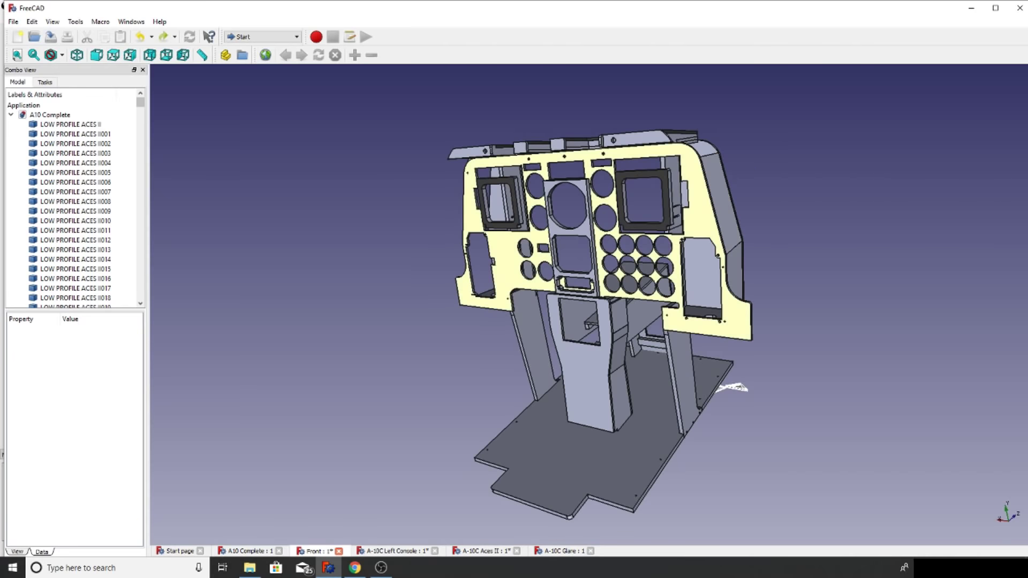
left_click_drag(732, 386, 726, 390)
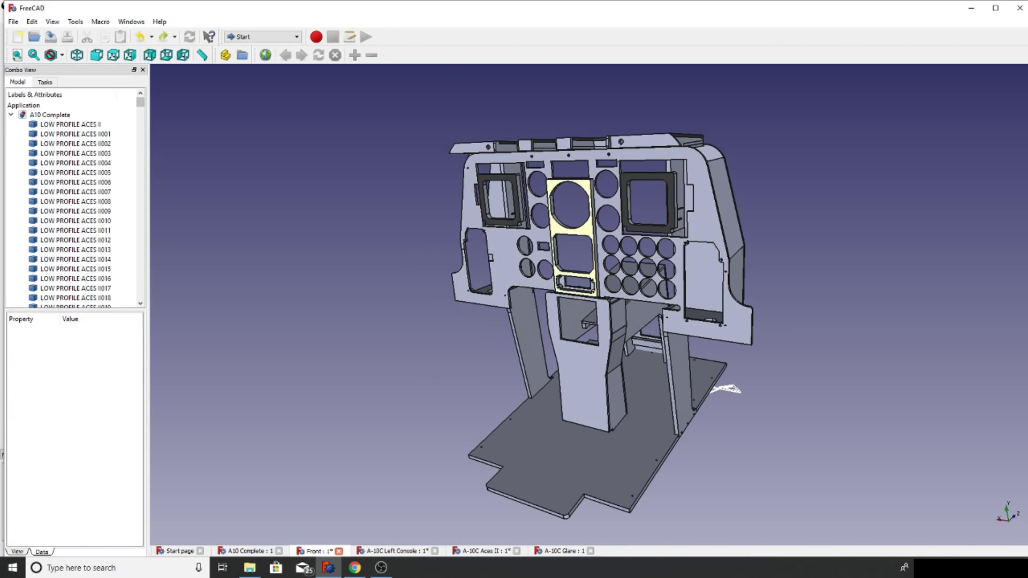
mouse_move(726, 389)
left_mouse_down()
mouse_move(686, 365)
mouse_move(734, 400)
left_mouse_up()
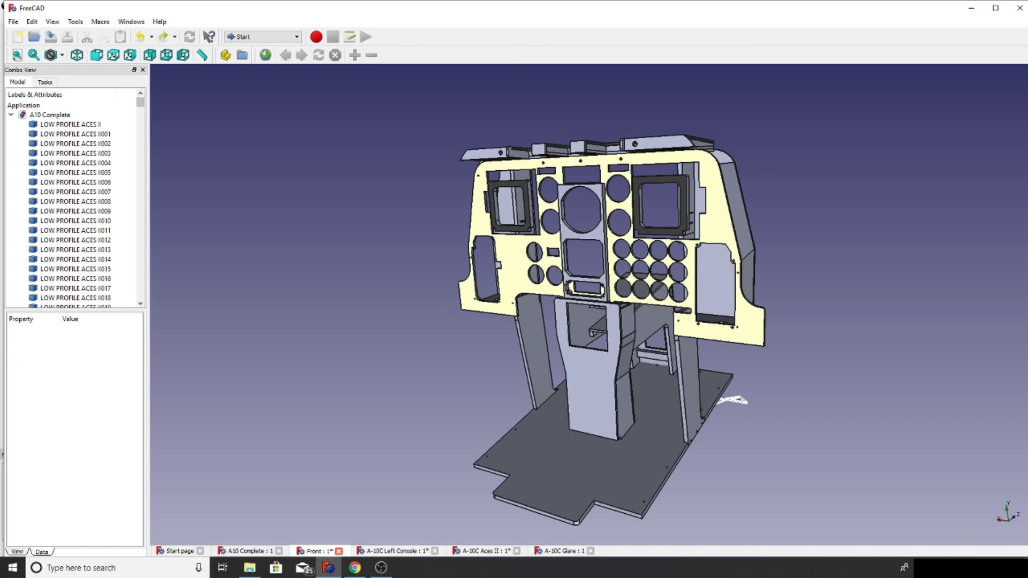
left_click_drag(733, 400, 707, 398)
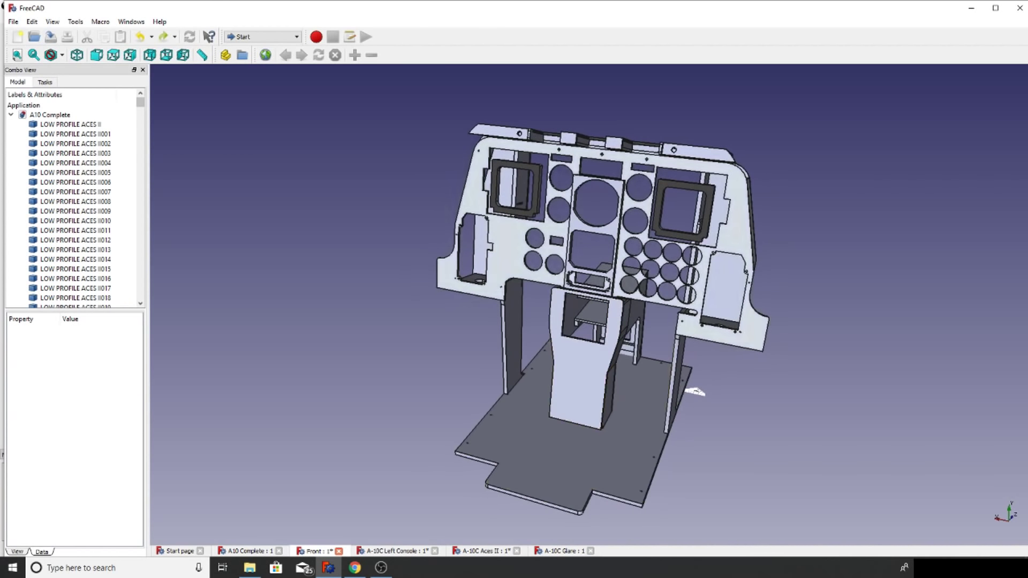
- Examine the rear of the Front model, including the pedestal, side boxes and floor plate
left_click_drag(694, 392, 646, 531)
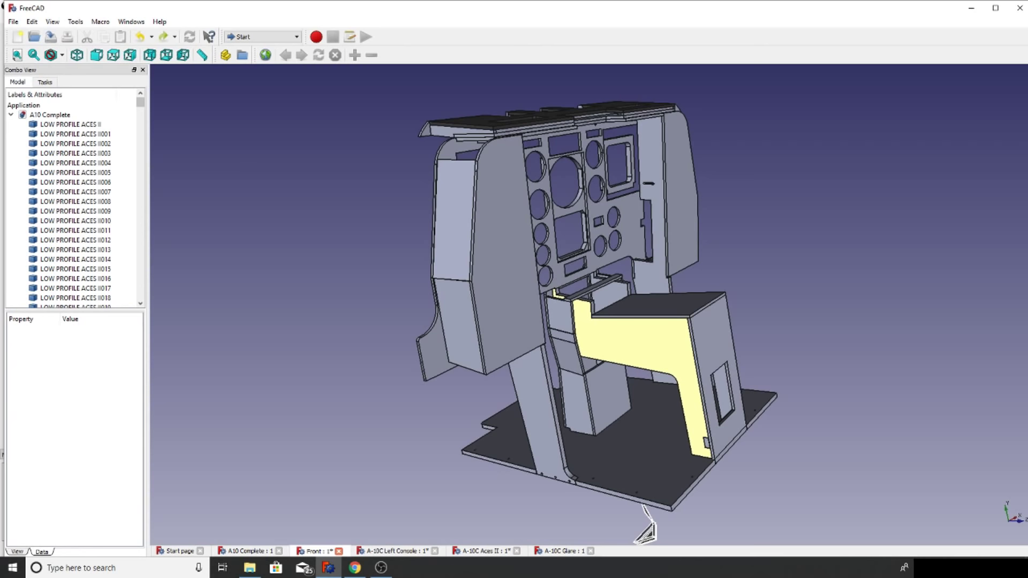
left_click_drag(646, 530, 723, 514)
key("ctrl+shift+Tab")
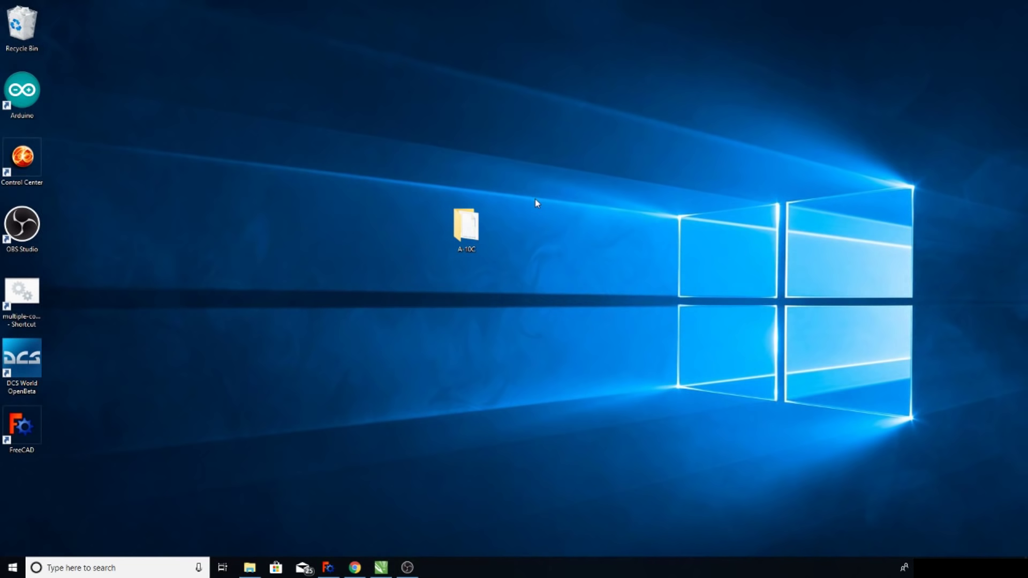
- From the A-10C Front folder, import the Front MDF 6mm DXF into CorelDRAW using English units at 1:1 scale
double_click(478, 236)
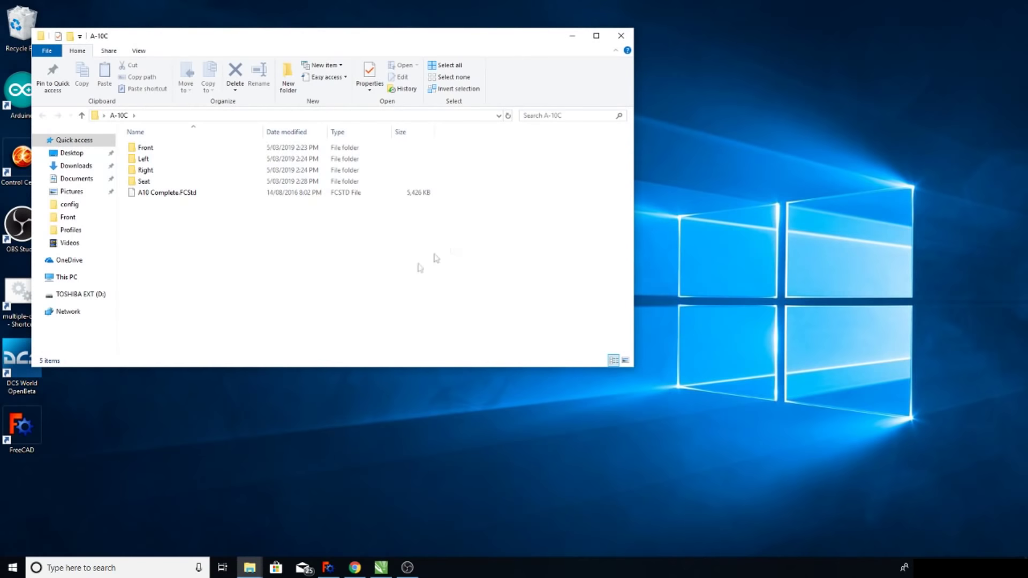
double_click(153, 151)
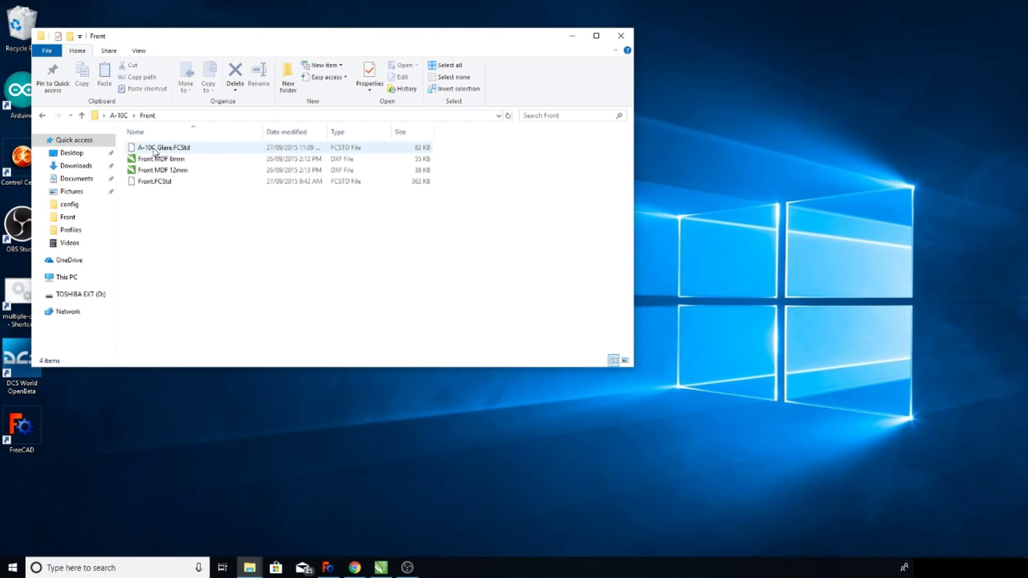
key("alt+Left")
key("alt+Right")
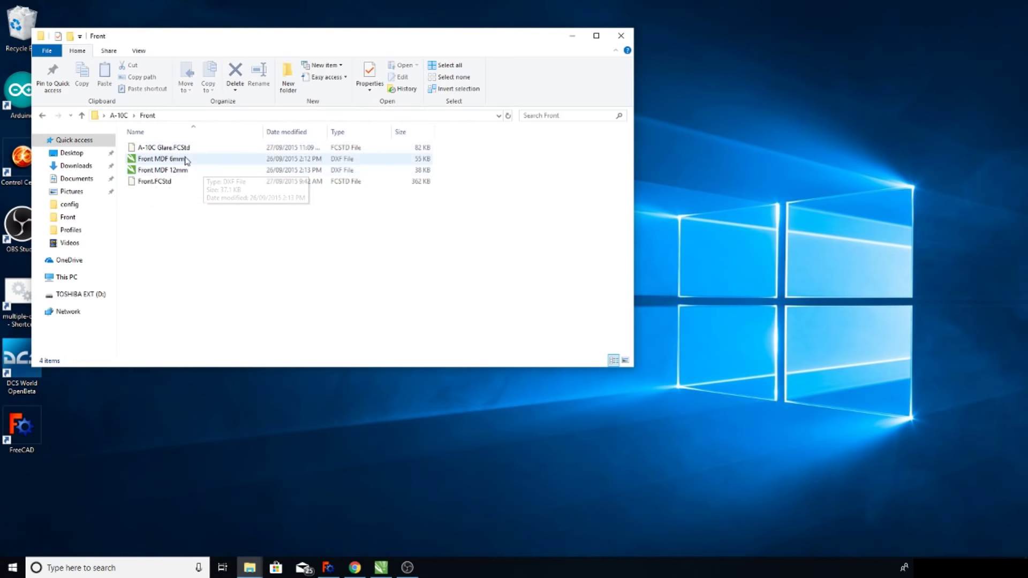
left_click(163, 160)
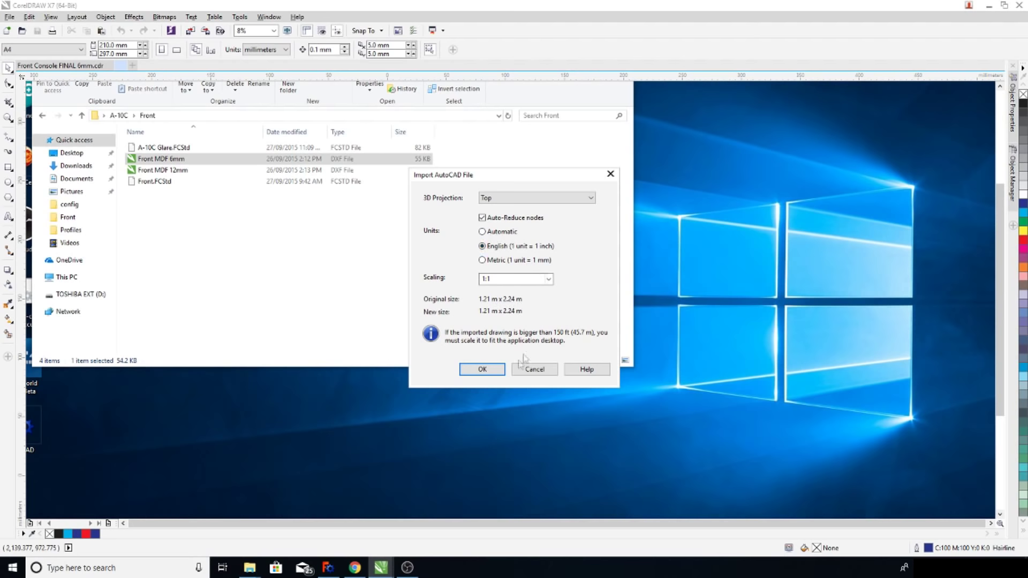
left_click(483, 369)
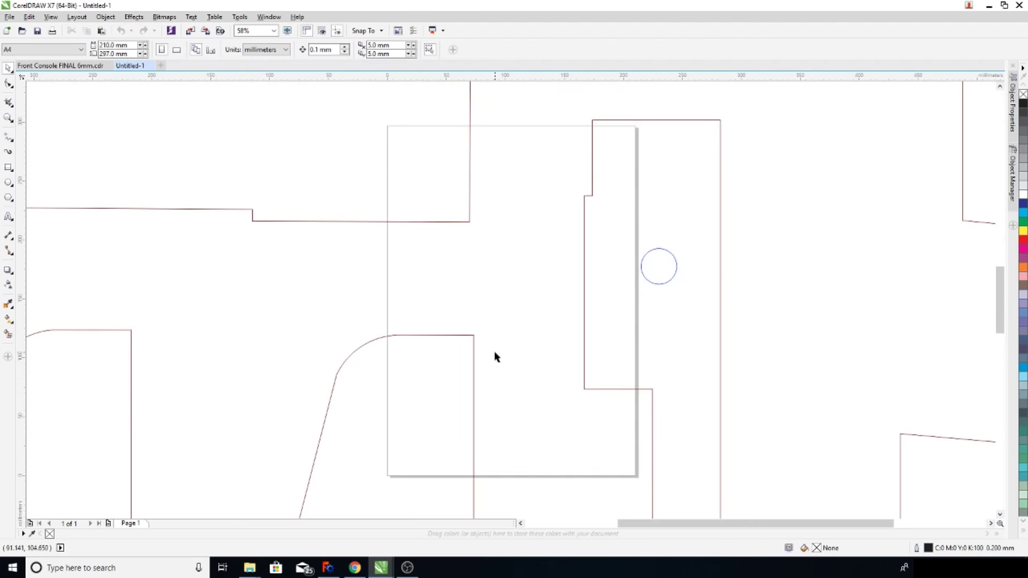
- Examine the imported 6 mm parts layout and main instrument panel outline, and relate them to the Front model in FreeCAD
scroll(494, 351, "down", 4)
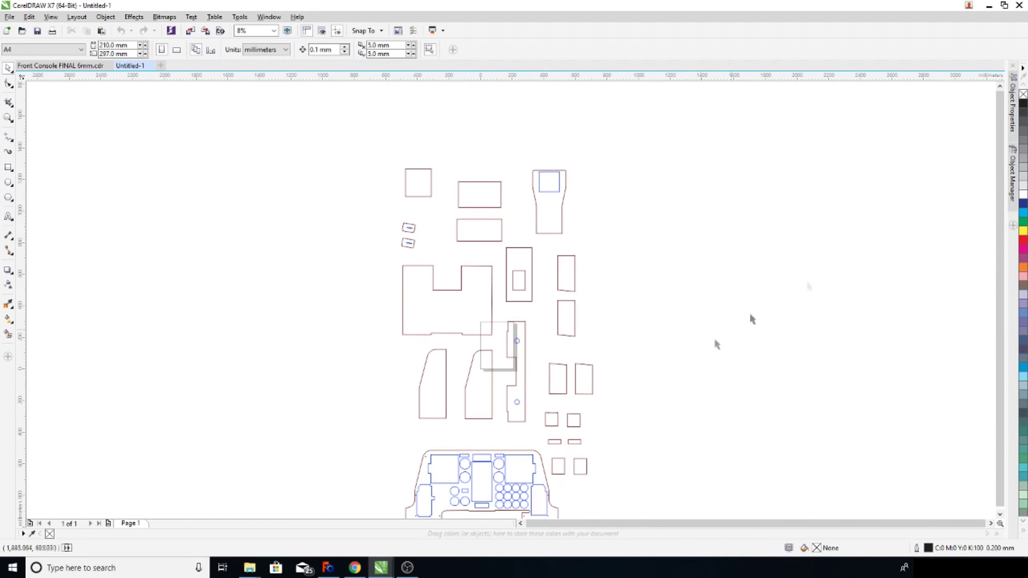
left_click(1000, 514)
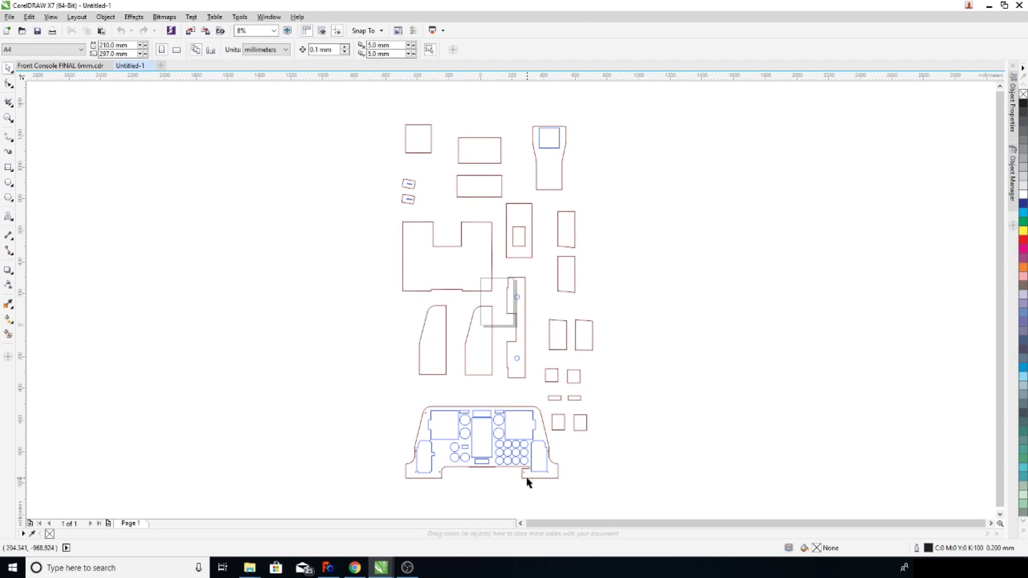
scroll(513, 487, "up", 2)
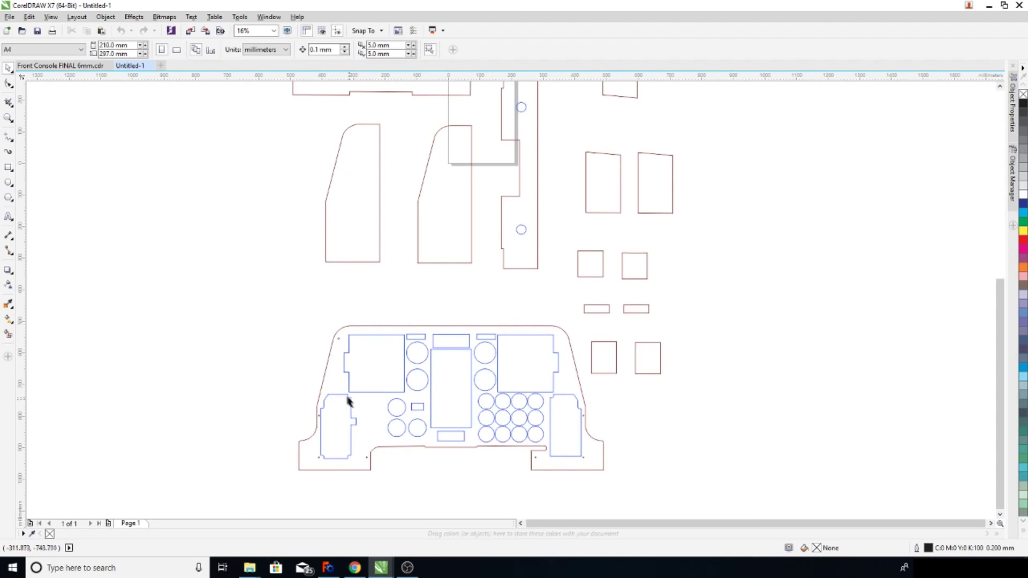
scroll(388, 469, "up", 2)
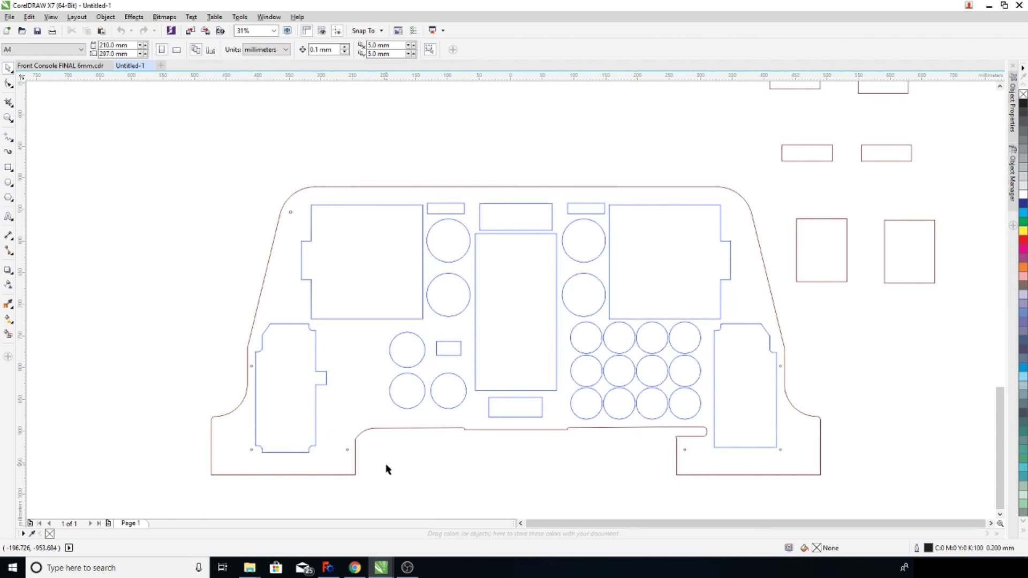
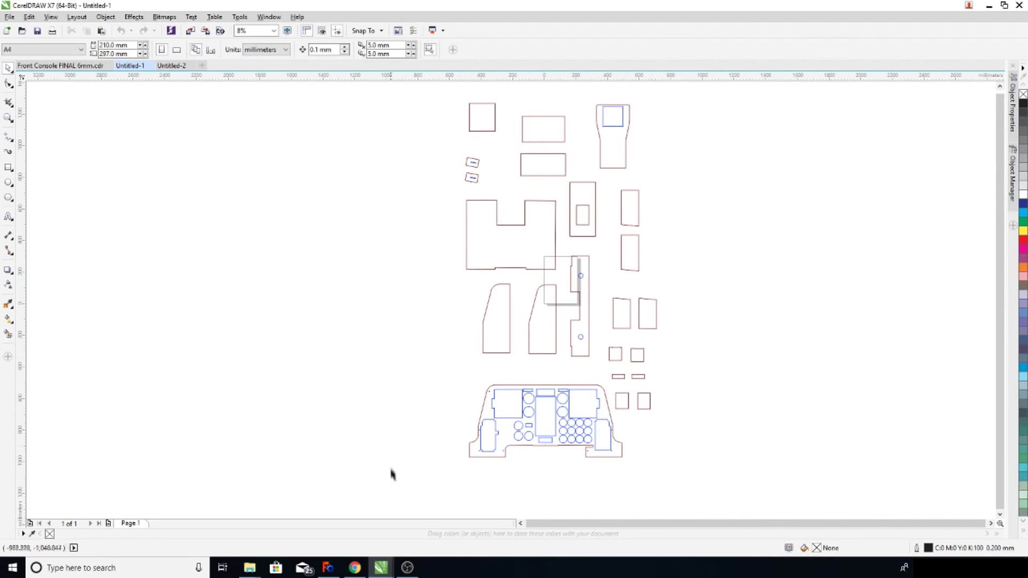
left_click(328, 568)
left_click_drag(535, 287, 689, 306)
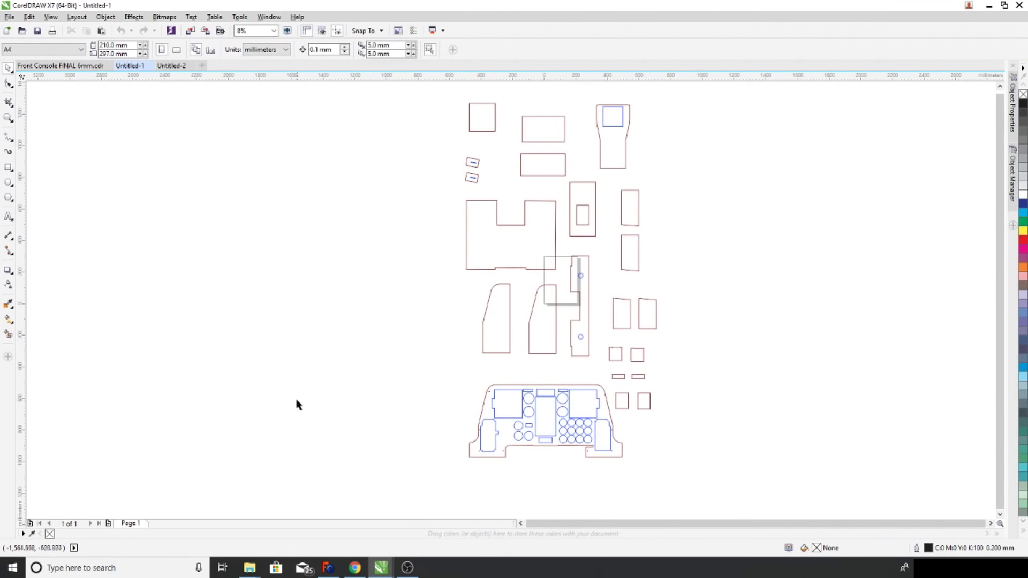
- Compare the instrument panel cutouts in the Front Console FINAL 6mm drawing with those in the imported Untitled-1 drawing
left_click(60, 66)
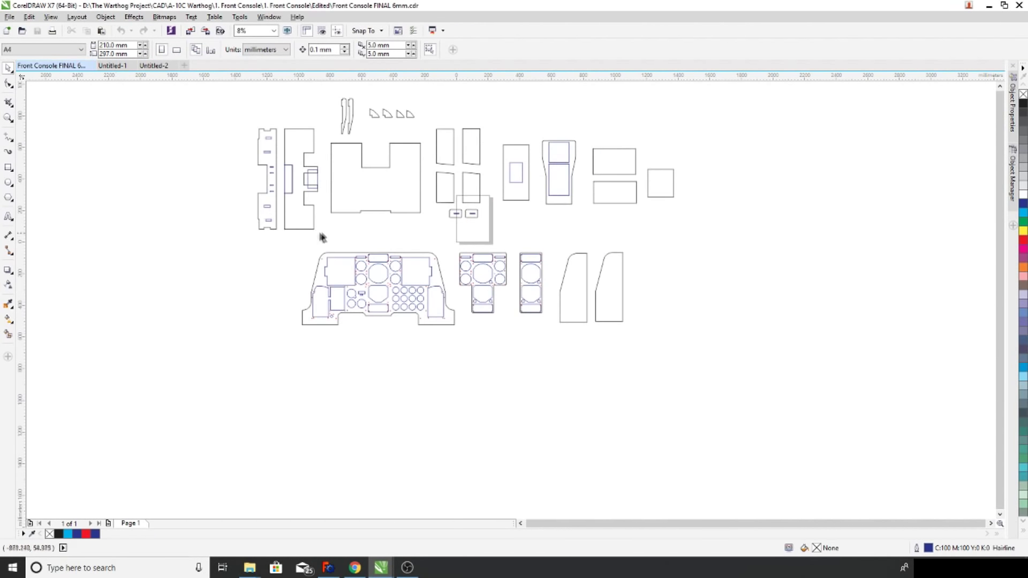
scroll(390, 244, "up", 1)
scroll(390, 245, "down", 1)
scroll(390, 262, "up", 1)
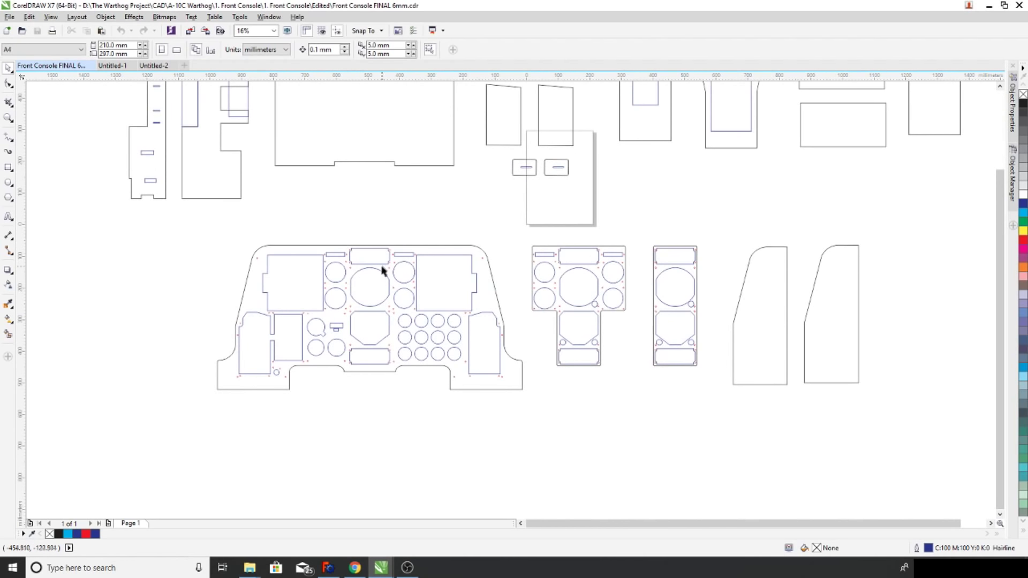
scroll(377, 331, "up", 1)
scroll(377, 331, "down", 1)
left_click(112, 65)
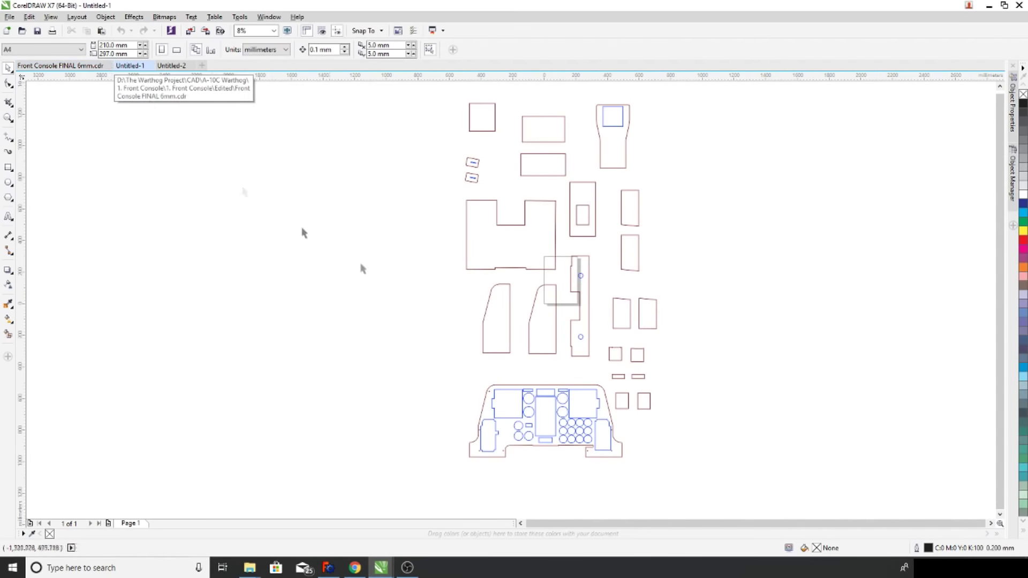
scroll(593, 460, "up", 2)
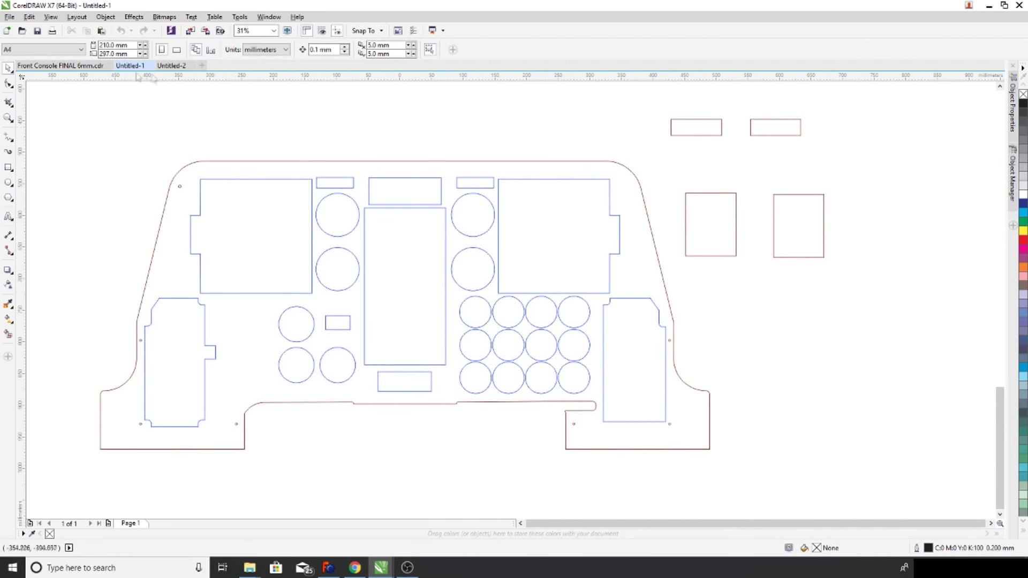
left_click(36, 66)
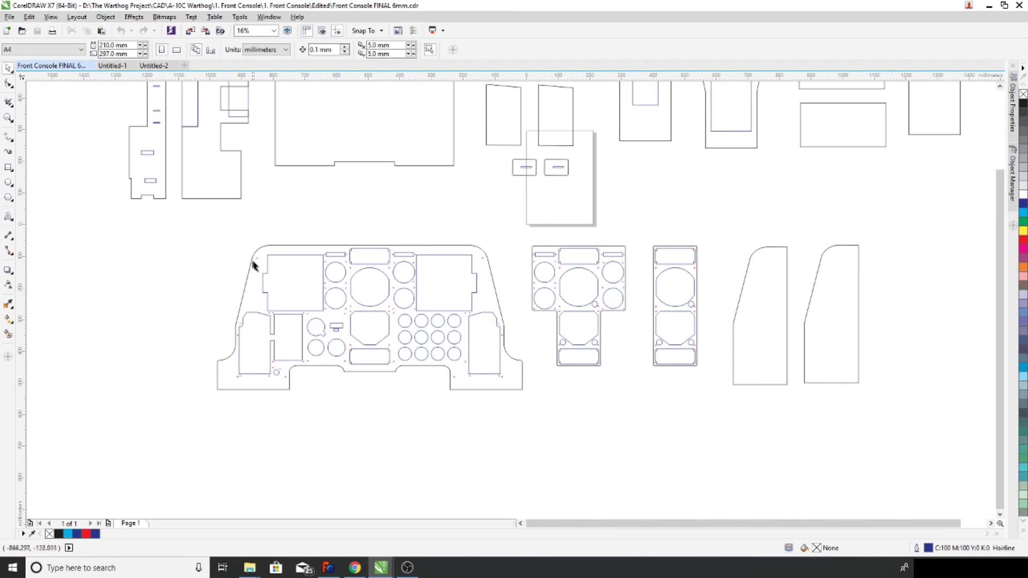
- Try to lay the T-shaped panel and the narrow center panel over the main instrument panel's center cutouts
left_click_drag(529, 235, 633, 400)
left_click_drag(579, 288, 370, 289)
left_click_drag(619, 240, 692, 408)
left_click_drag(671, 327, 373, 287)
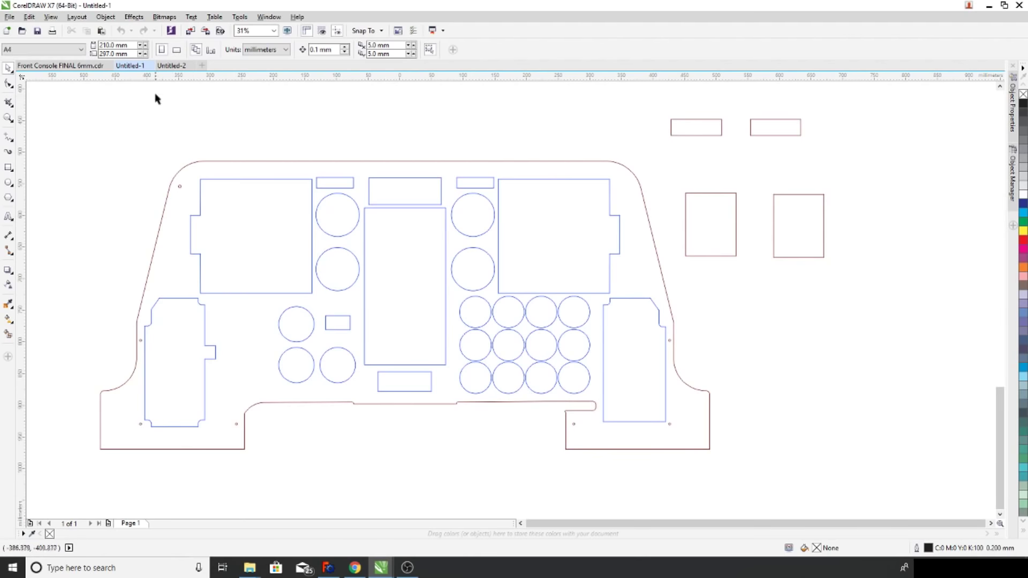
- Compare the instrument panel's lower edge and the full set of parts between the edited and imported front console drawings
left_click(59, 66)
scroll(450, 373, "up", 2)
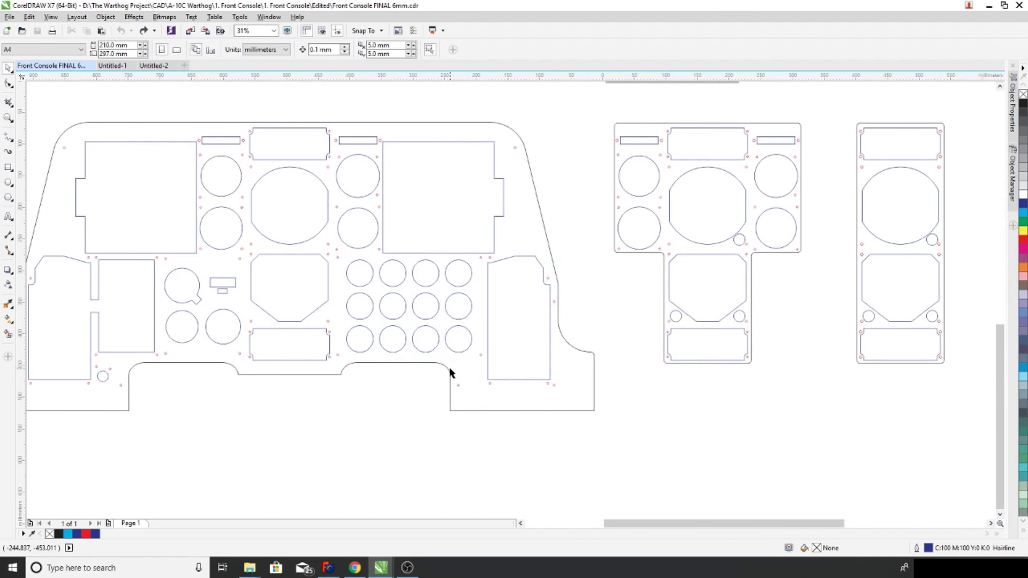
left_click(119, 66)
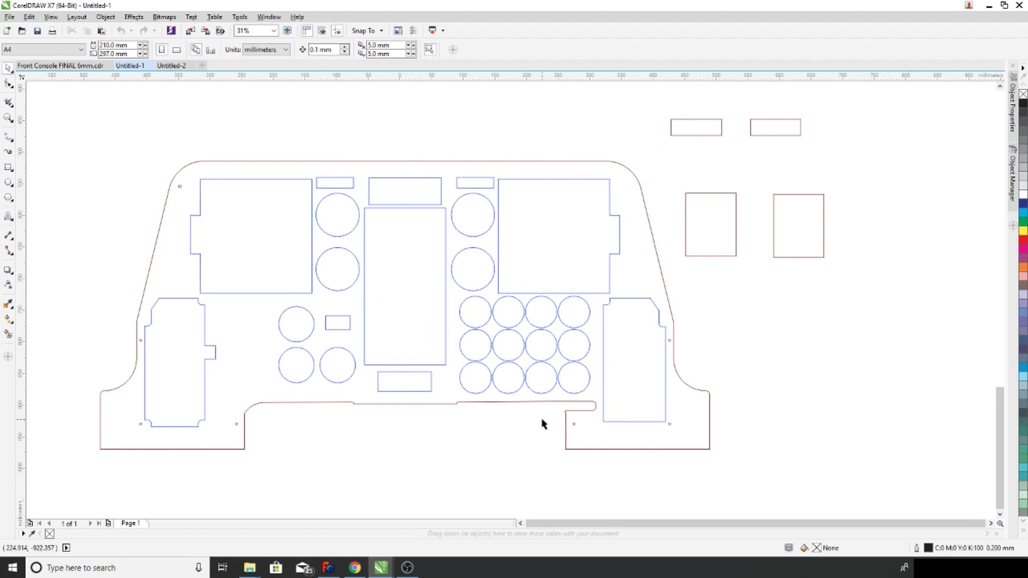
left_click(68, 69)
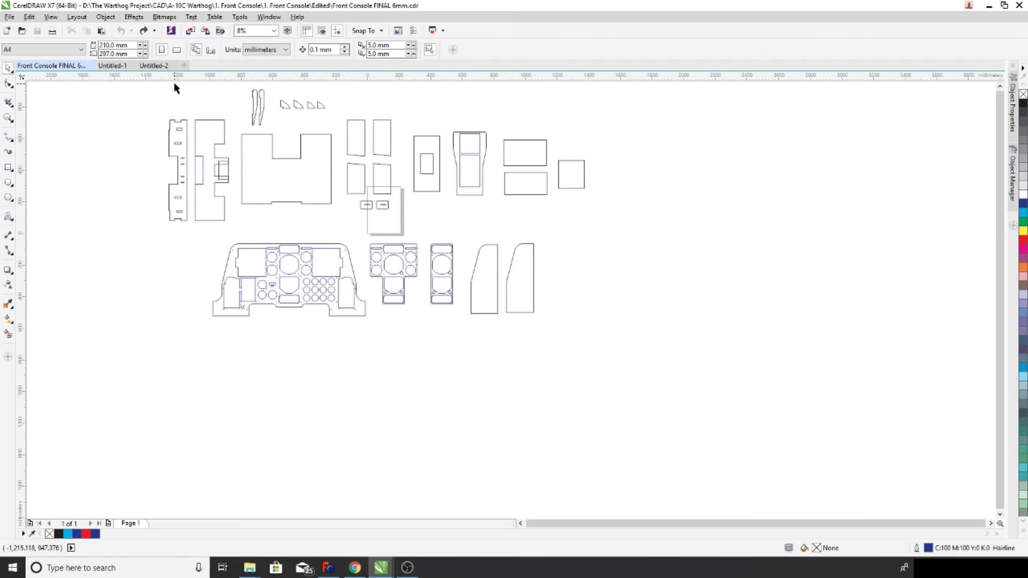
left_click(112, 65)
left_click(51, 66)
scroll(185, 129, "up", 1)
scroll(263, 186, "down", 1)
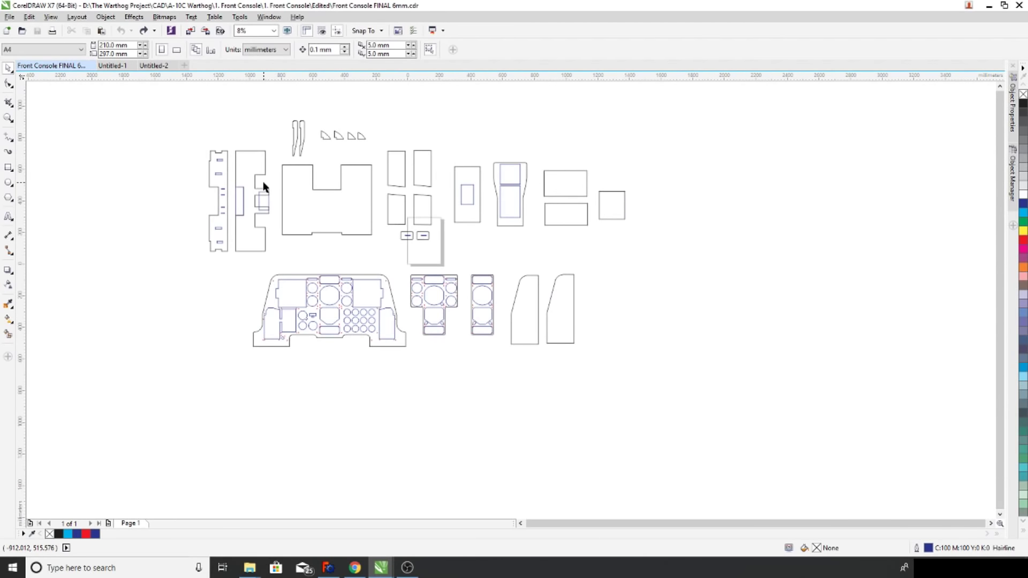
key("ctrl+Tab")
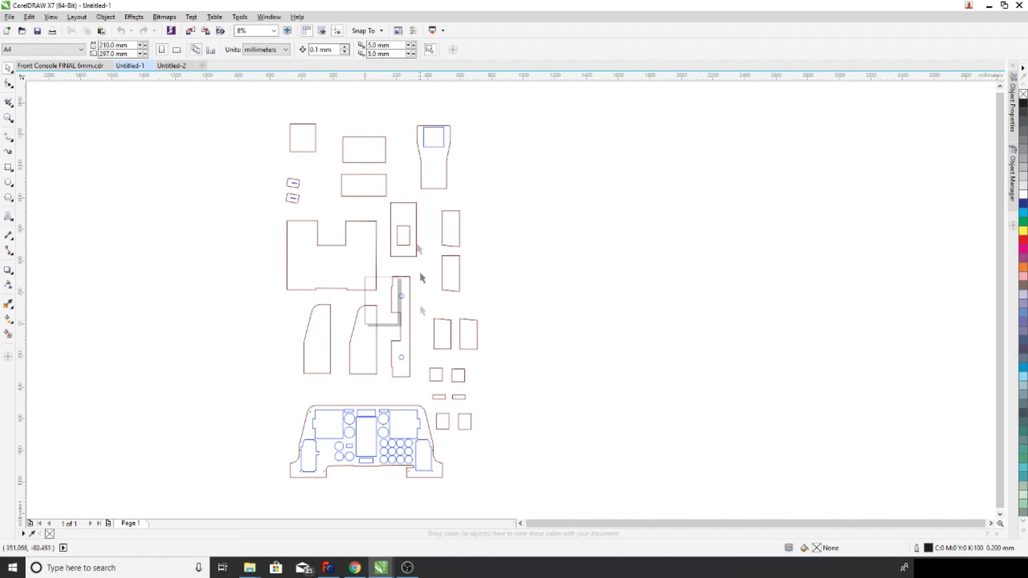
- Select the lower of the two wide rectangular plates in Untitled-1 and inspect its outline up close
left_click(365, 183)
scroll(349, 167, "up", 3)
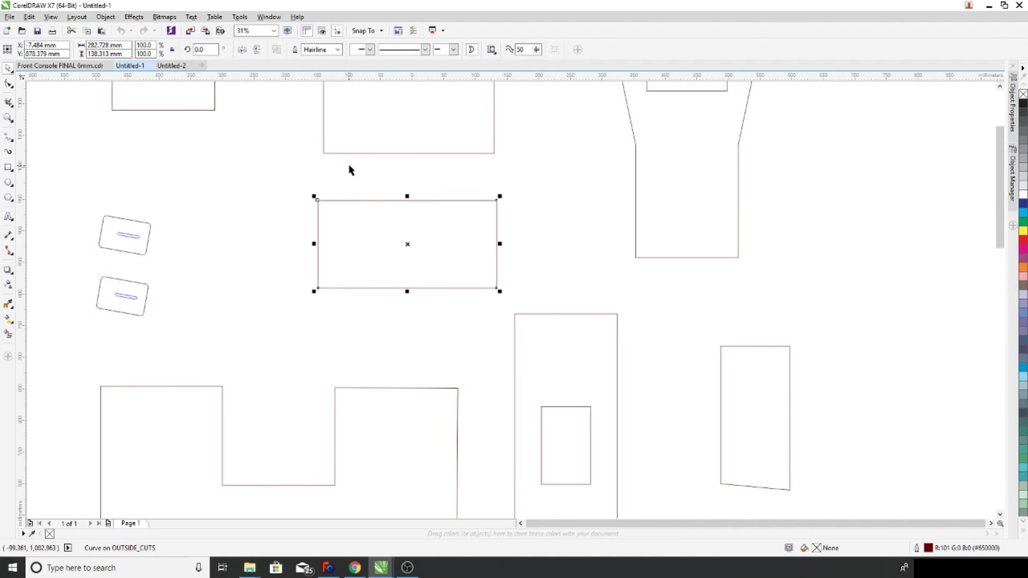
left_click(418, 233)
left_click(417, 230)
scroll(232, 235, "down", 2)
scroll(232, 235, "up", 2)
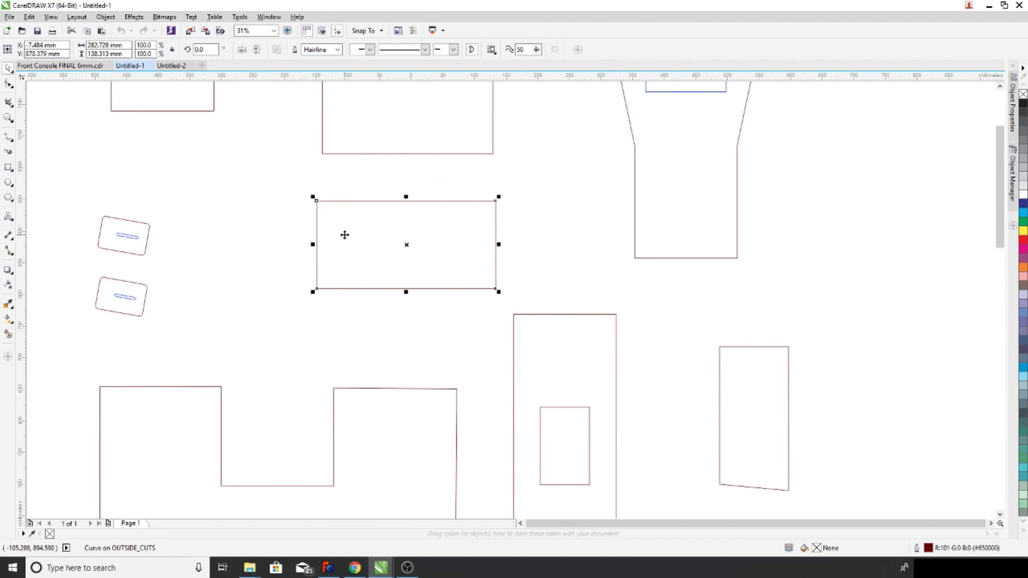
scroll(305, 448, "down", 2)
scroll(294, 447, "down", 2)
scroll(259, 463, "up", 2)
left_click(160, 310)
- Frame the main instrument panel with a selection marquee, and check one of its small round gauge cutouts
left_click_drag(148, 325, 499, 501)
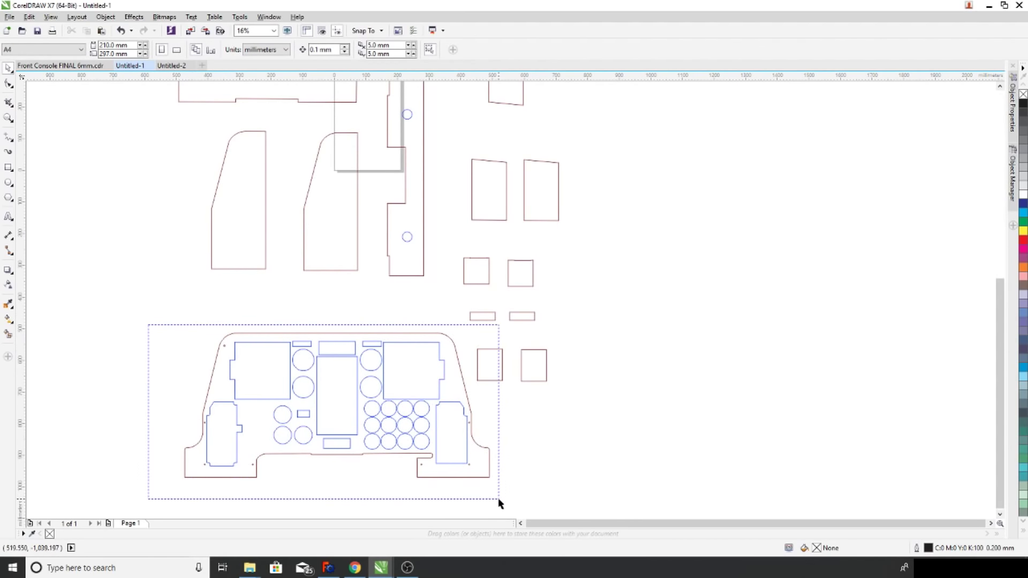
left_click_drag(498, 501, 492, 498)
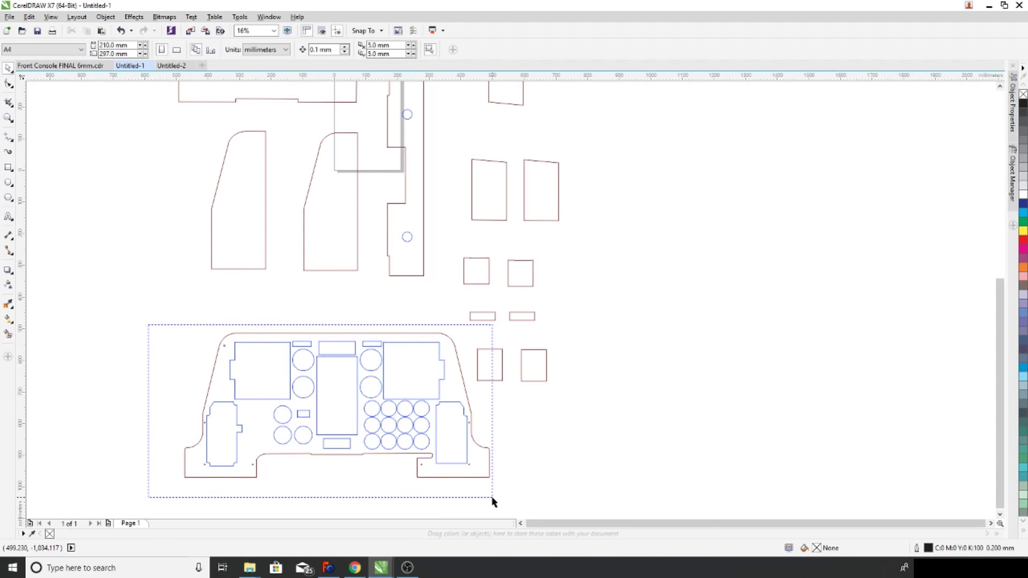
left_click_drag(492, 498, 492, 498)
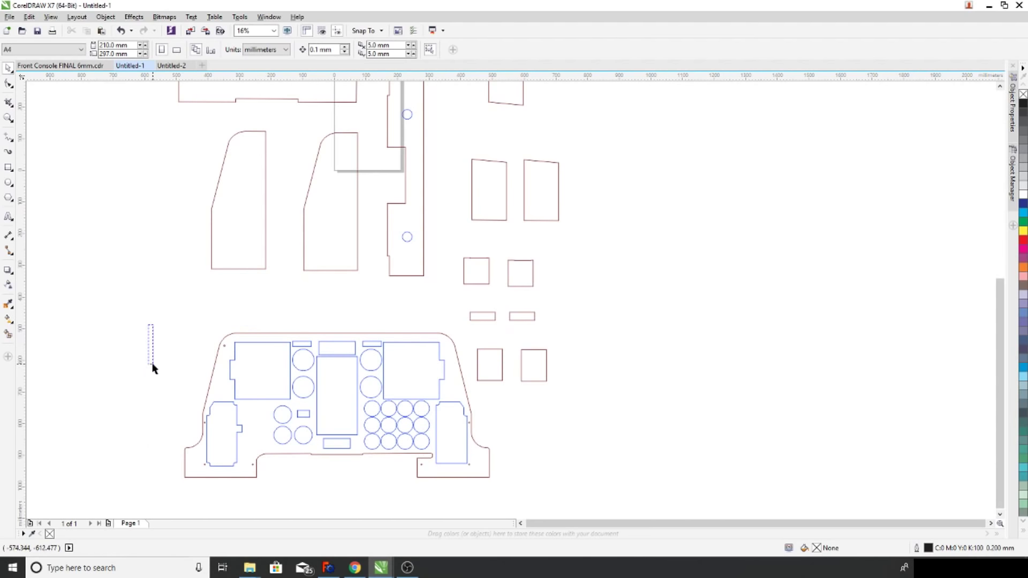
left_click(378, 435)
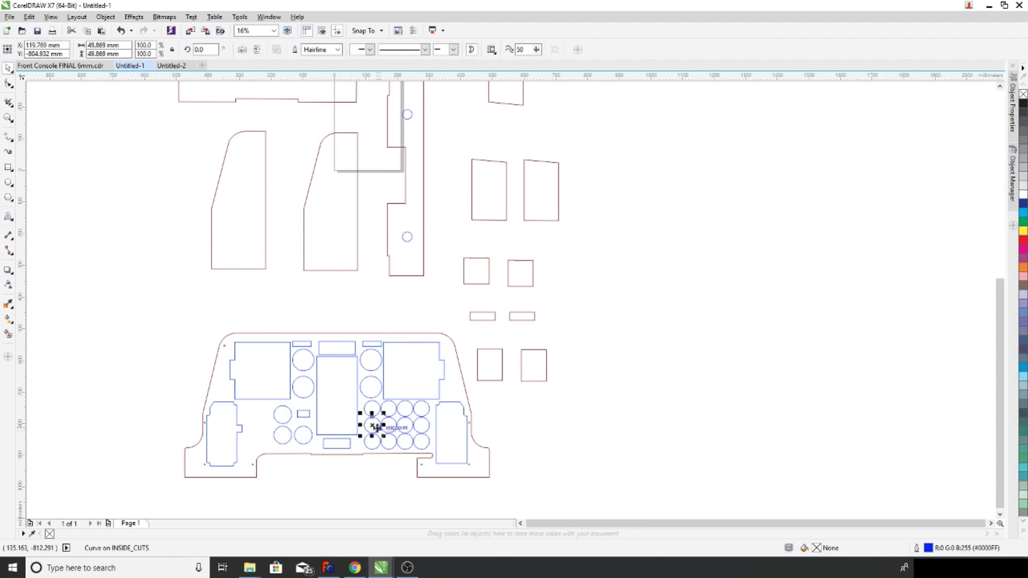
left_click(504, 454)
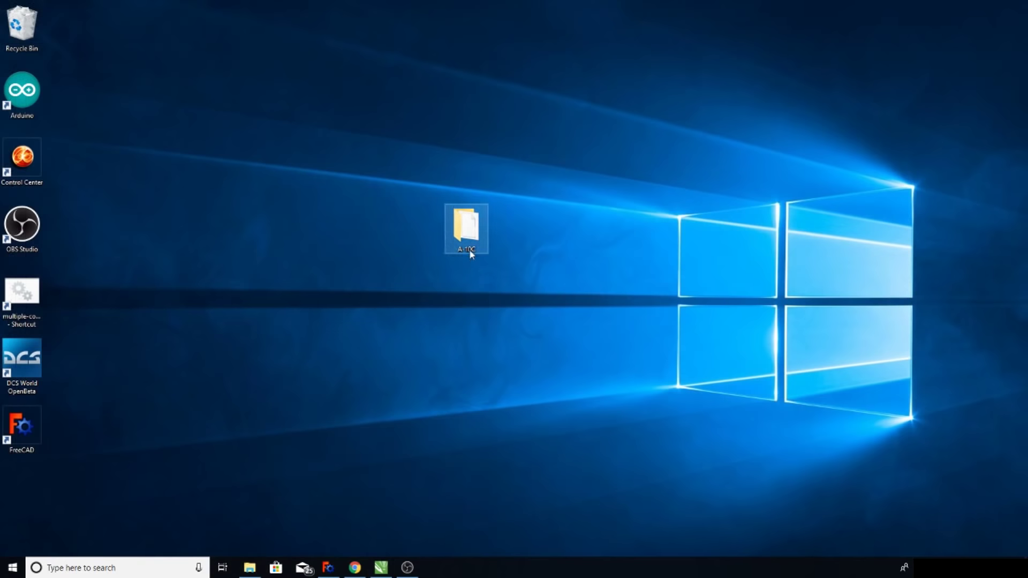
- From the A-10C Seat folder, import the 4x8 .47 Aces II DXF into CorelDRAW
double_click(469, 247)
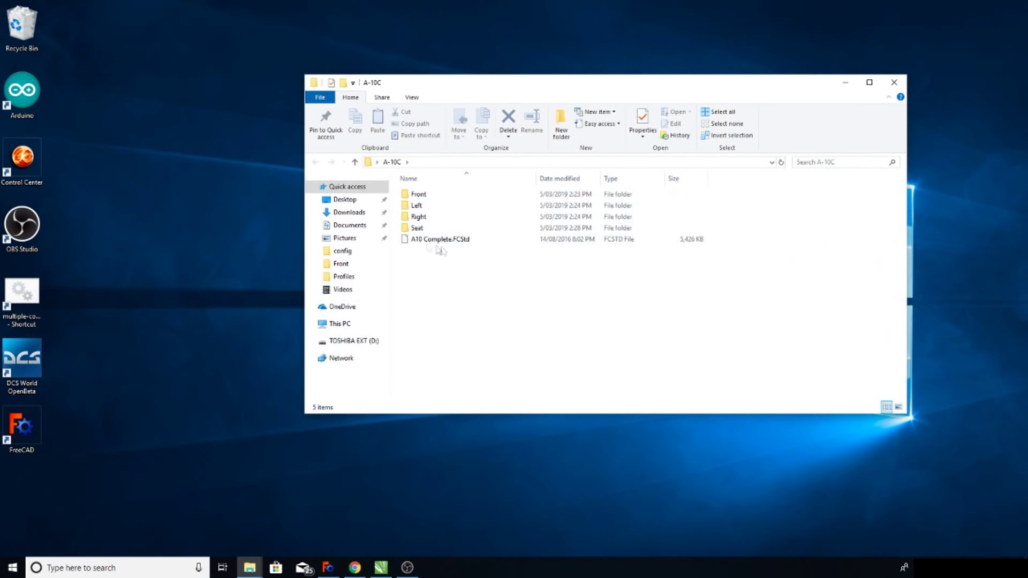
double_click(417, 228)
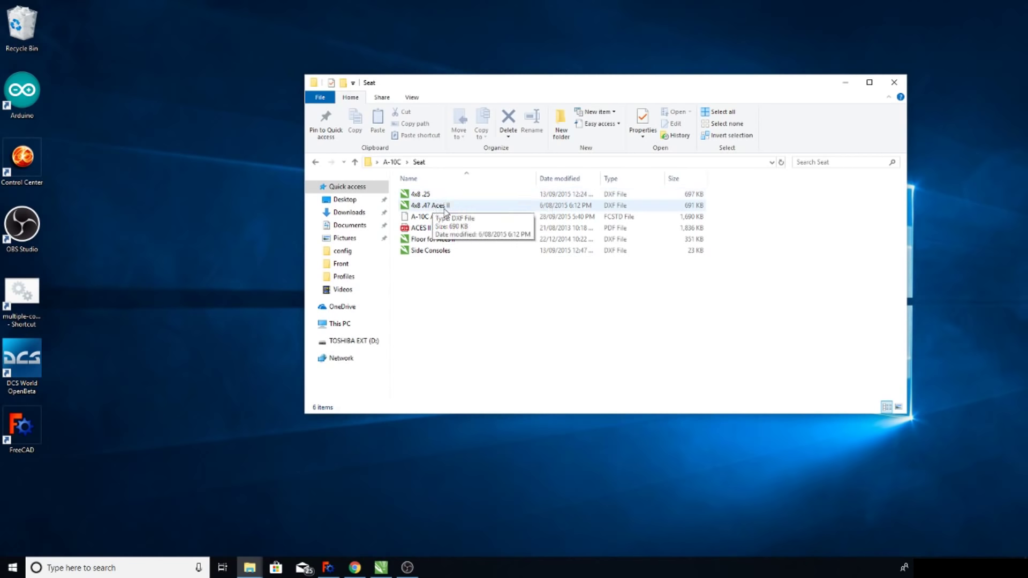
double_click(443, 207)
left_click(482, 367)
- Examine the Aces II seat parts layout and the note explaining the blue and red line colors
scroll(483, 368, "down", 5)
scroll(471, 412, "up", 2)
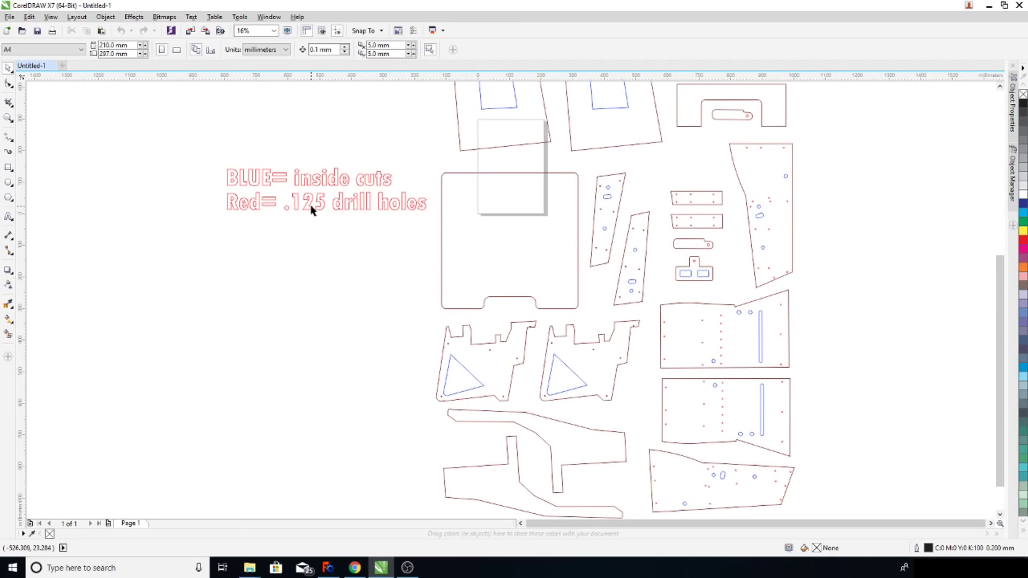
scroll(696, 328, "down", 1)
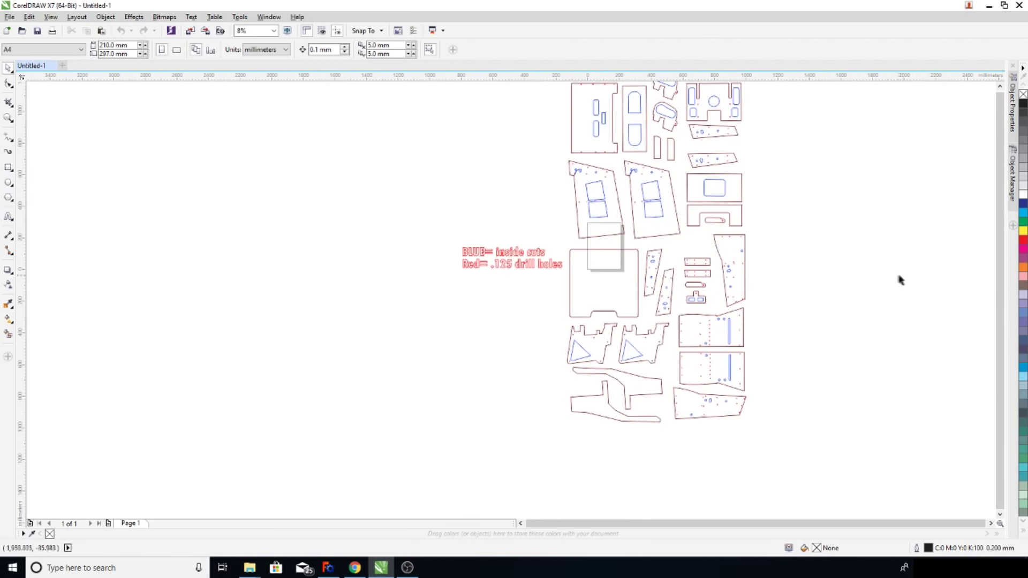
- From the A-10C Seat folder, import the 4x8 .25 DXF into CorelDRAW as a new drawing
scroll(895, 281, "right", 2)
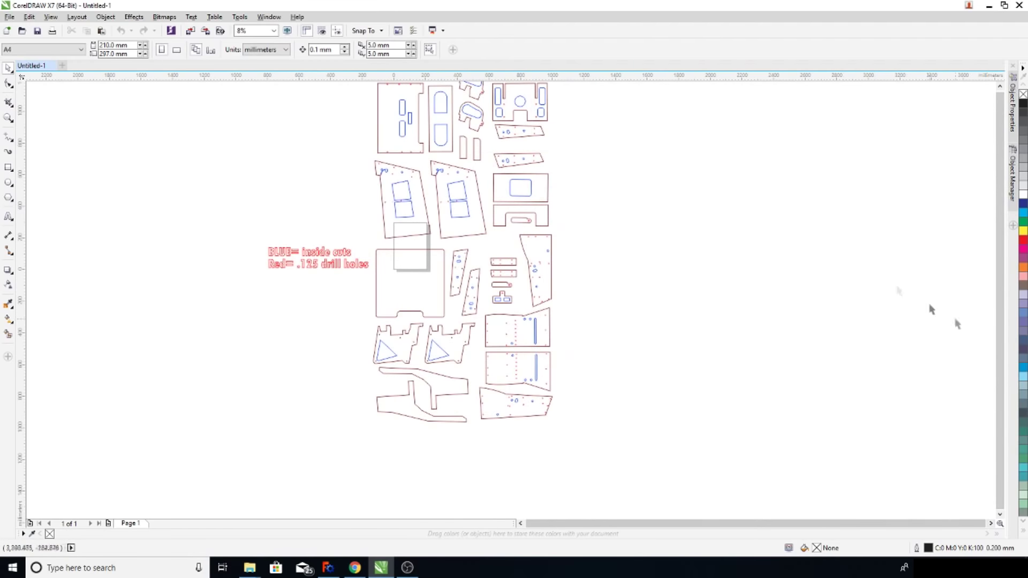
scroll(698, 339, "up", 1)
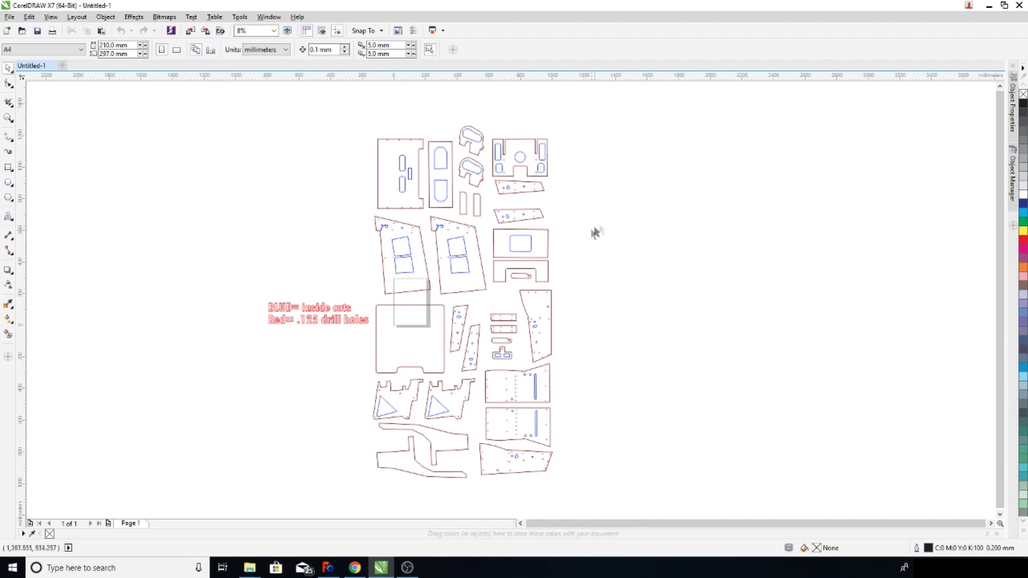
left_click(989, 6)
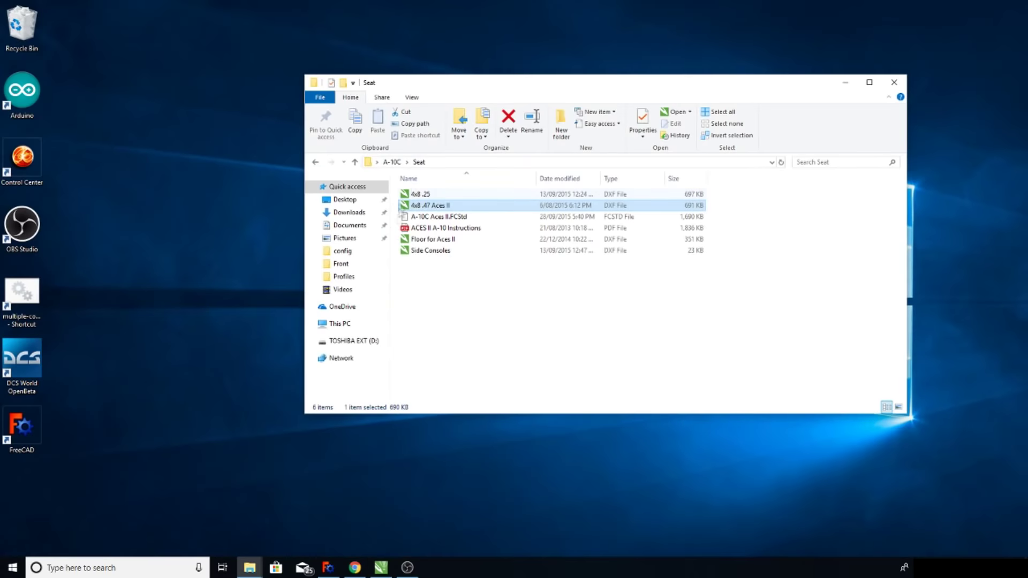
double_click(427, 196)
left_click(479, 368)
- Compare the seat parts layout in Untitled-2 with the Aces II layout in Untitled-1
scroll(478, 372, "down", 6)
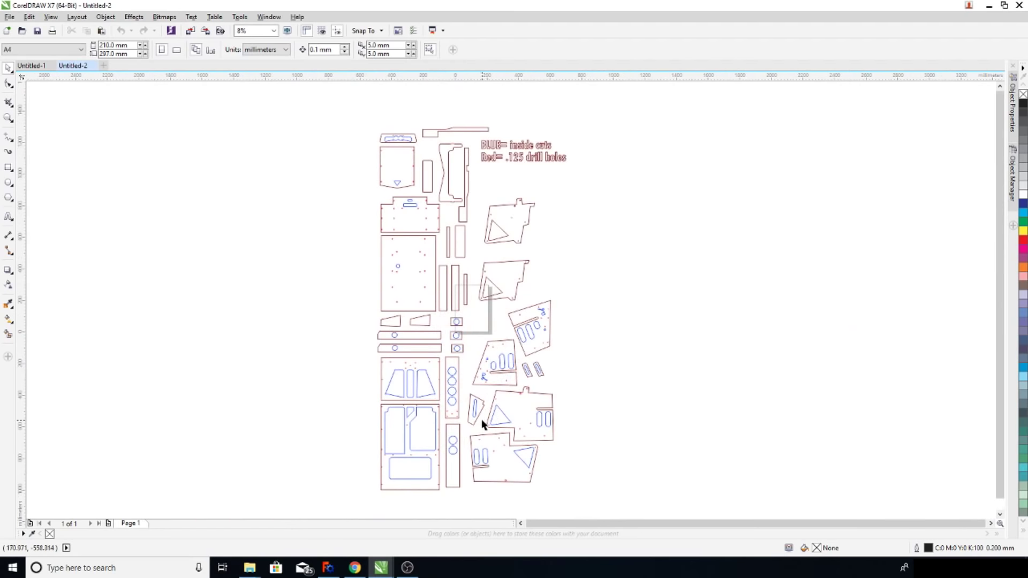
left_click(31, 66)
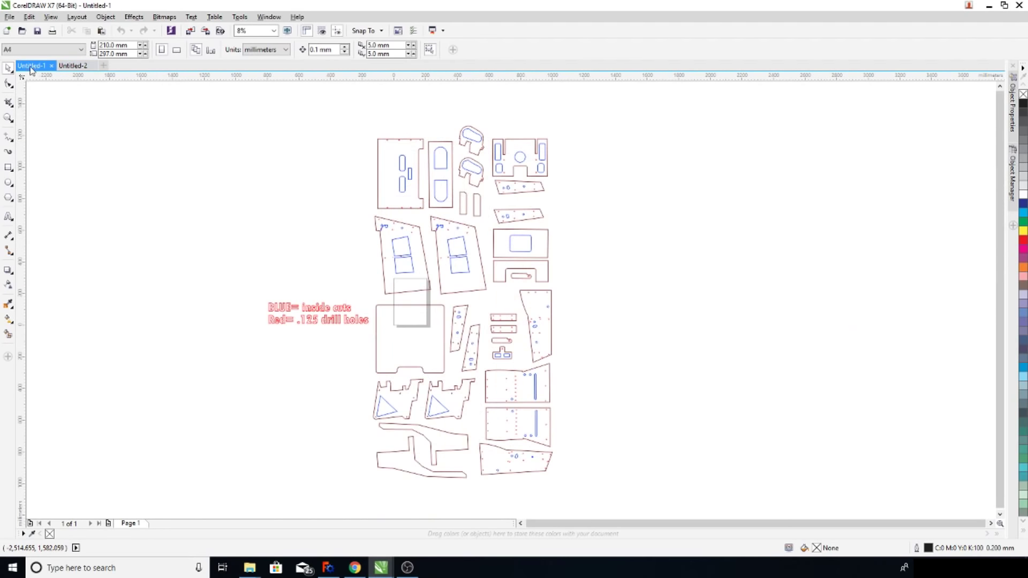
left_click(78, 67)
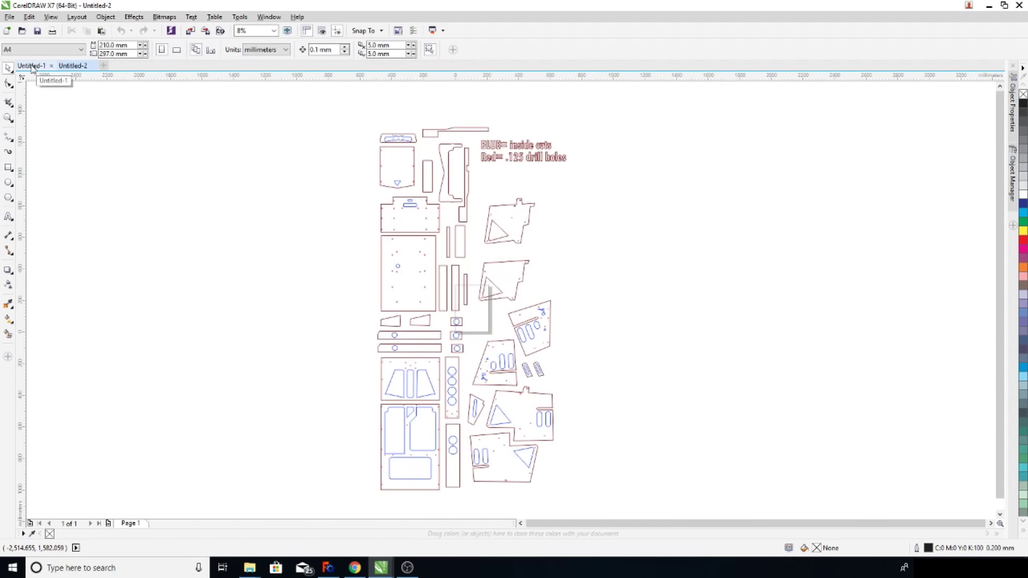
left_click(33, 66)
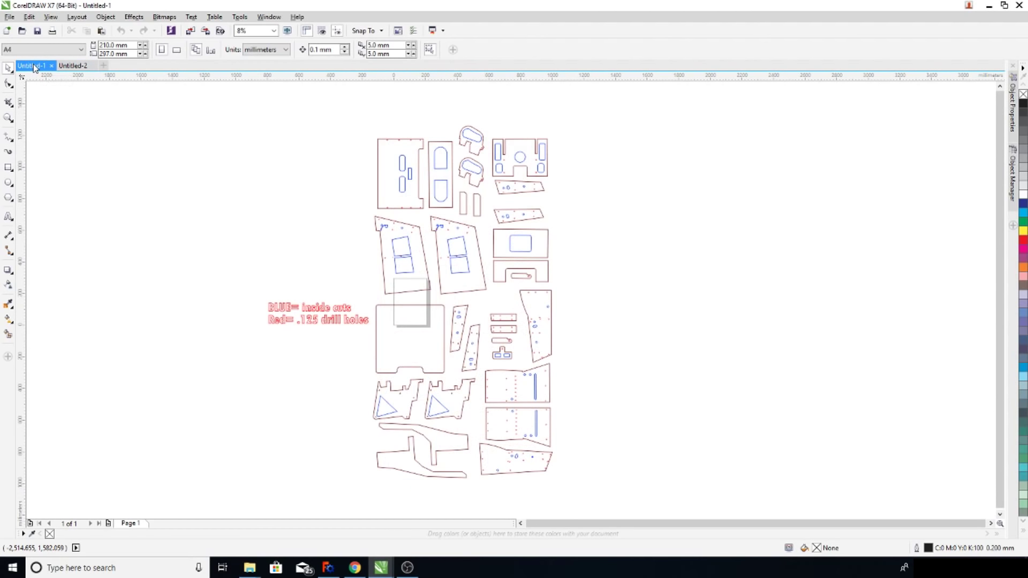
- Switch to FreeCAD and inspect the A-10C Aces II seat model and the A10 Complete cockpit assembly from different angles
left_click(328, 568)
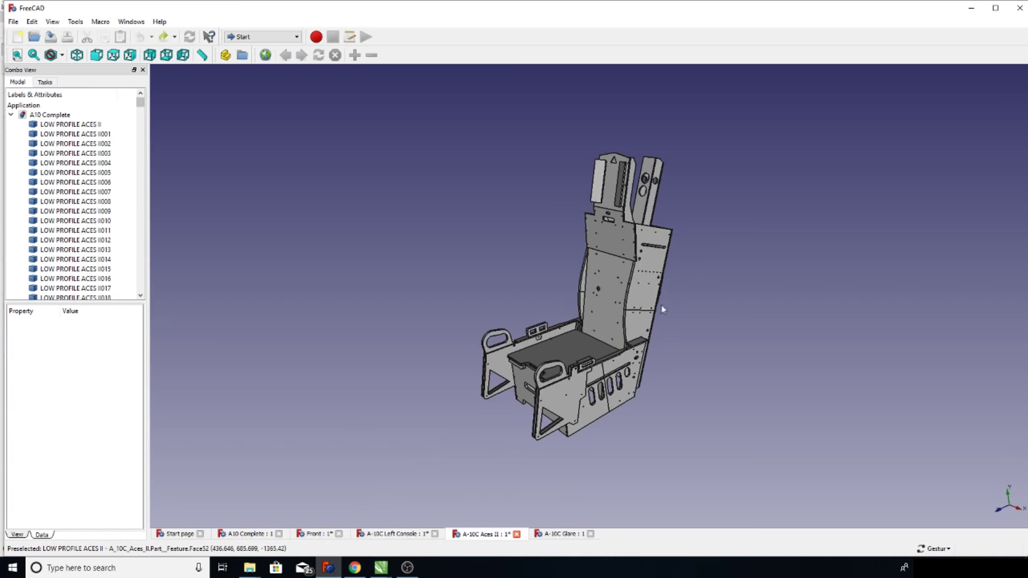
left_click_drag(667, 297, 561, 338)
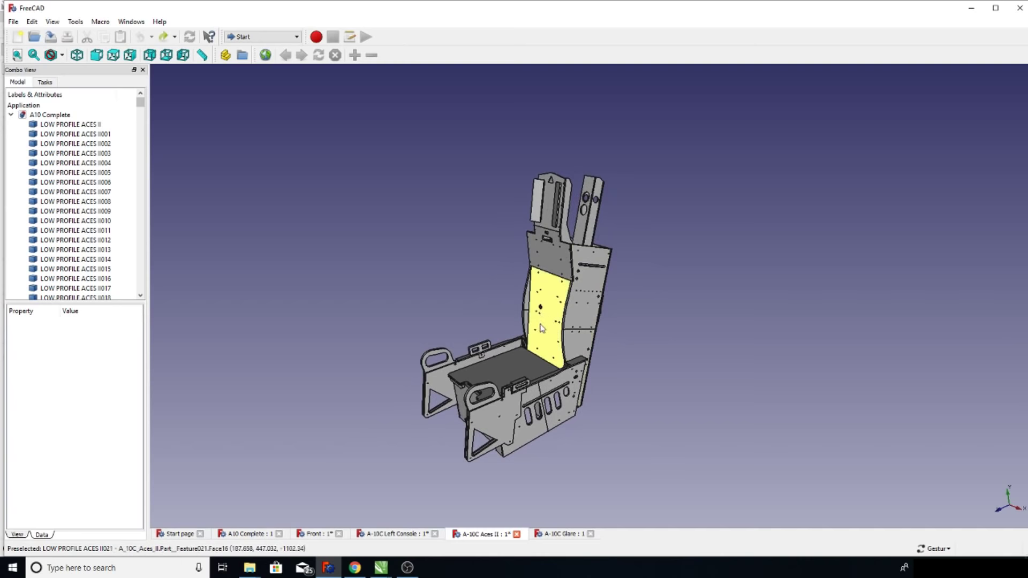
scroll(544, 327, "up", 2)
left_click_drag(543, 328, 356, 475)
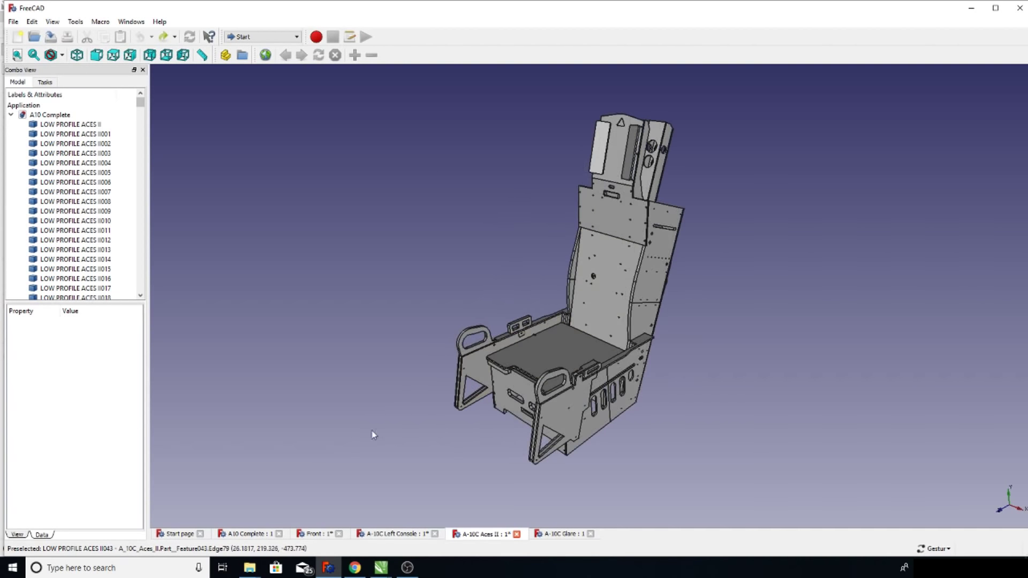
left_click(247, 533)
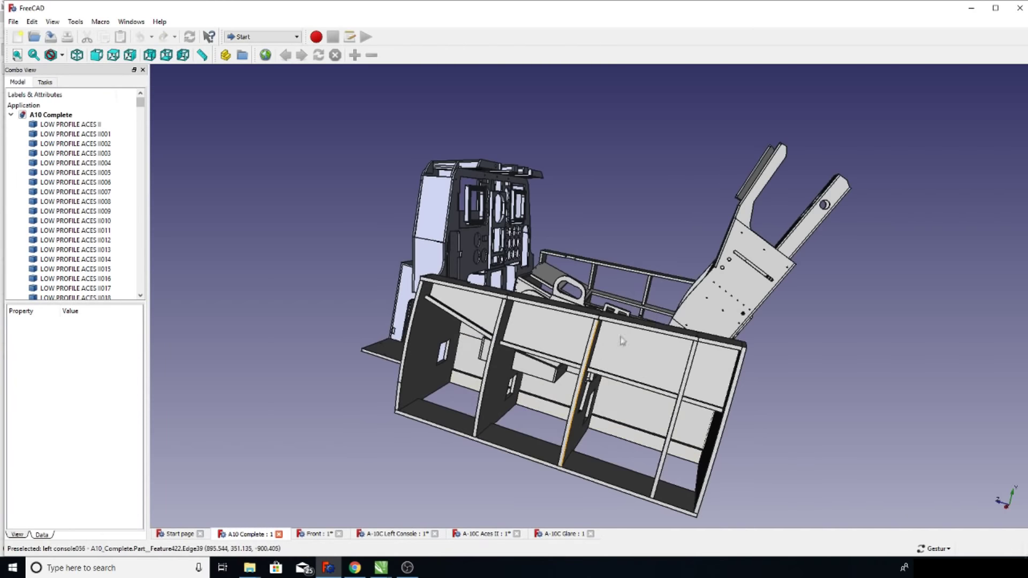
left_click_drag(582, 356, 309, 319)
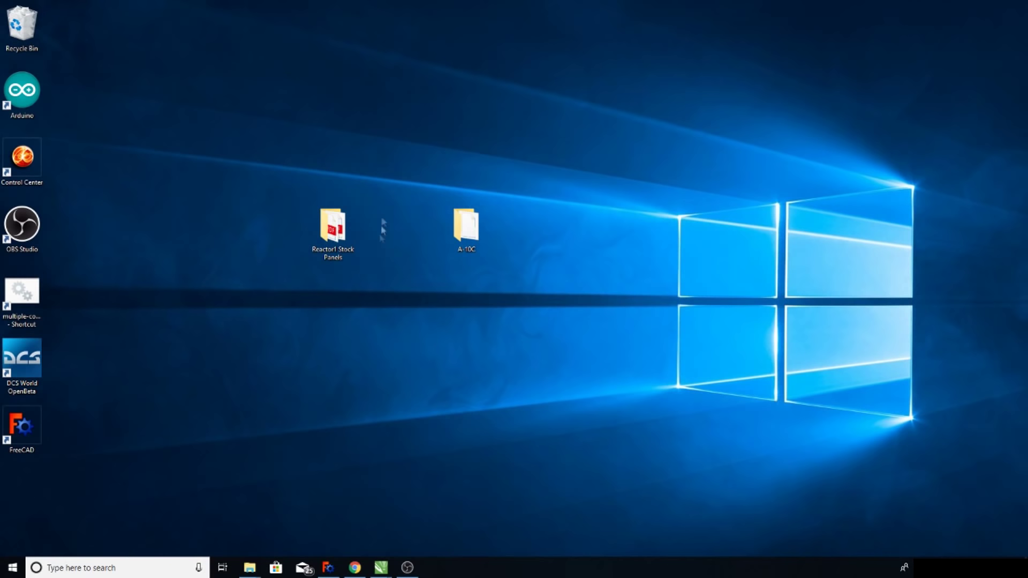
- Browse the PDF files in the Reactor1 Stock Panels desktop folder and open Armament HUD Control Panel
double_click(334, 230)
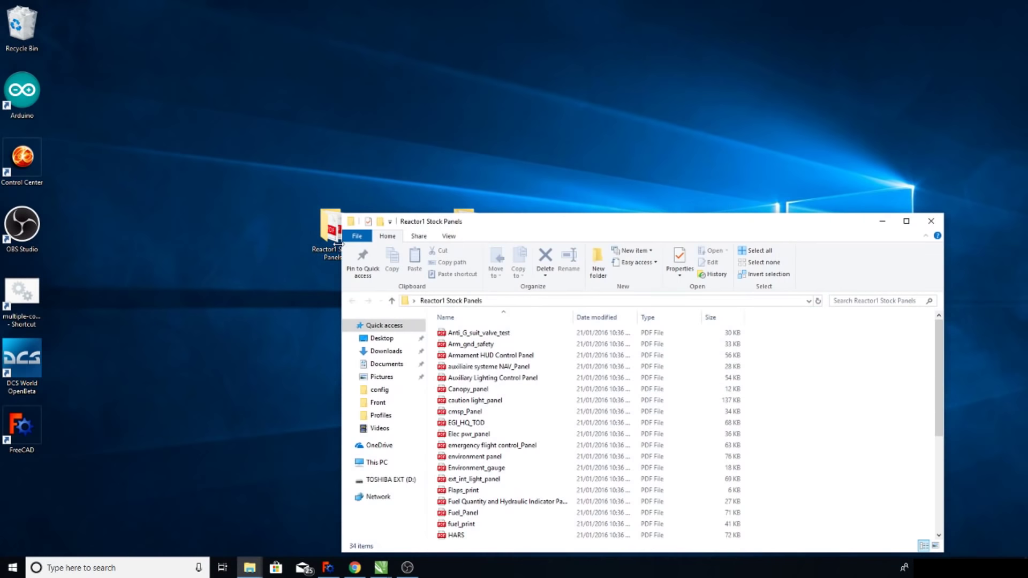
scroll(490, 416, "down", 3)
scroll(492, 416, "up", 3)
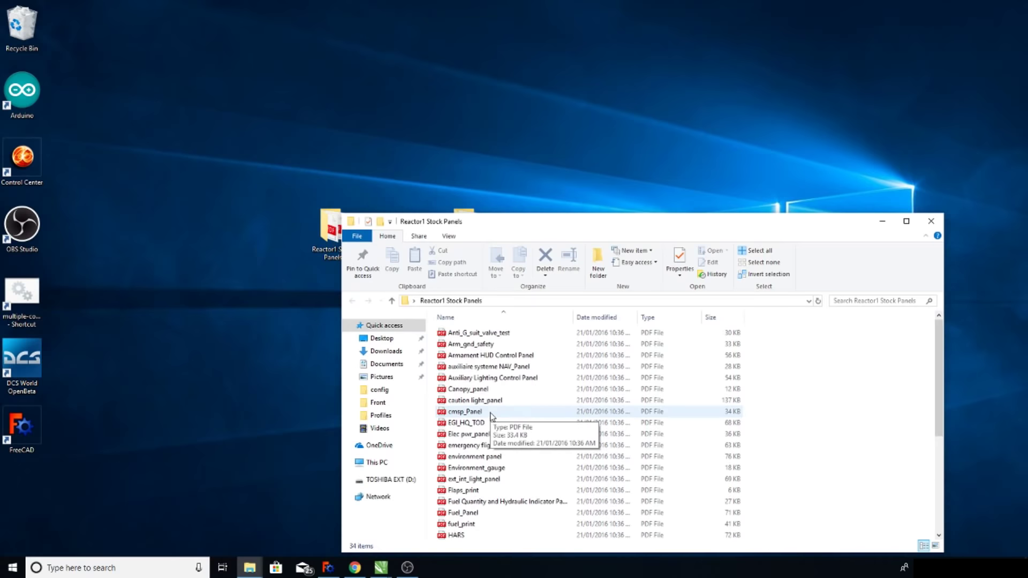
double_click(477, 358)
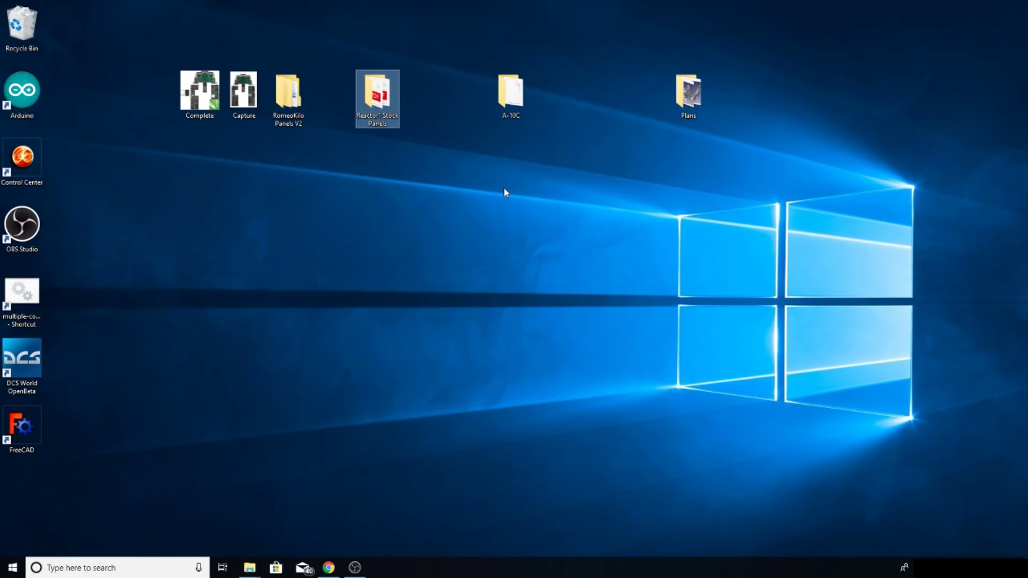
- Open the Emergency PDF from the Left Console folder of RomeoKilo Panels V2
double_click(295, 109)
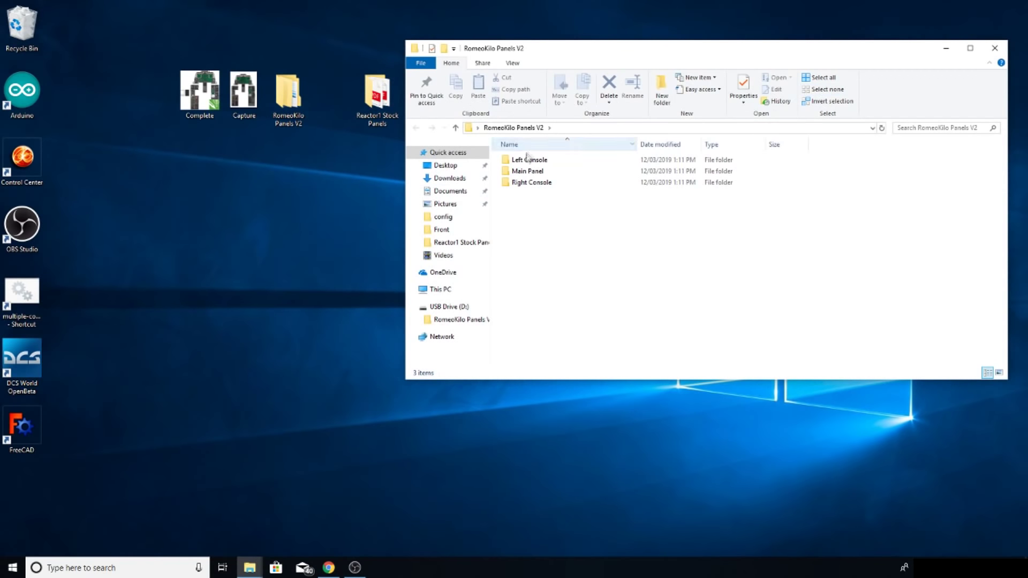
double_click(529, 160)
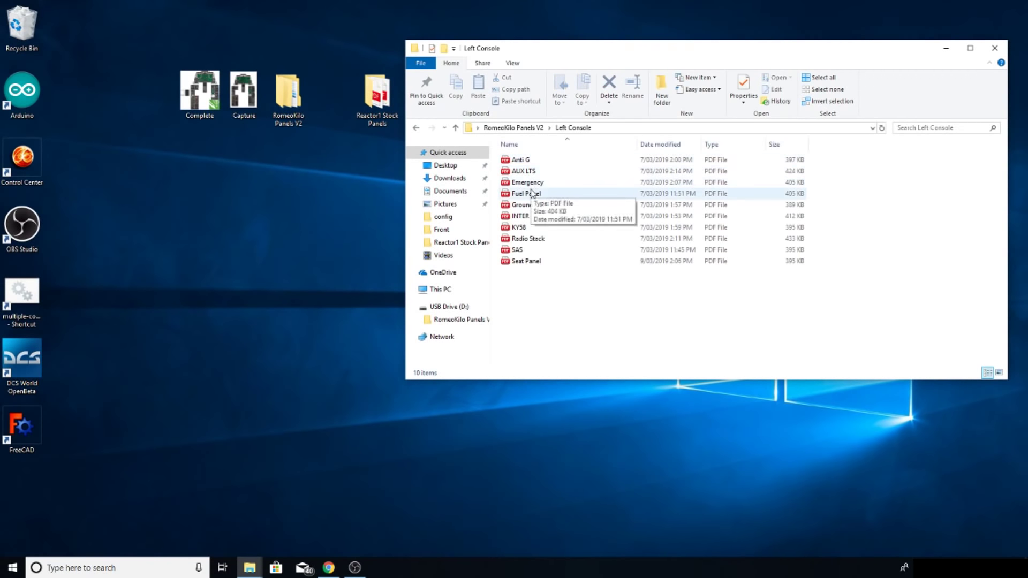
double_click(527, 182)
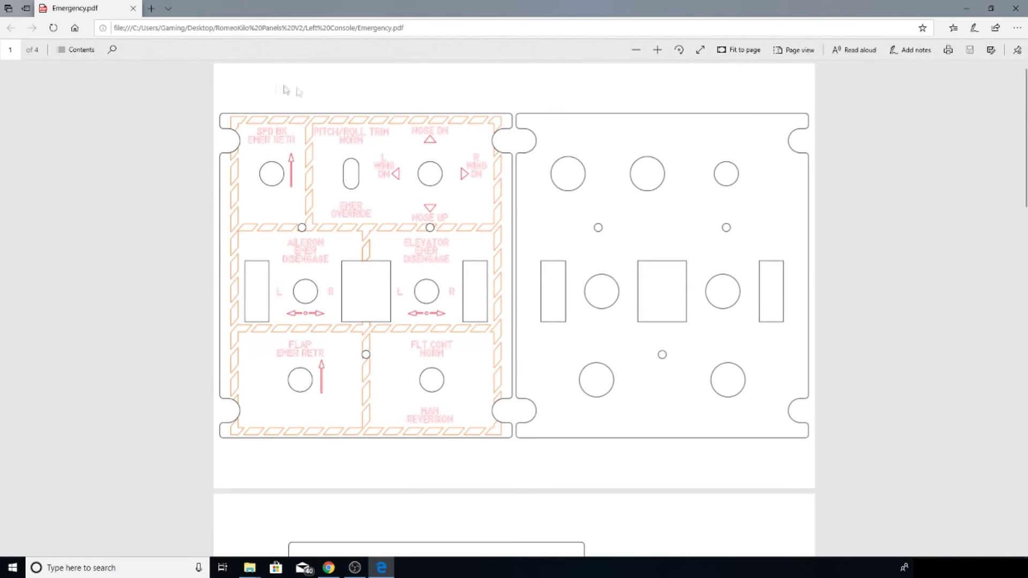
- Examine the Emergency panel's engraving faceplate, backing plates and small L/R AIL and ELEV label pieces
scroll(633, 493, "down", 1)
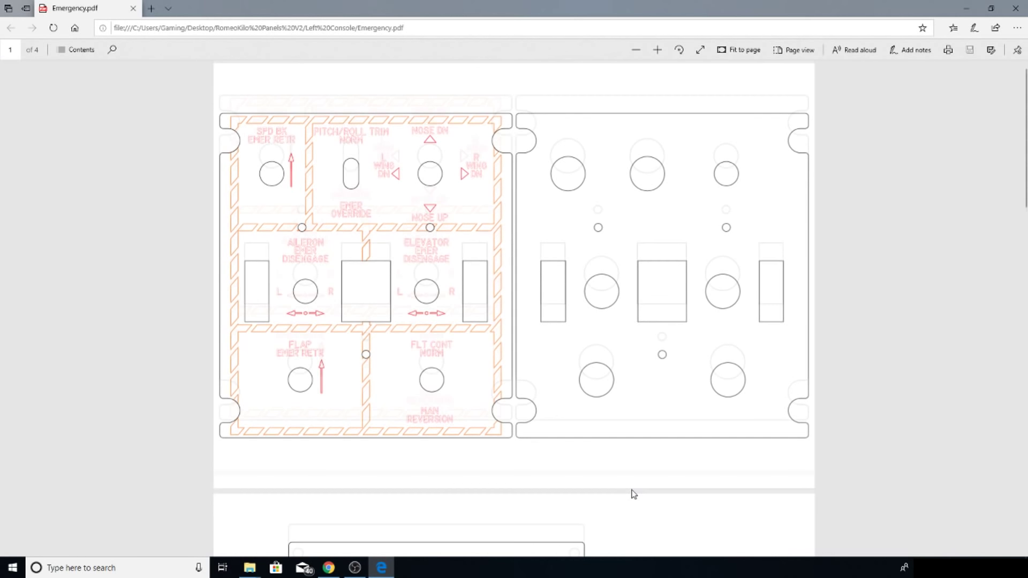
scroll(633, 494, "down", 5)
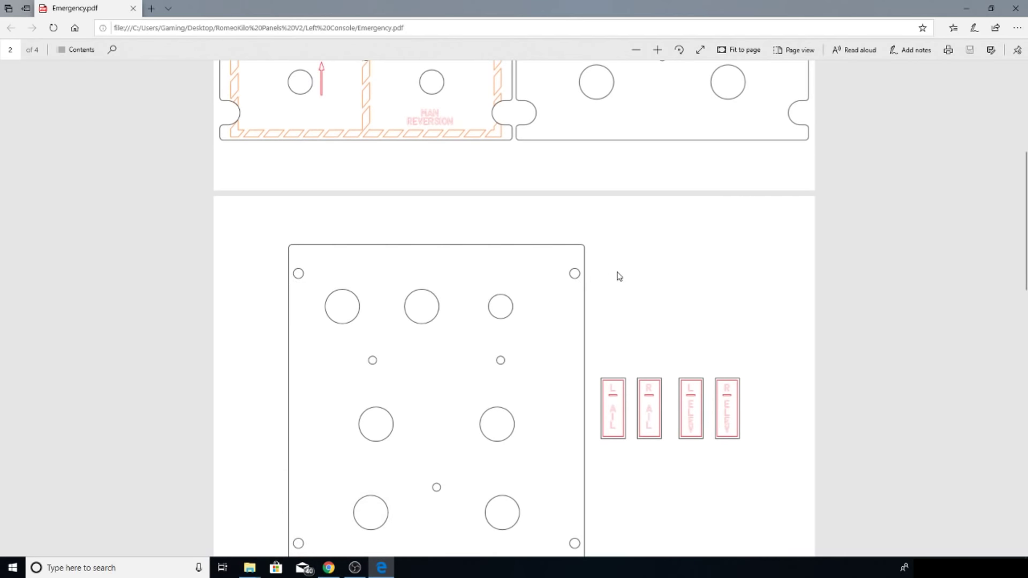
scroll(619, 276, "down", 10)
scroll(620, 276, "up", 9)
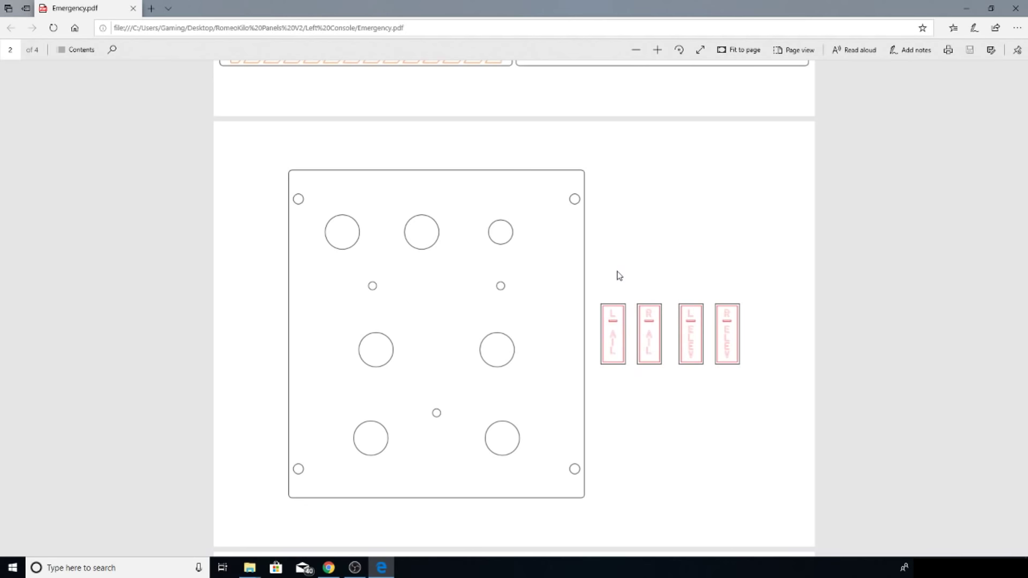
scroll(619, 275, "up", 5)
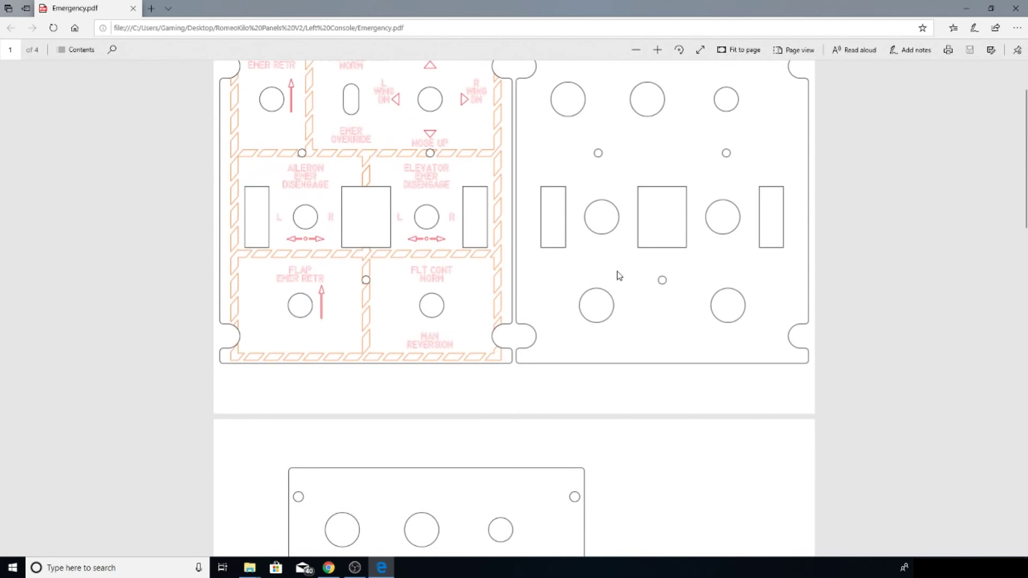
scroll(619, 276, "up", 1)
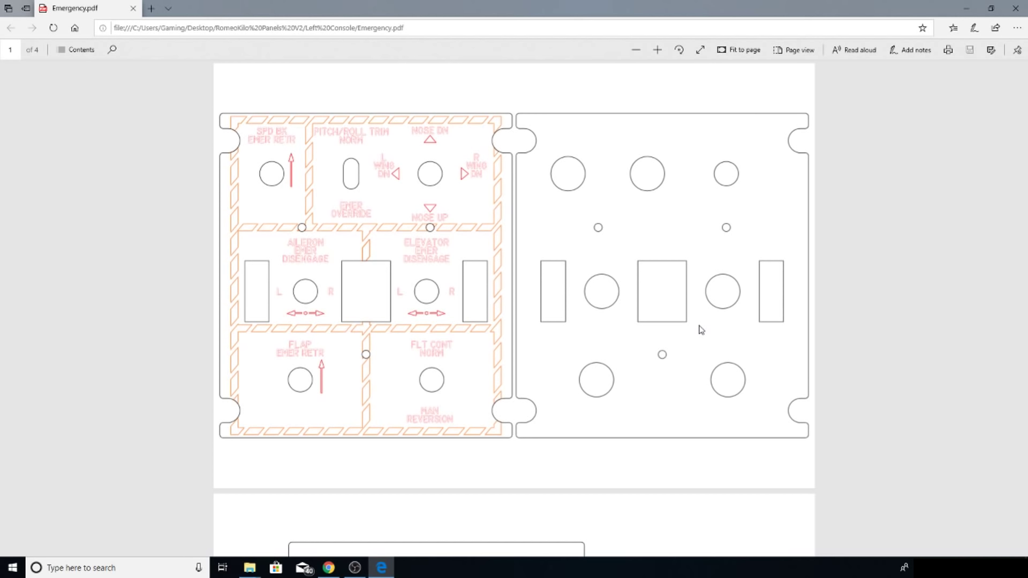
- Minimize the Emergency PDF, view the full cockpit panel layout in the Capture image, and close the image
left_click(966, 8)
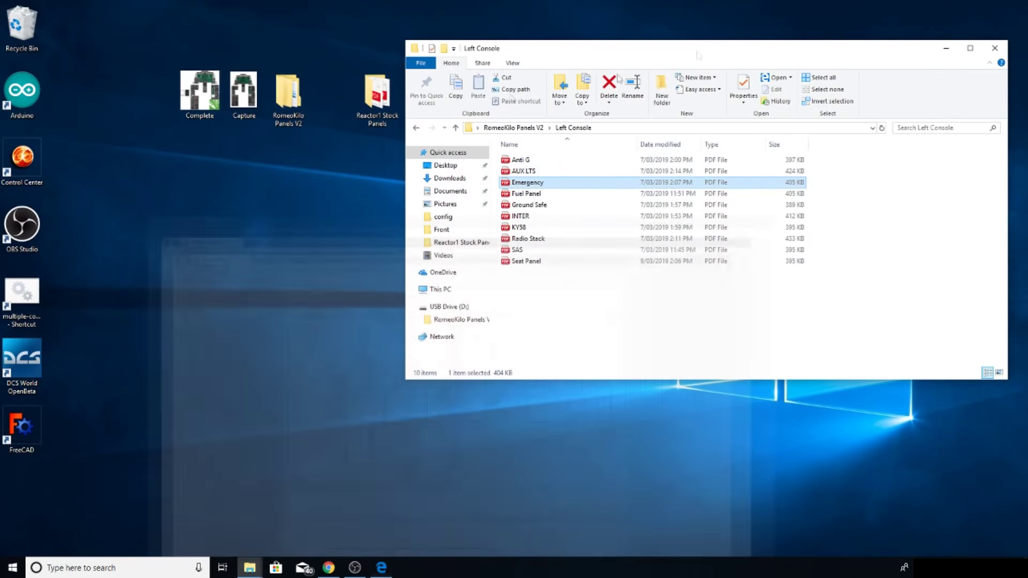
double_click(244, 95)
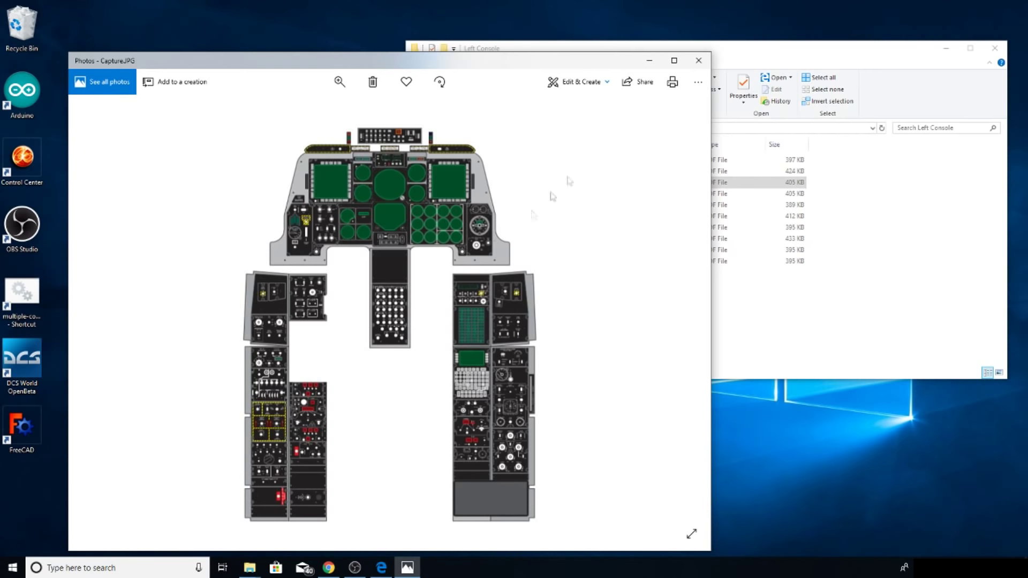
left_click(699, 60)
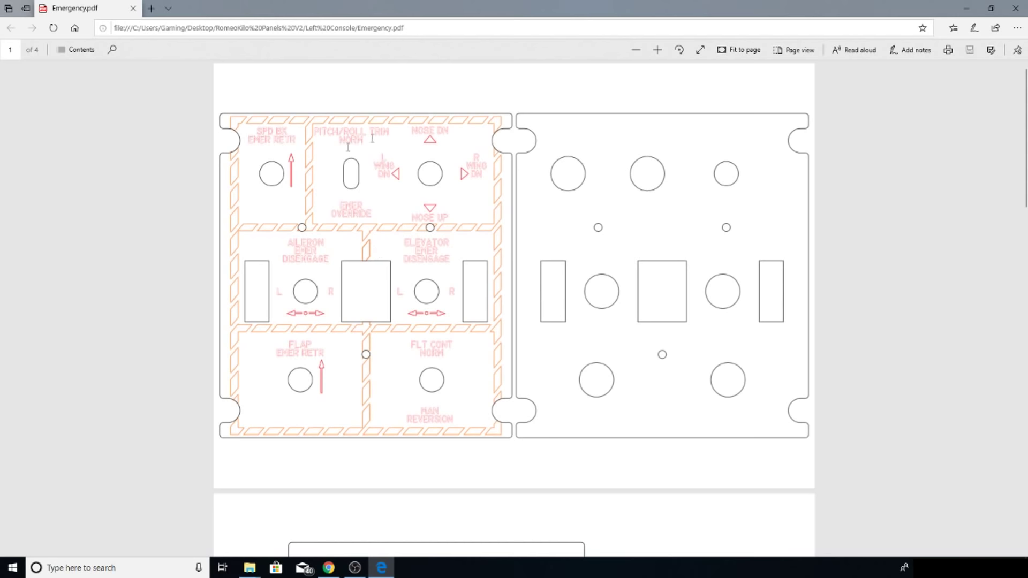
- Go through all four pages of the Emergency PDF, comparing the cutting layers and yellow stripe overlay with the full-color finished panel
scroll(576, 220, "down", 5)
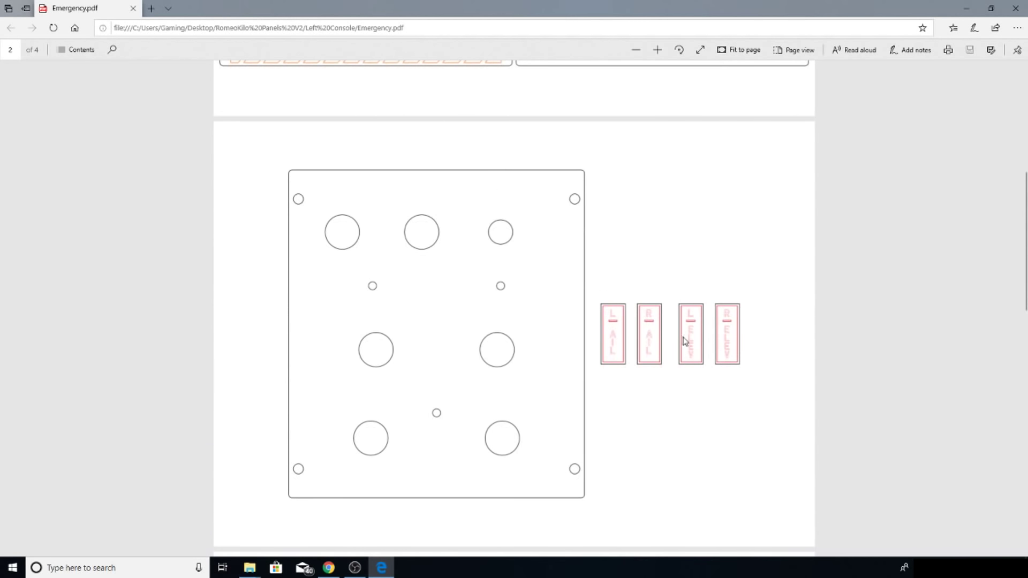
scroll(684, 339, "down", 3)
scroll(685, 344, "down", 3)
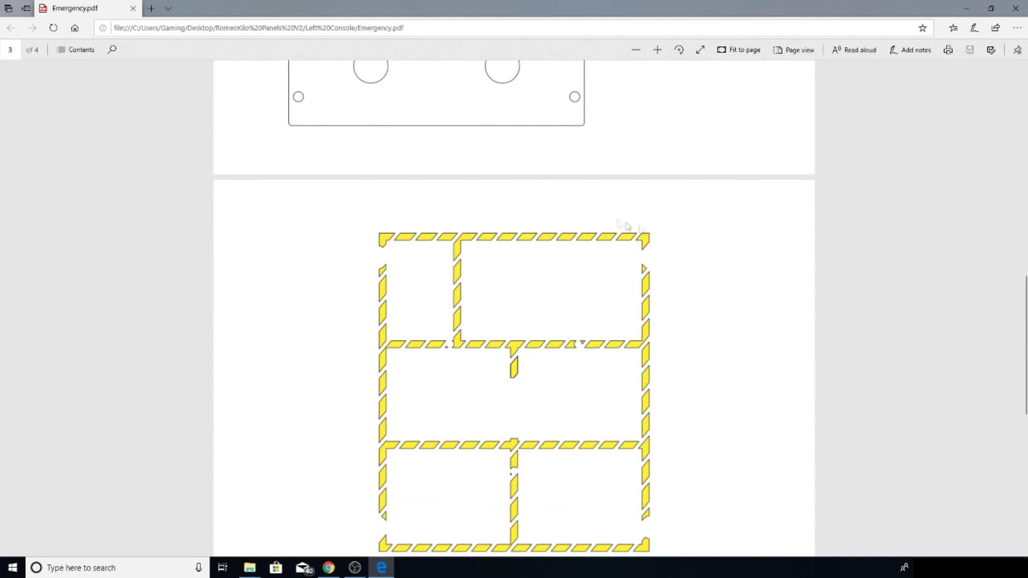
scroll(588, 239, "down", 1)
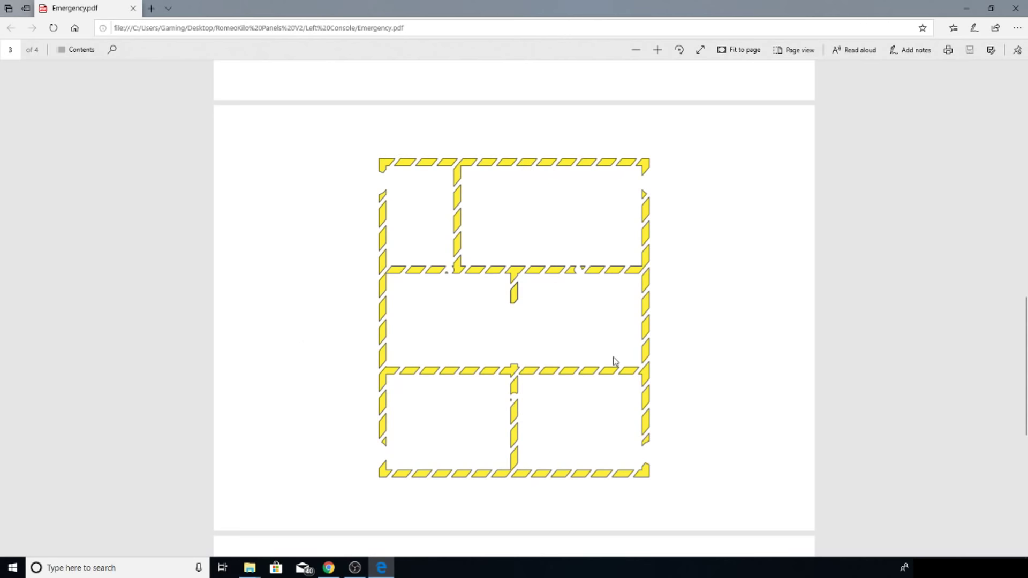
scroll(612, 357, "up", 5)
scroll(612, 357, "up", 3)
scroll(444, 394, "down", 10)
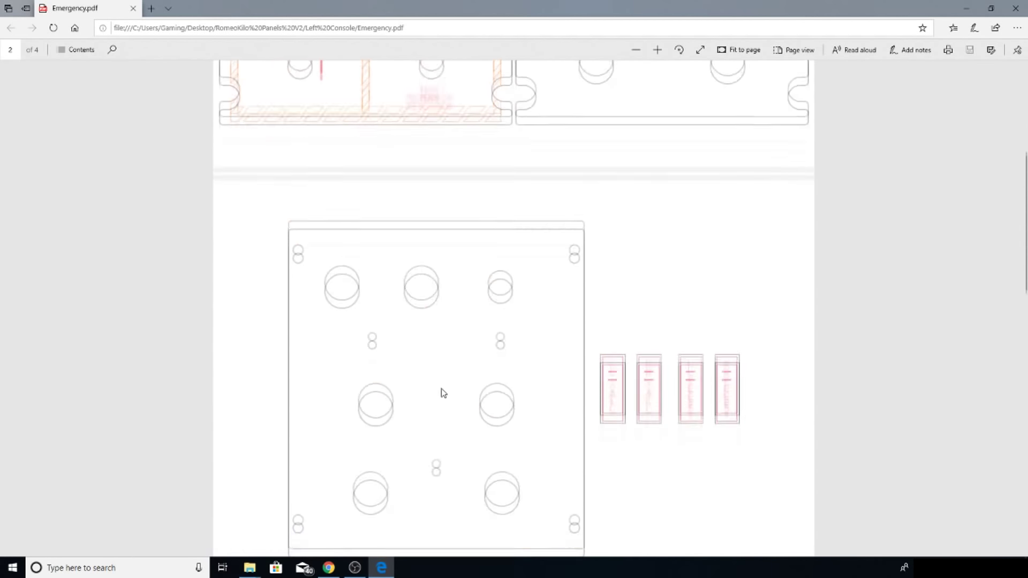
scroll(444, 393, "down", 1)
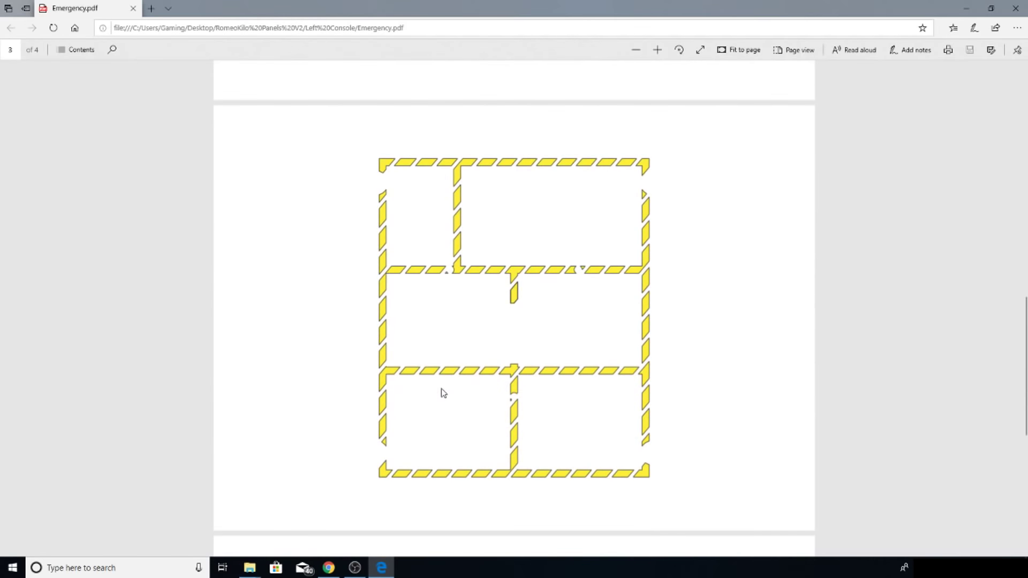
scroll(444, 394, "down", 10)
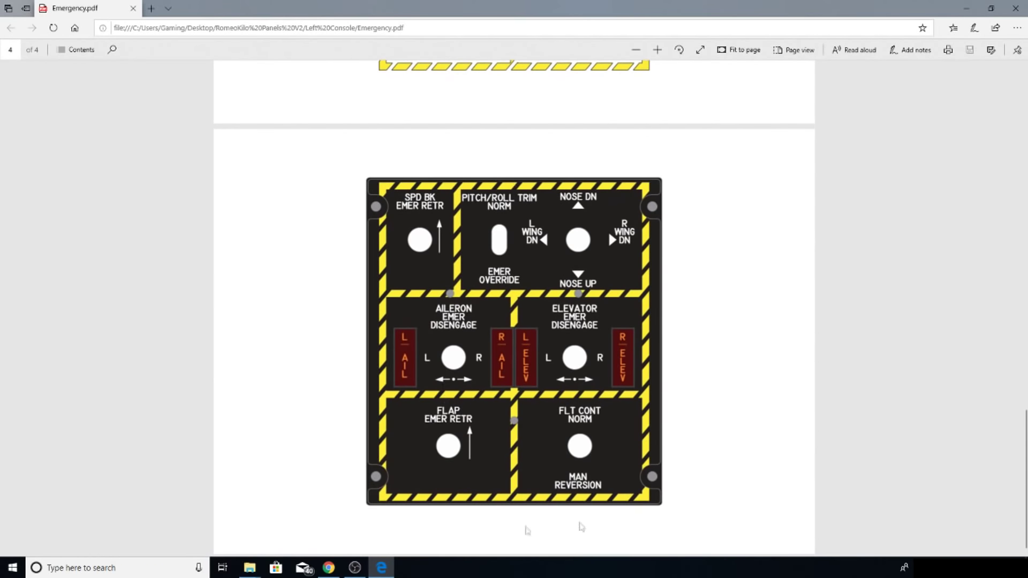
scroll(709, 363, "up", 15)
scroll(710, 363, "up", 10)
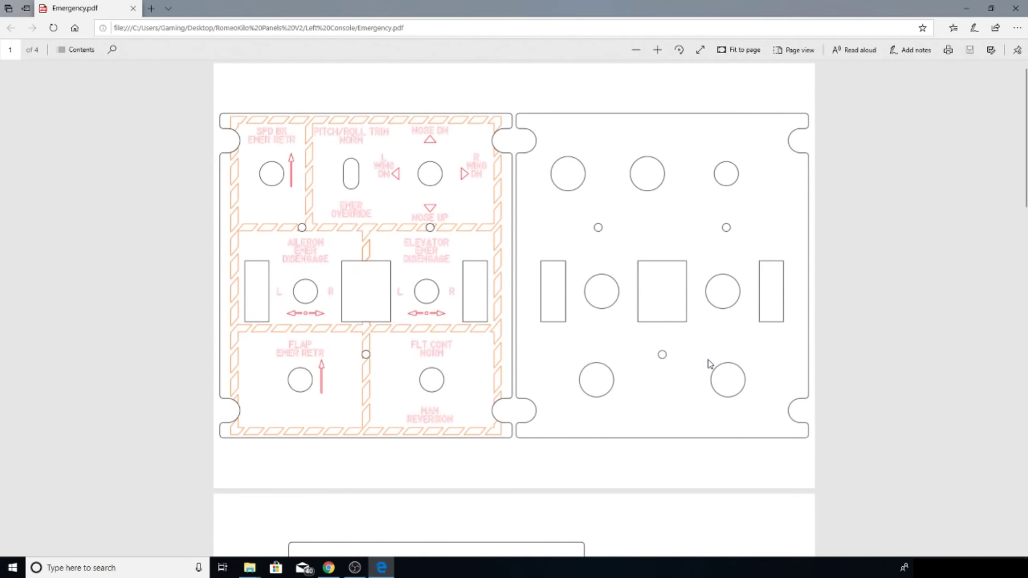
scroll(709, 363, "down", 15)
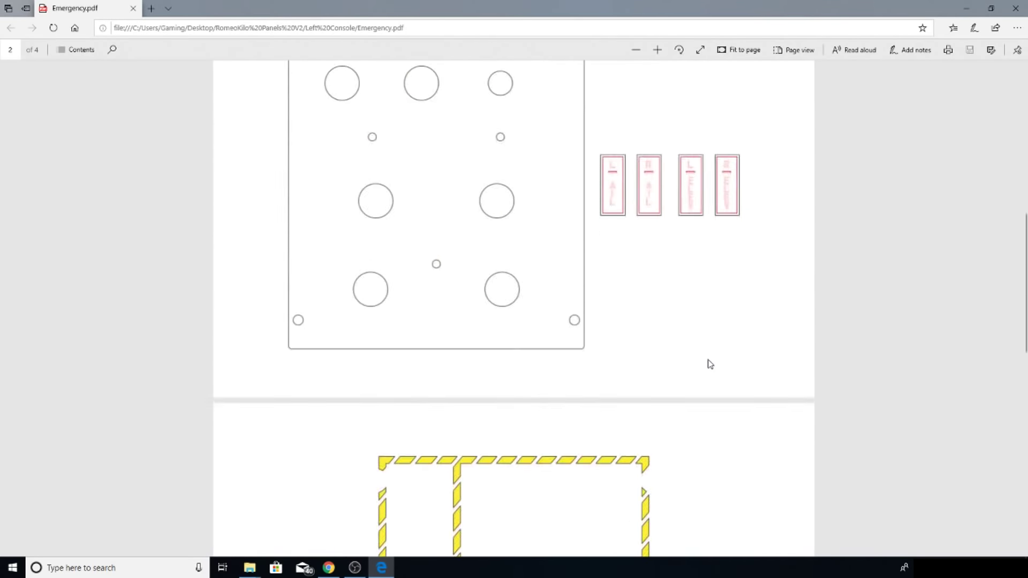
scroll(710, 364, "down", 5)
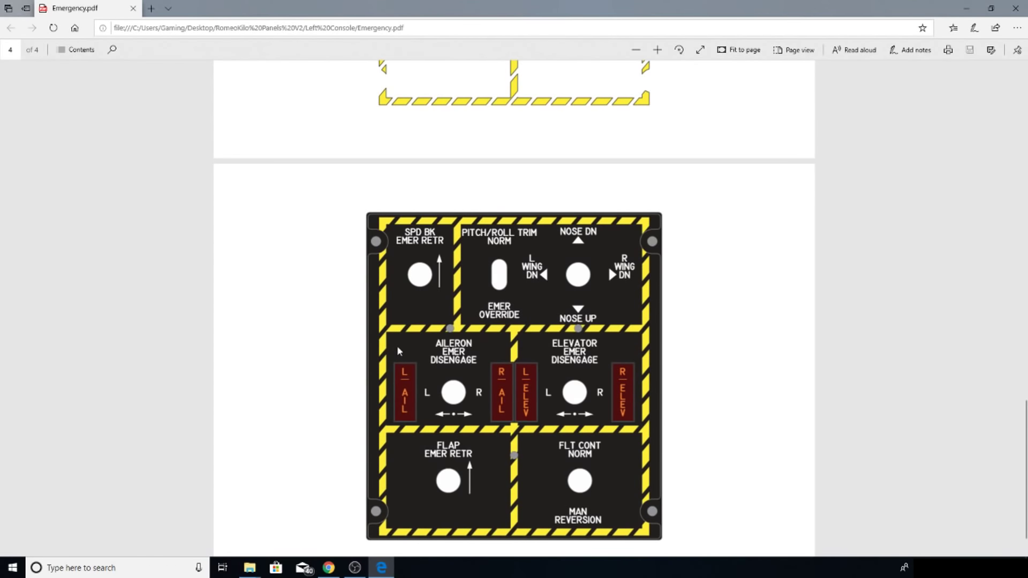
- Review the full-color Emergency panel and the cutting layers on the first page, and close the PDF
scroll(398, 351, "down", 1)
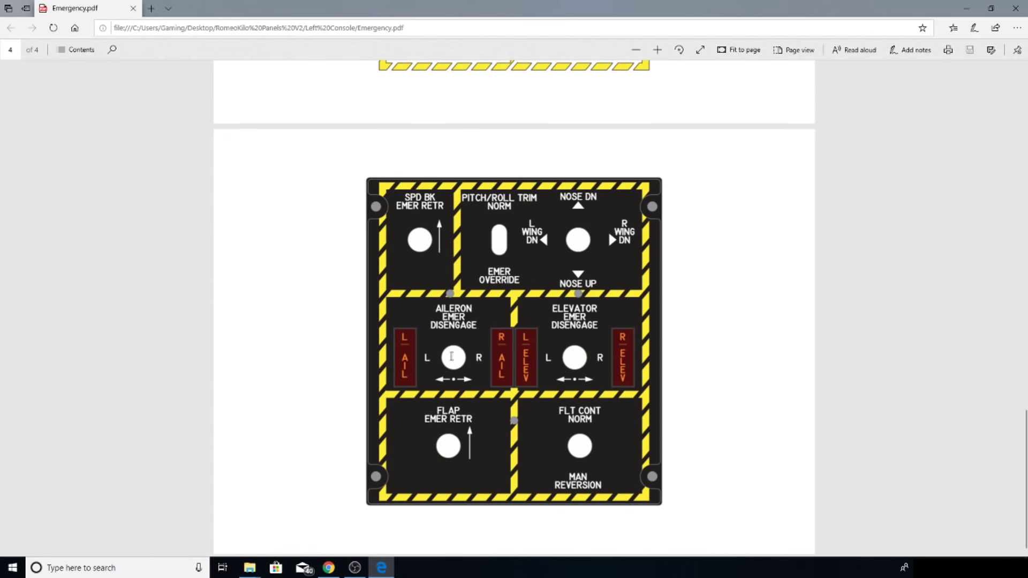
scroll(605, 452, "up", 20)
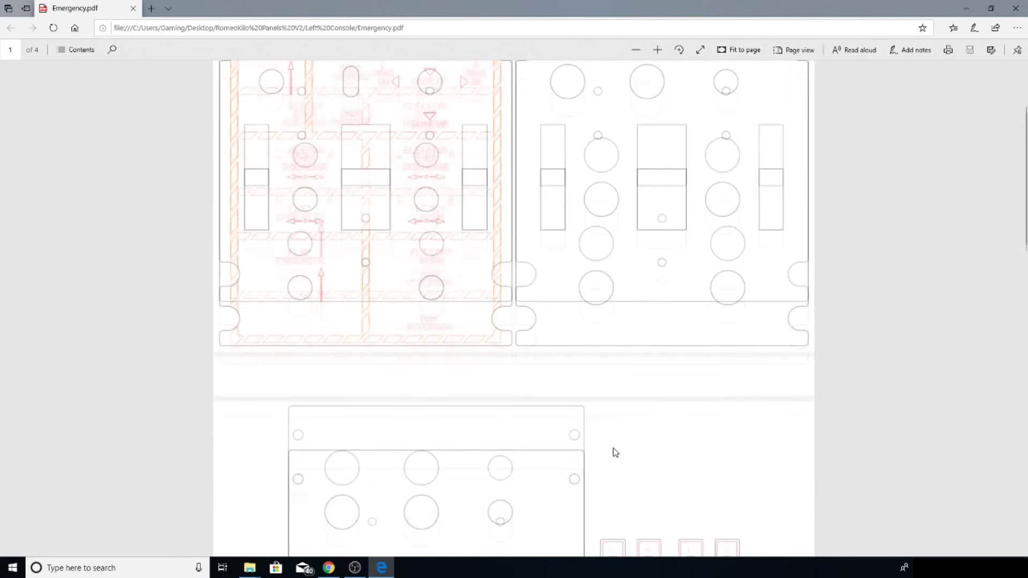
left_click(1015, 8)
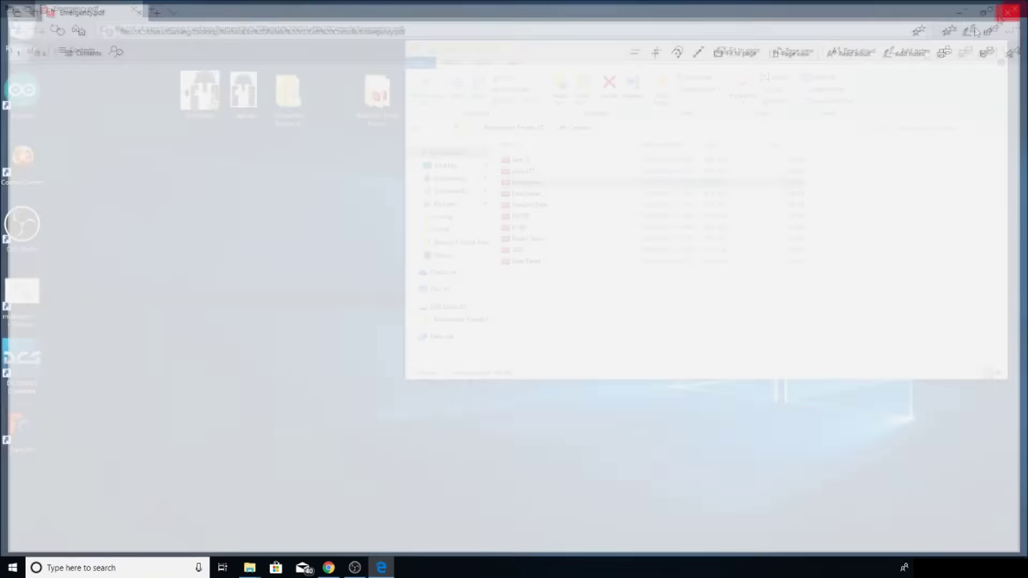
- Open the CDU and AAP PDF from the Right Console folder of RomeoKilo Panels V2
left_click(416, 128)
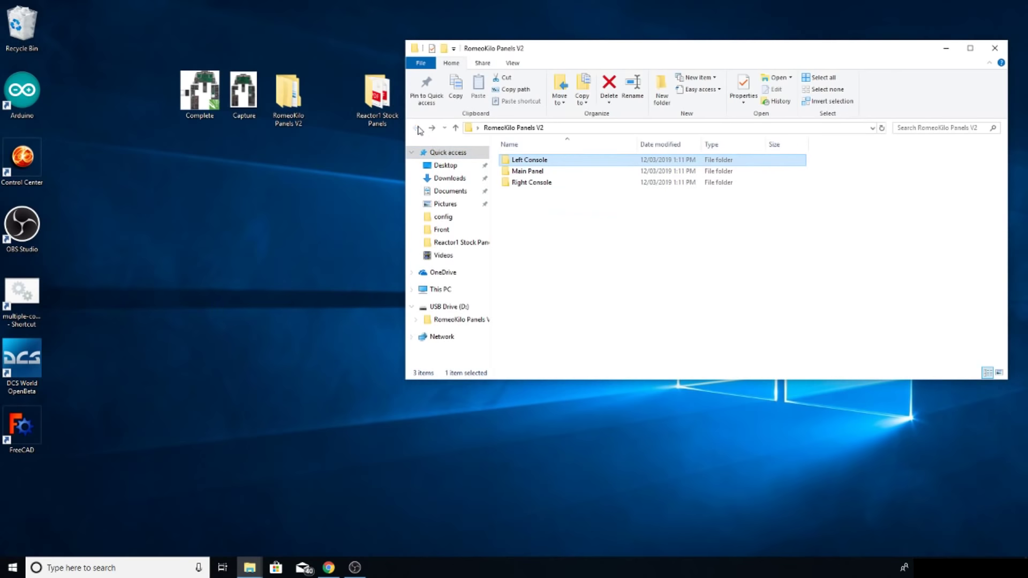
double_click(536, 183)
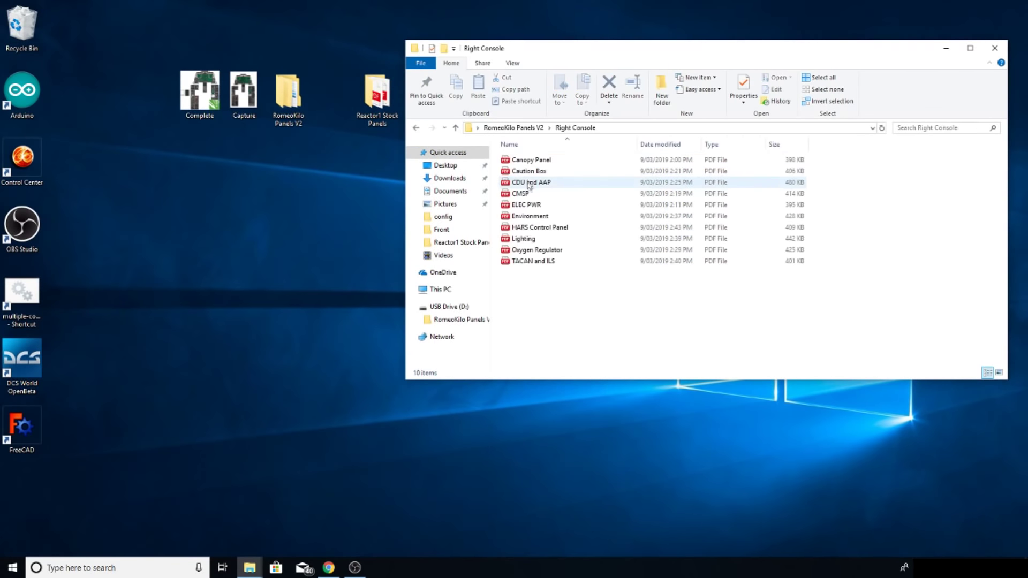
double_click(534, 183)
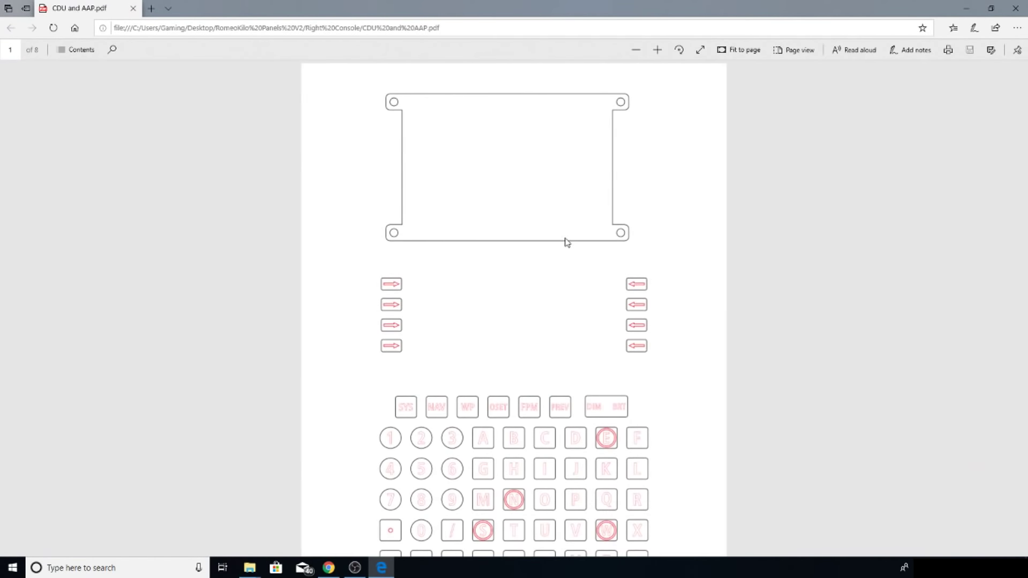
- Go through the CDU and AAP PDF's cutting and engraving pages, from the bezel and key pieces to the AAP plates and finished panel
scroll(567, 243, "down", 3)
scroll(567, 243, "up", 3)
scroll(567, 243, "down", 8)
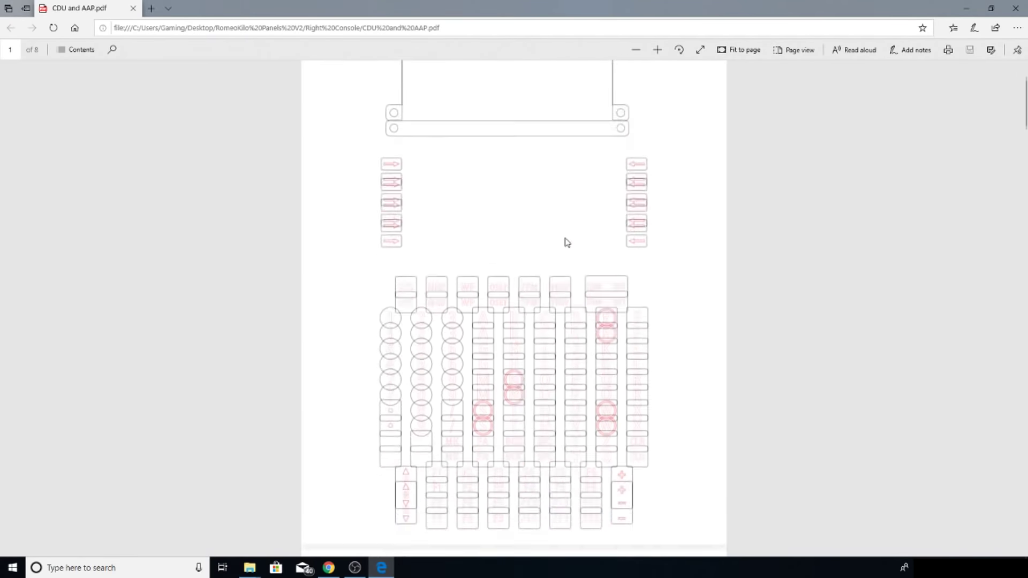
scroll(567, 243, "down", 12)
scroll(567, 243, "up", 3)
scroll(567, 242, "down", 10)
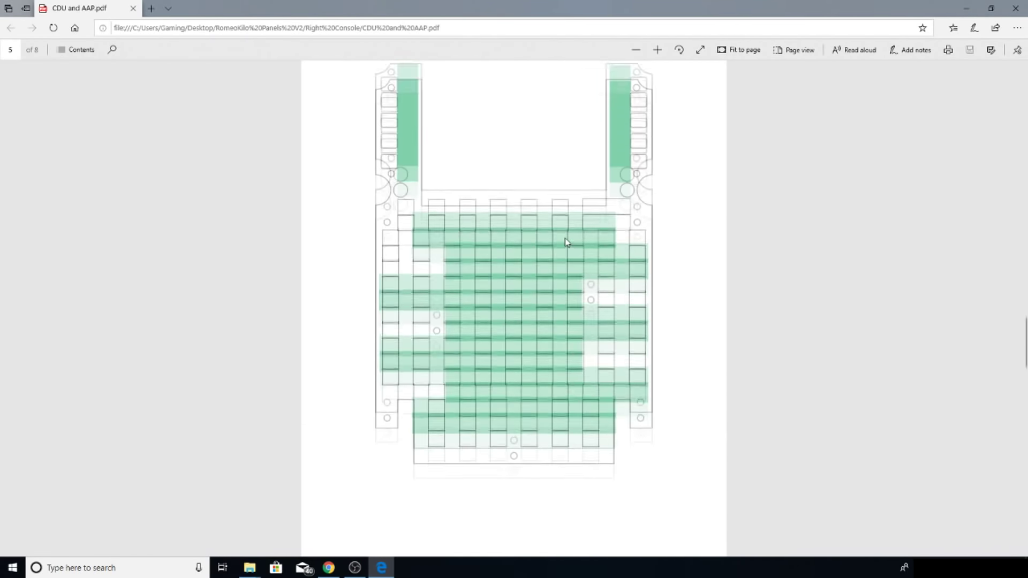
scroll(593, 224, "down", 12)
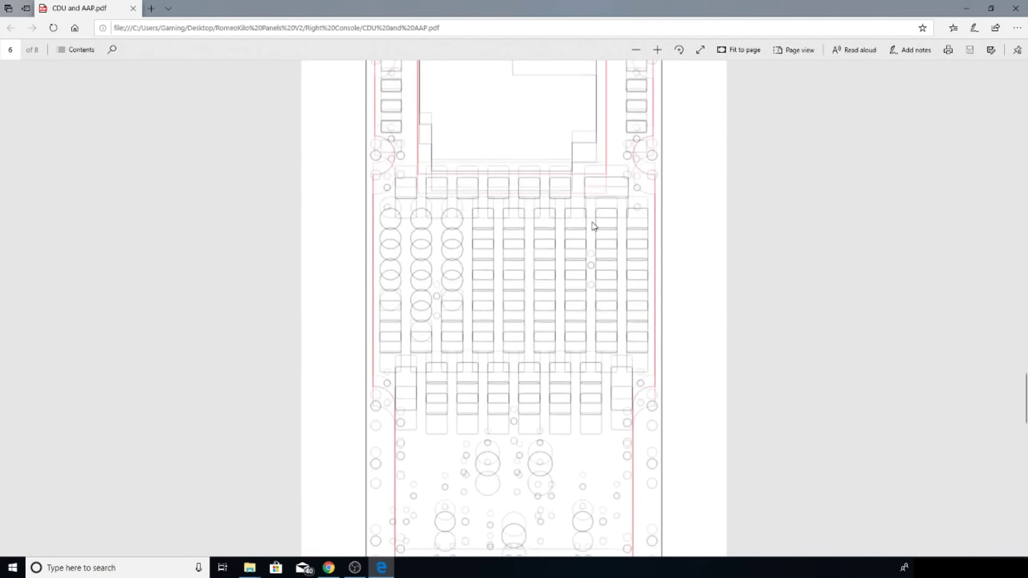
scroll(593, 225, "down", 9)
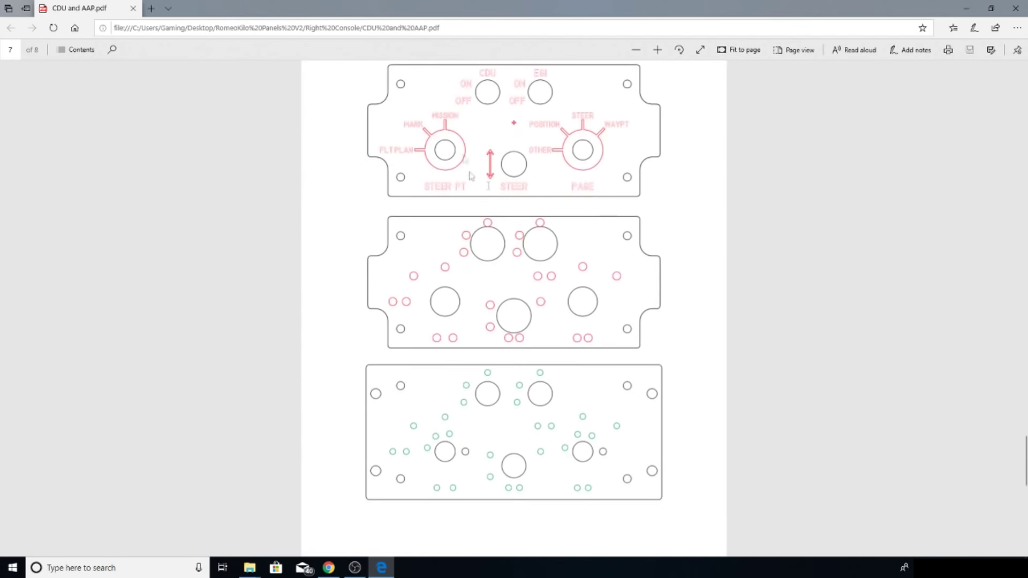
scroll(433, 314, "down", 10)
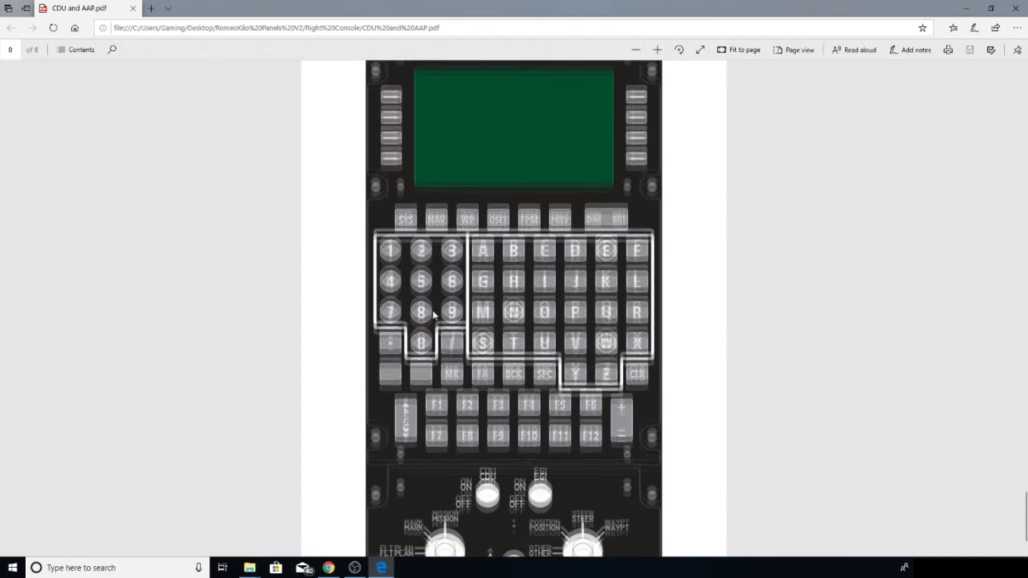
- Examine the full-color CDU keypad and display on page 8, and go back to the AAP plate layers on page 7
scroll(434, 315, "up", 3)
scroll(434, 315, "down", 3)
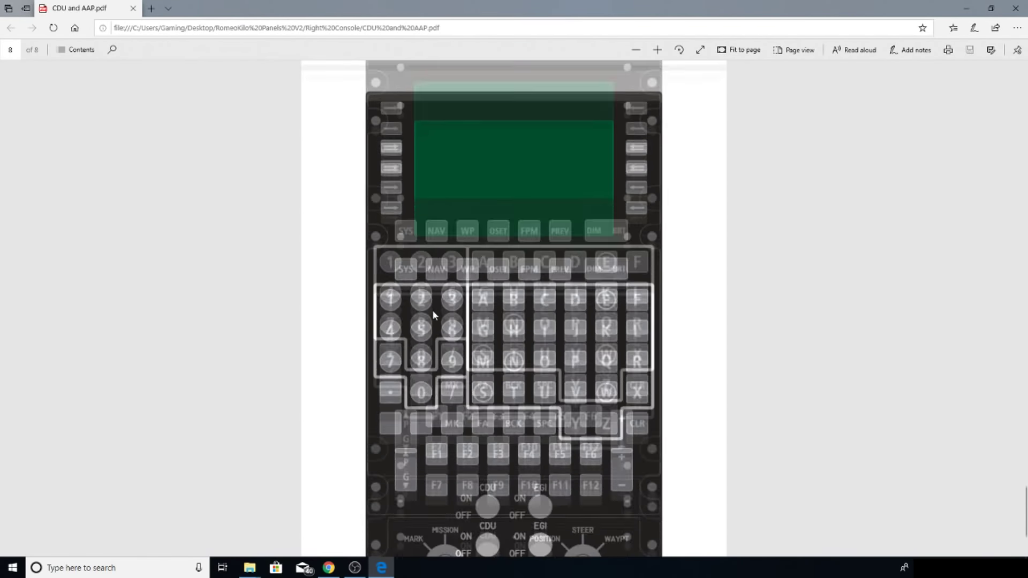
scroll(605, 310, "up", 3)
scroll(605, 309, "down", 3)
scroll(583, 349, "up", 6)
scroll(470, 360, "down", 1)
scroll(470, 361, "down", 3)
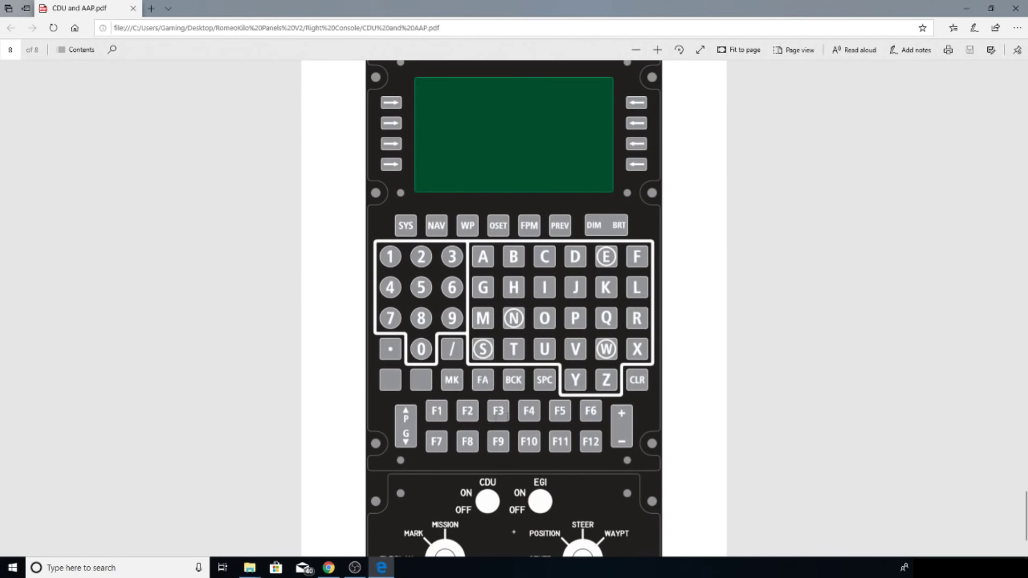
scroll(630, 426, "up", 20)
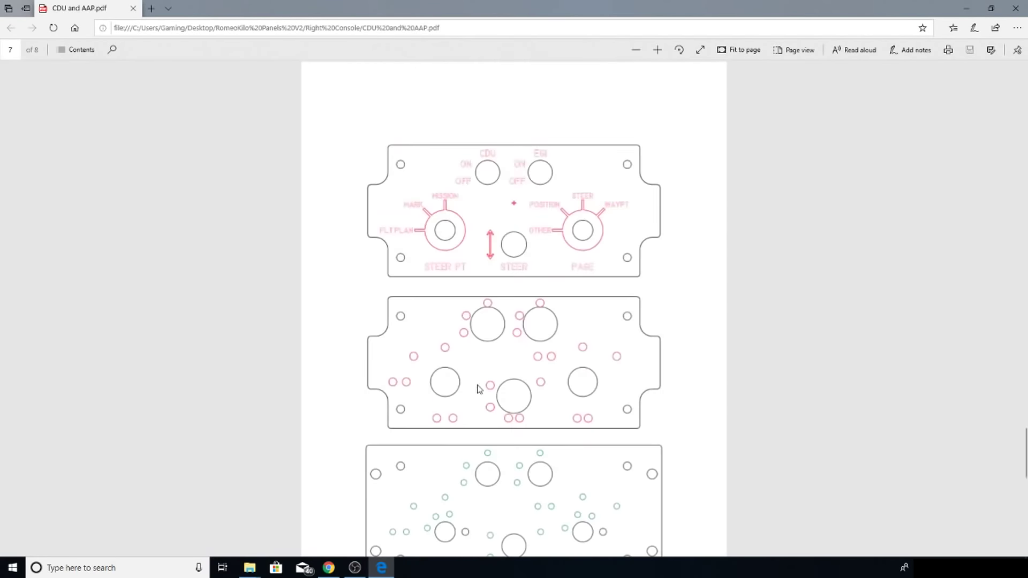
scroll(478, 388, "up", 7)
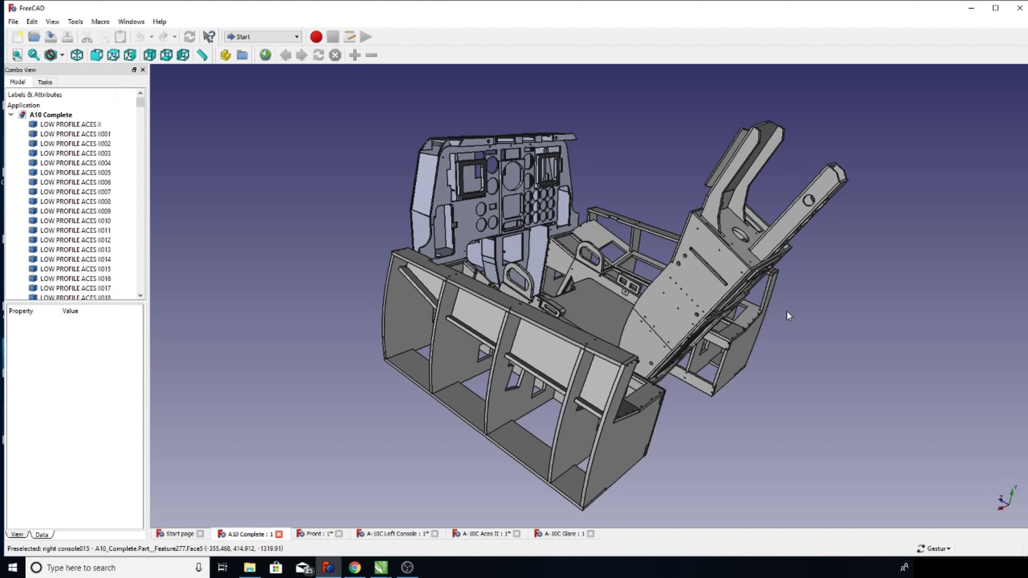
left_click_drag(838, 320, 811, 321)
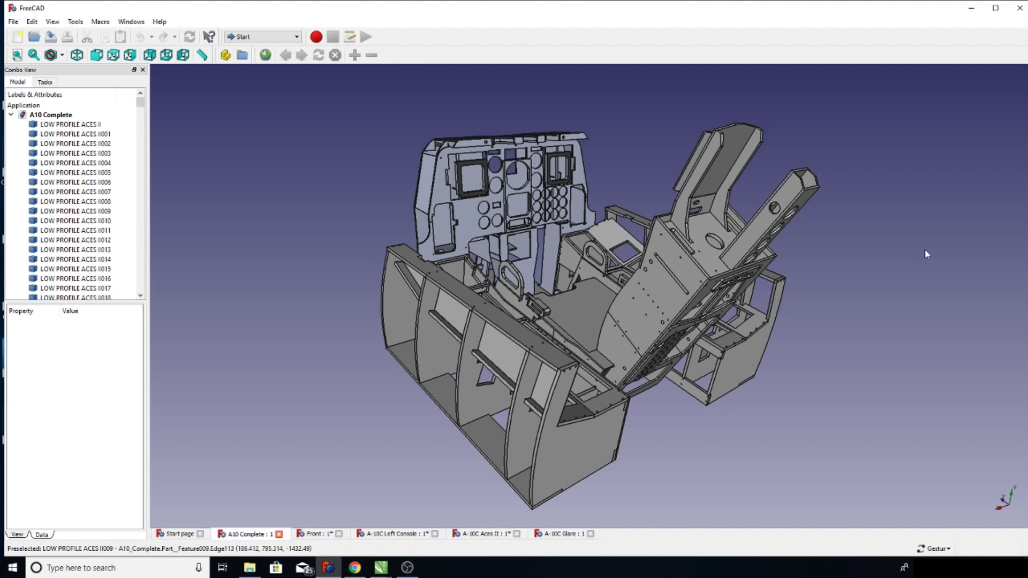
left_click_drag(889, 293, 881, 293)
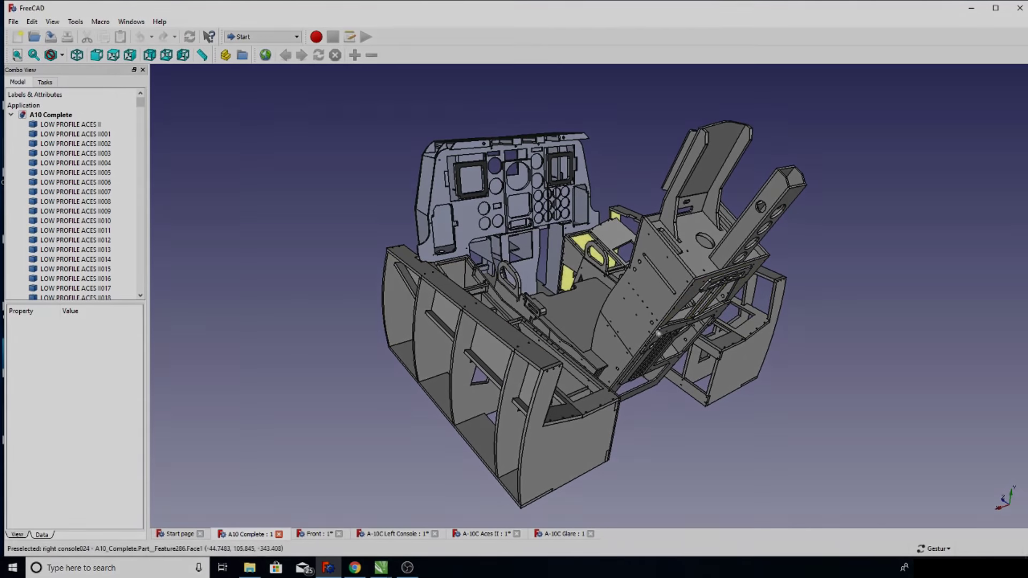